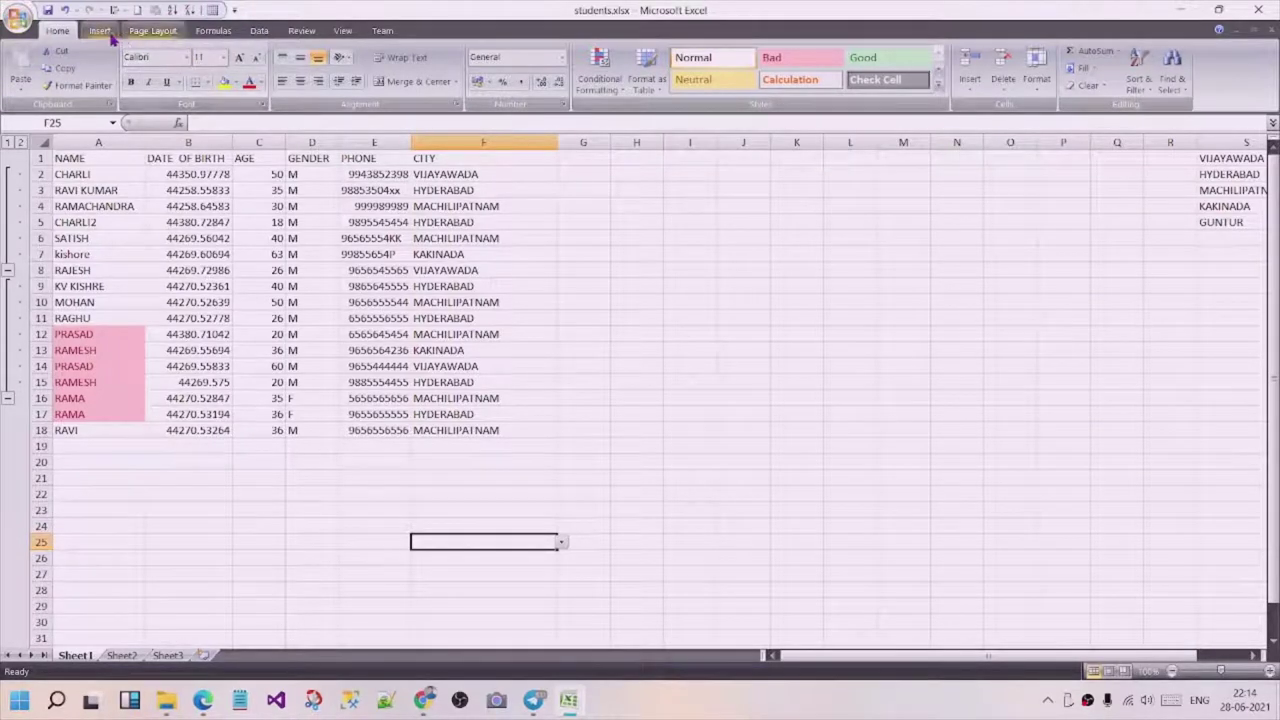
- Move from Insert to the Formulas tab and browse the AutoSum and Financial function lists
click(108, 33)
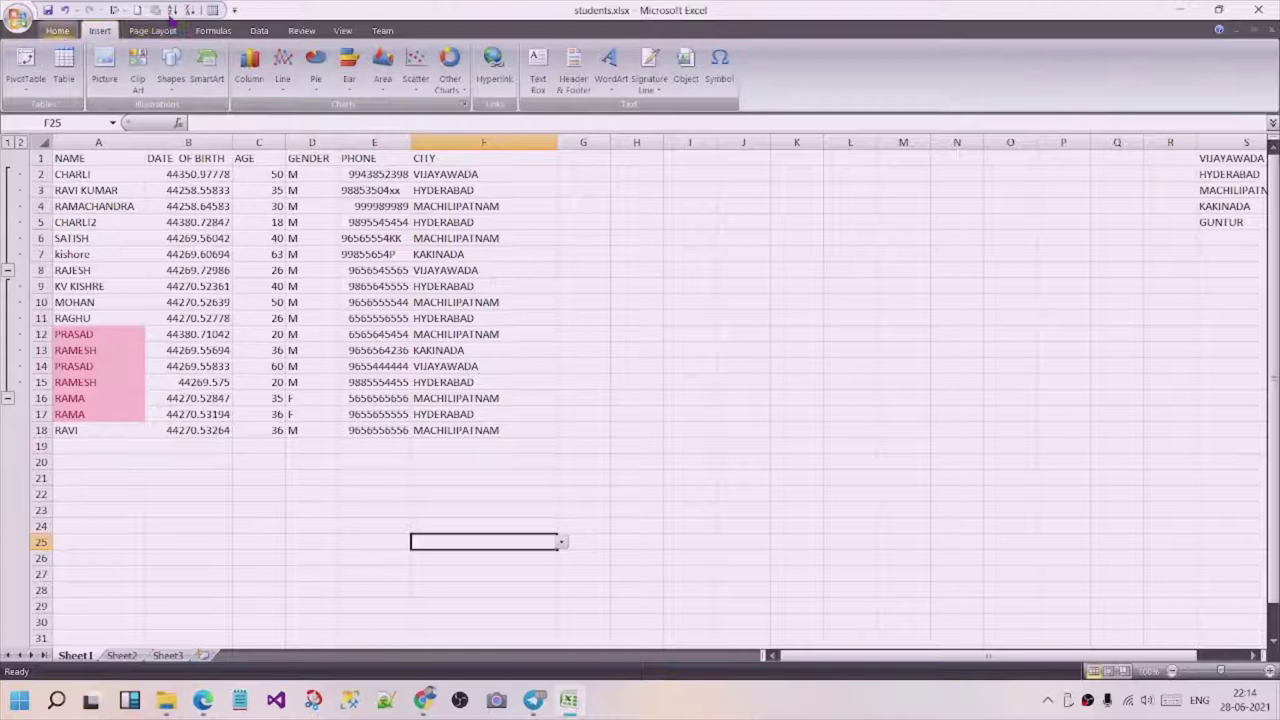
click(213, 31)
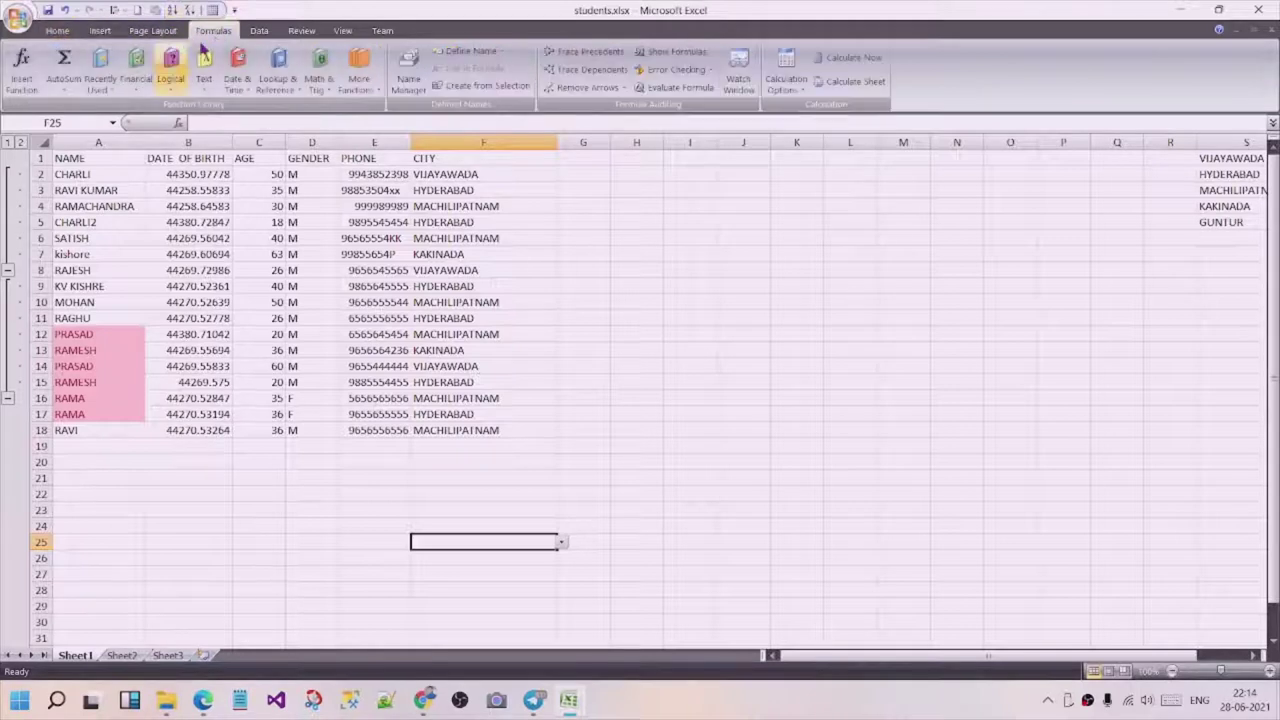
click(78, 92)
mouse_move(136, 92)
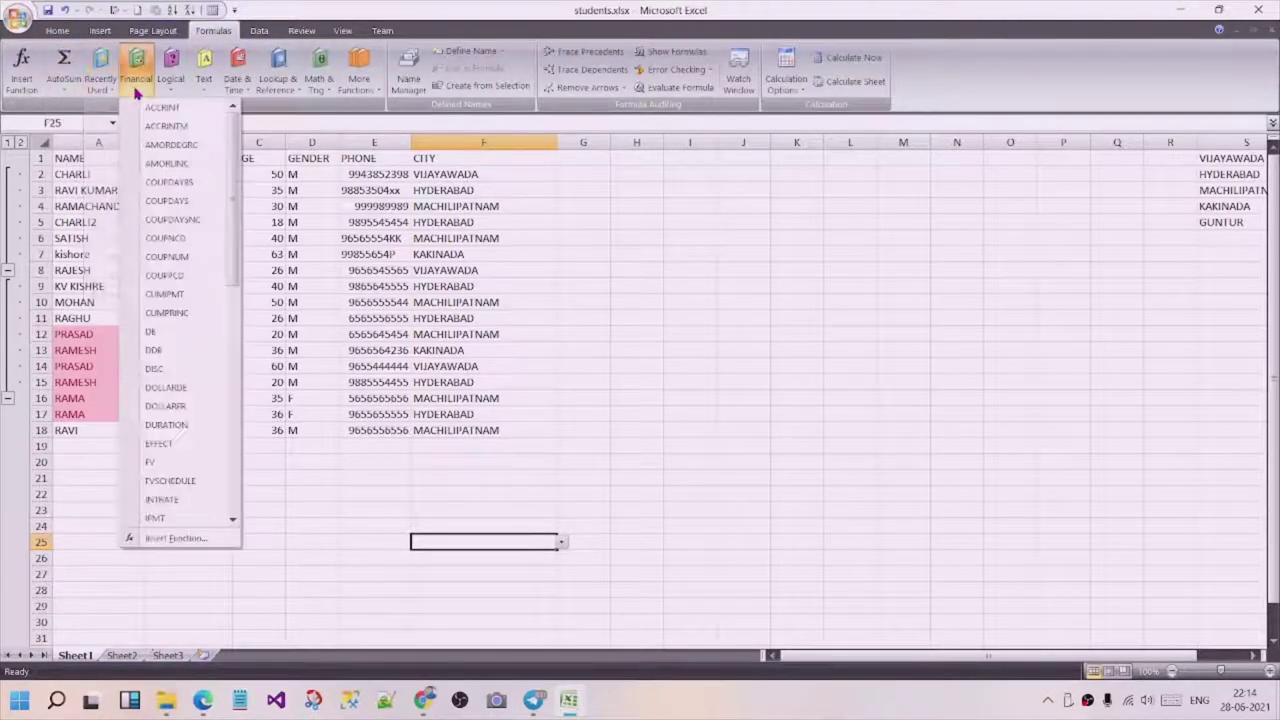
mouse_move(204, 88)
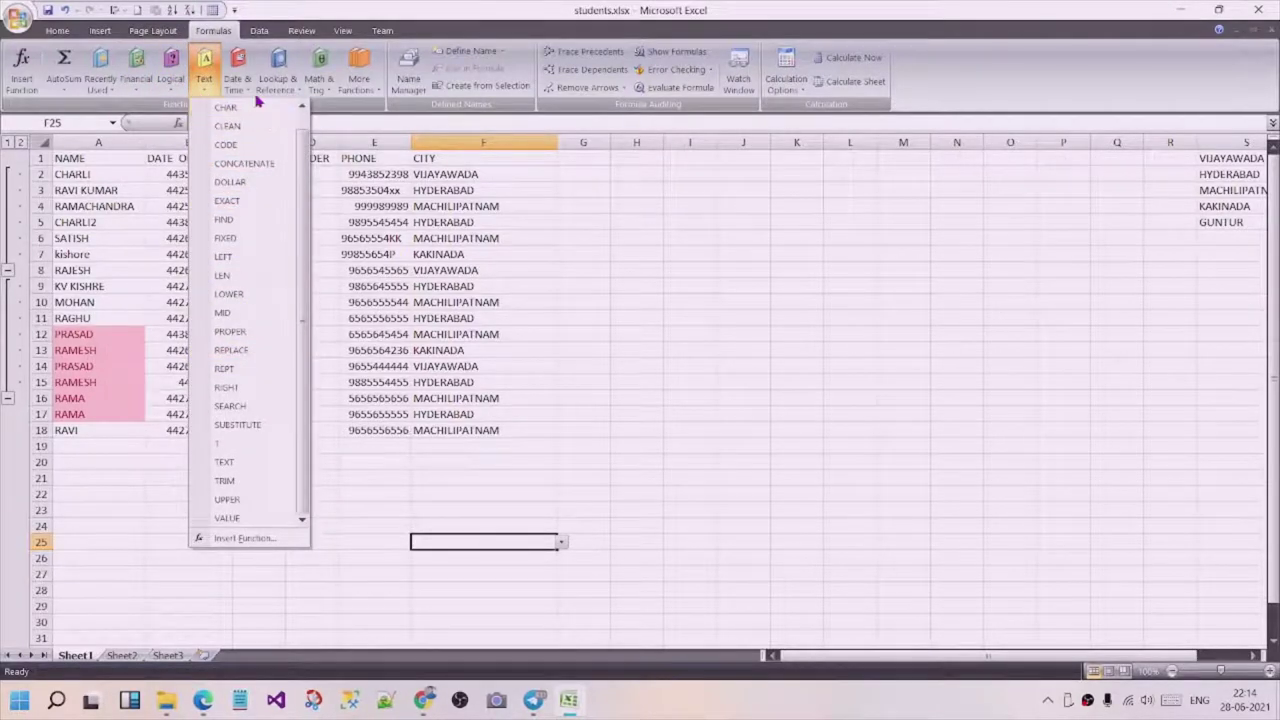
mouse_move(250, 94)
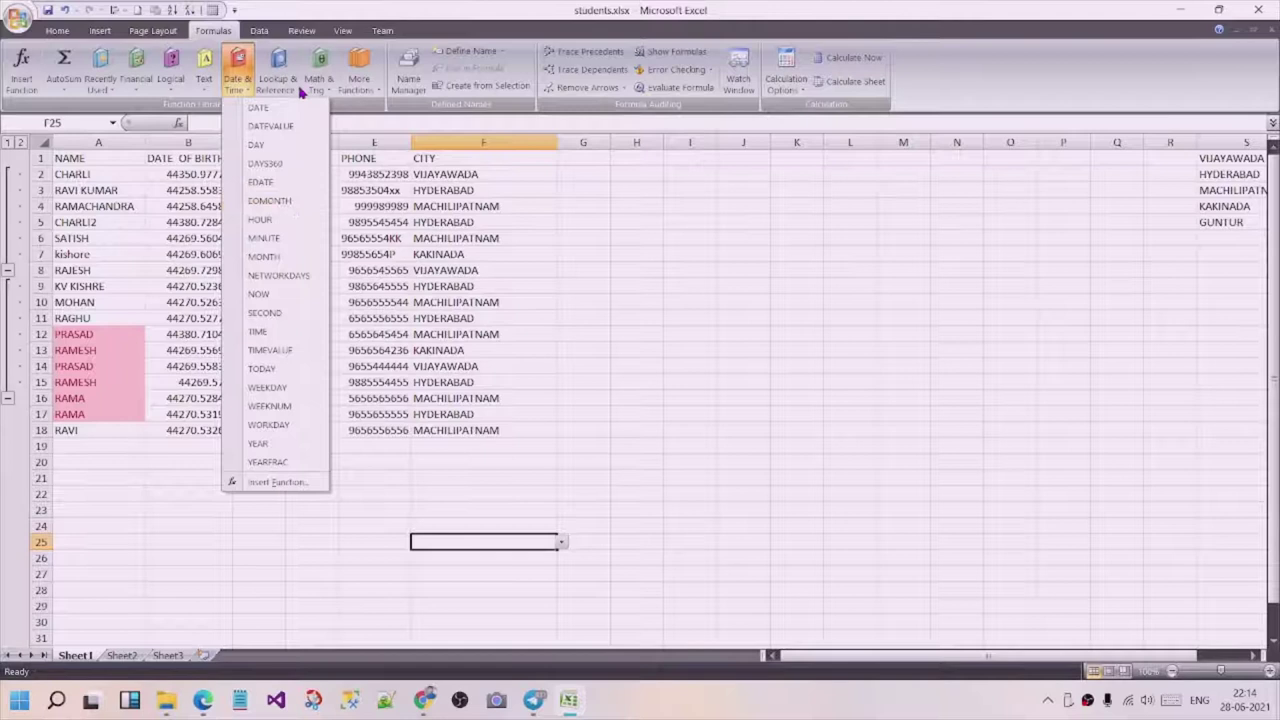
mouse_move(302, 92)
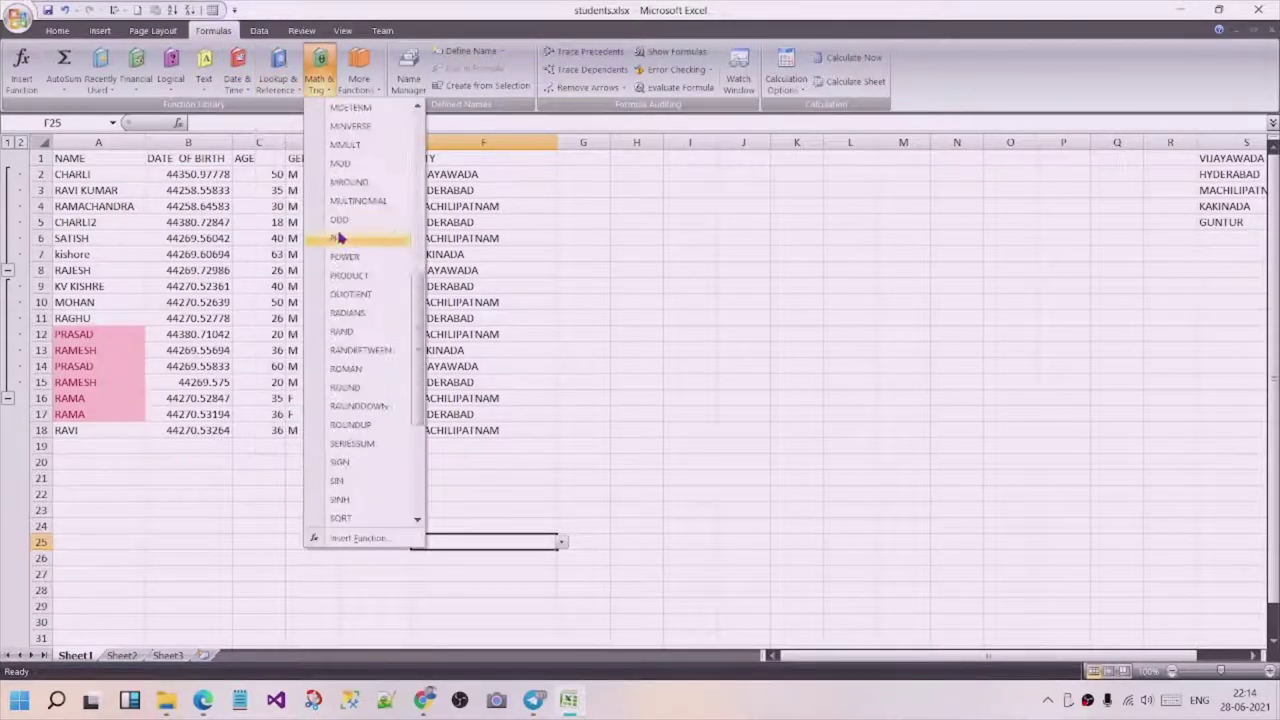
- Scroll through the Date & Time, Math & Trig and More Functions lists, then view the Text functions
scroll(338, 238, down, 4)
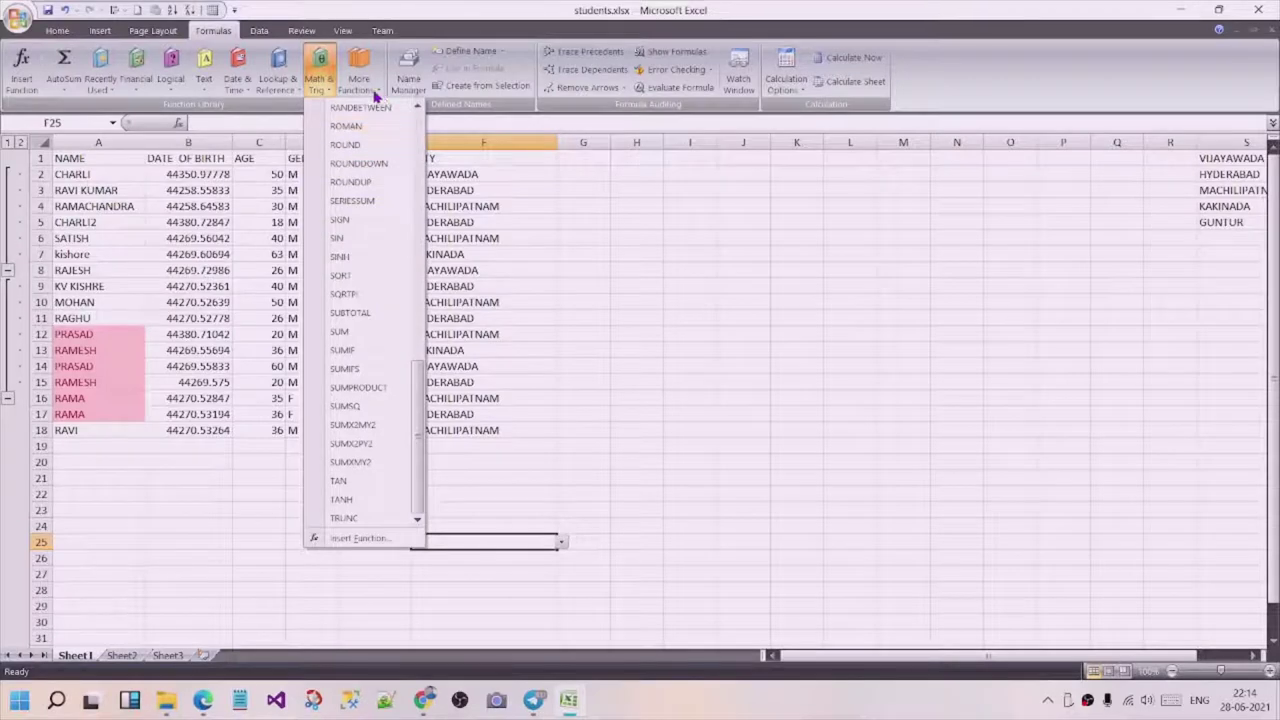
mouse_move(376, 98)
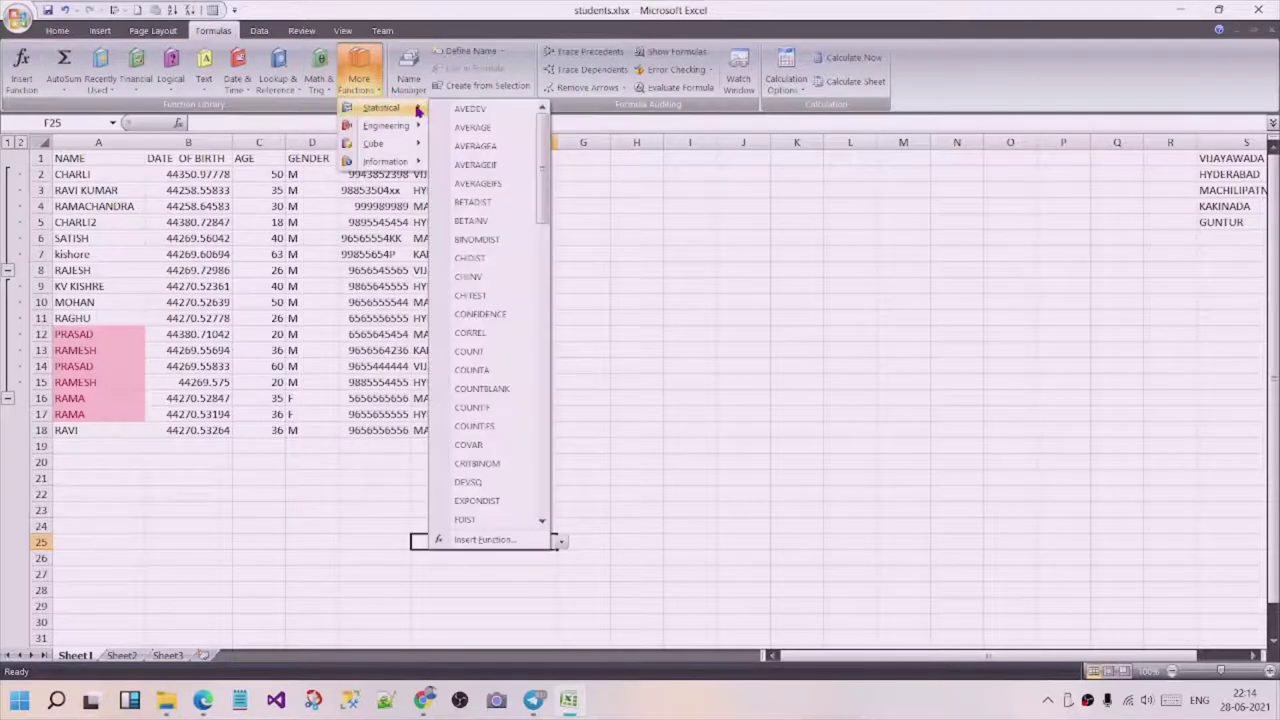
scroll(549, 345, down, 5)
scroll(486, 314, up, 8)
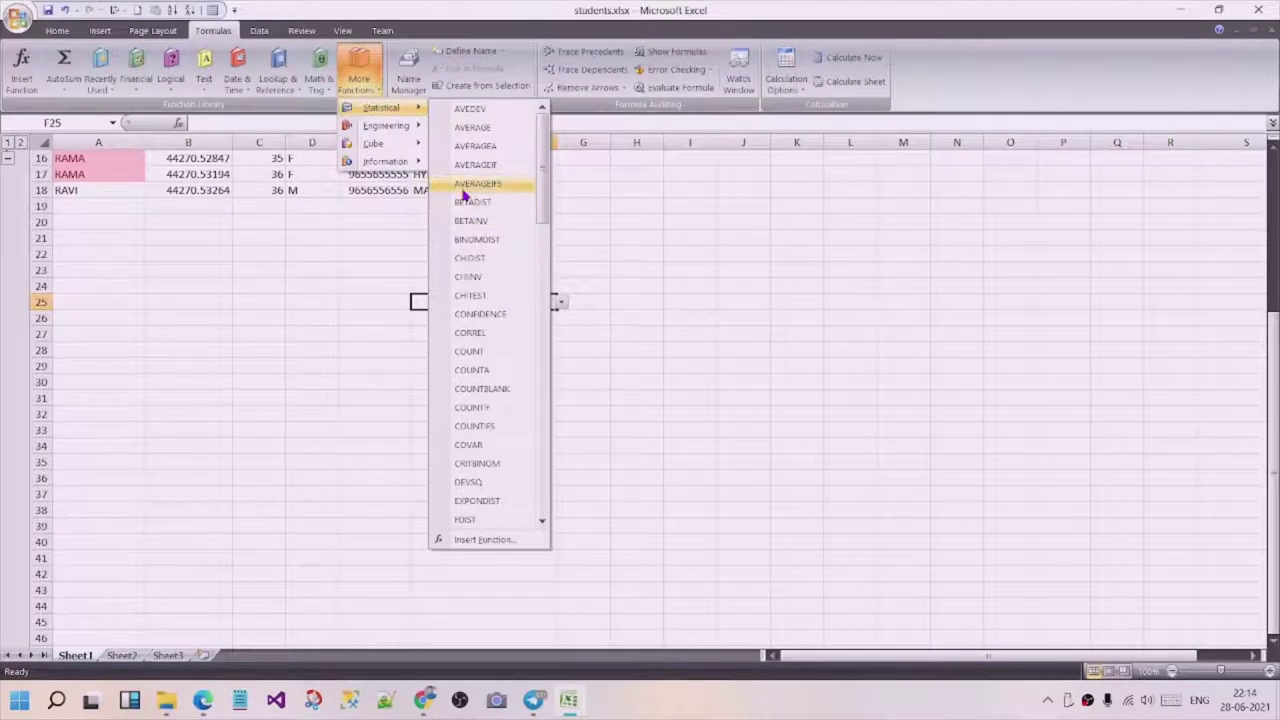
scroll(310, 206, up, 5)
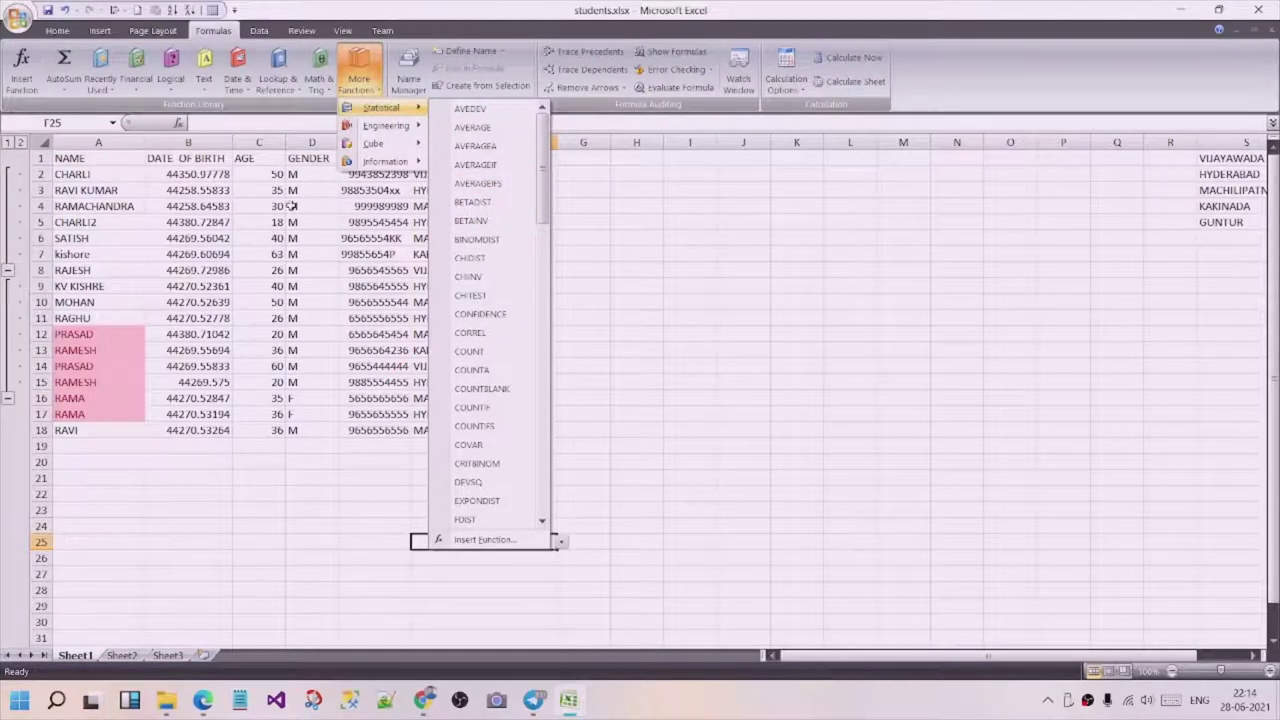
click(204, 70)
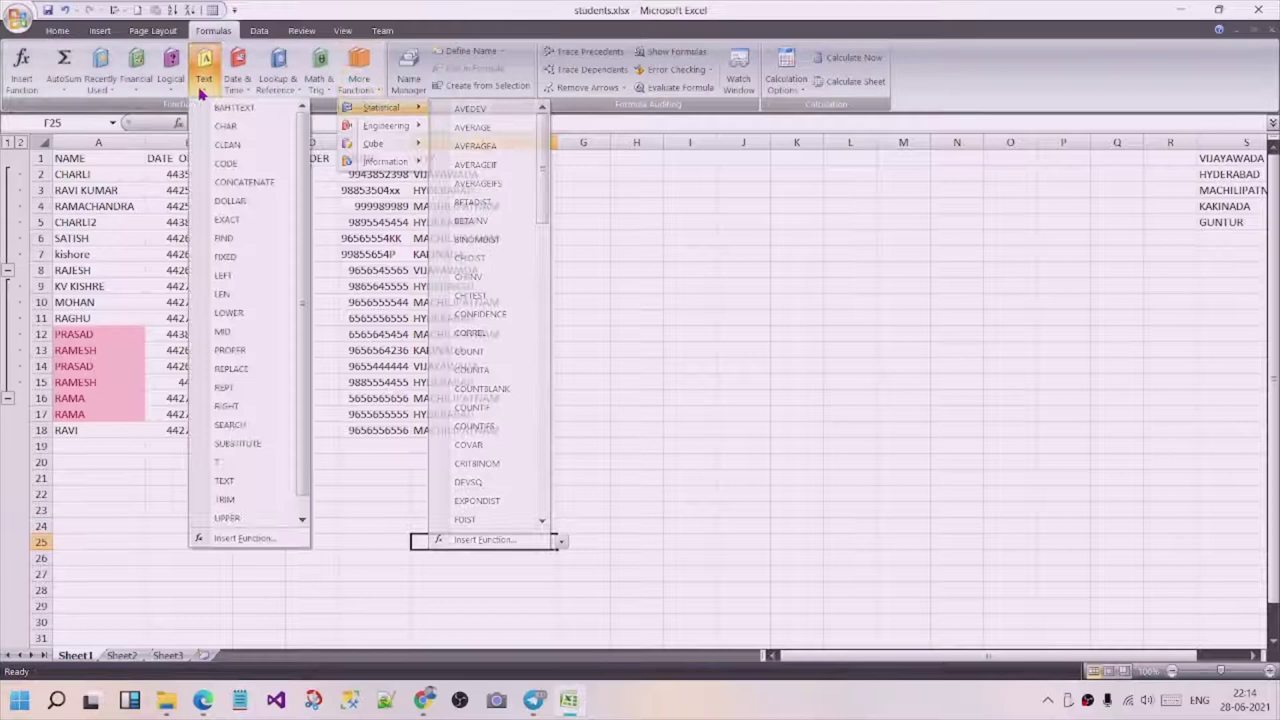
click(698, 262)
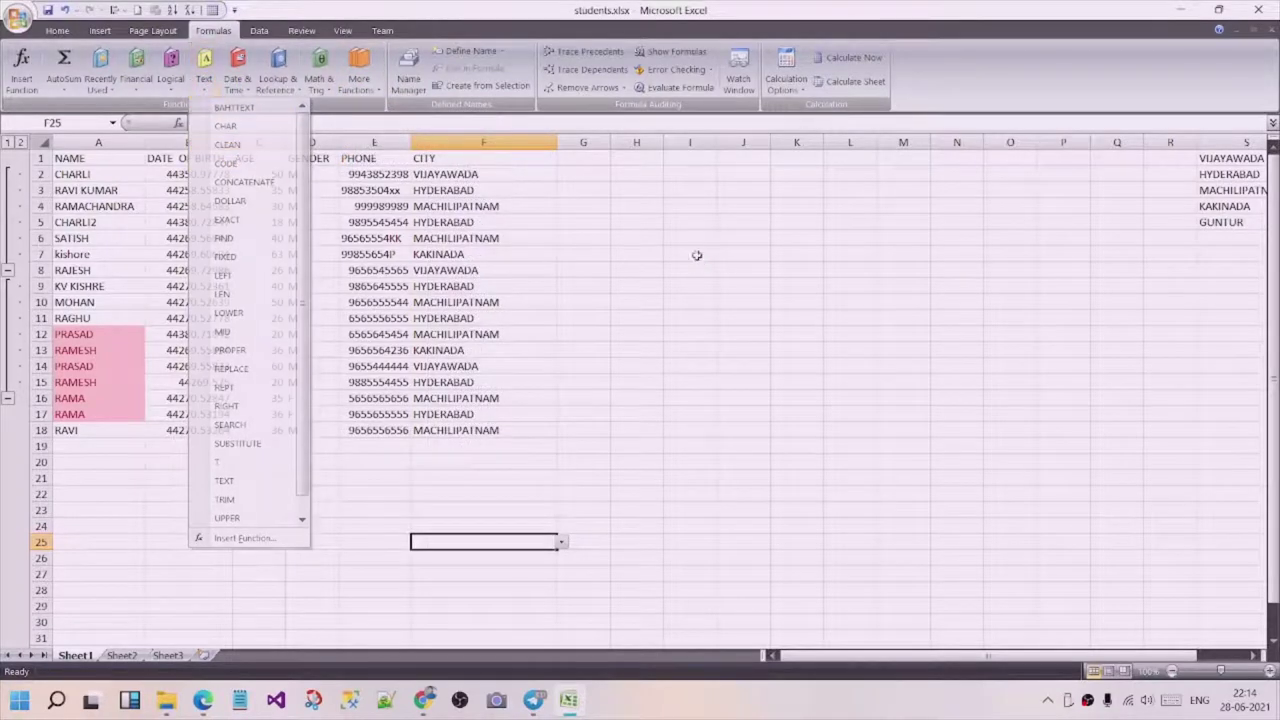
click(474, 164)
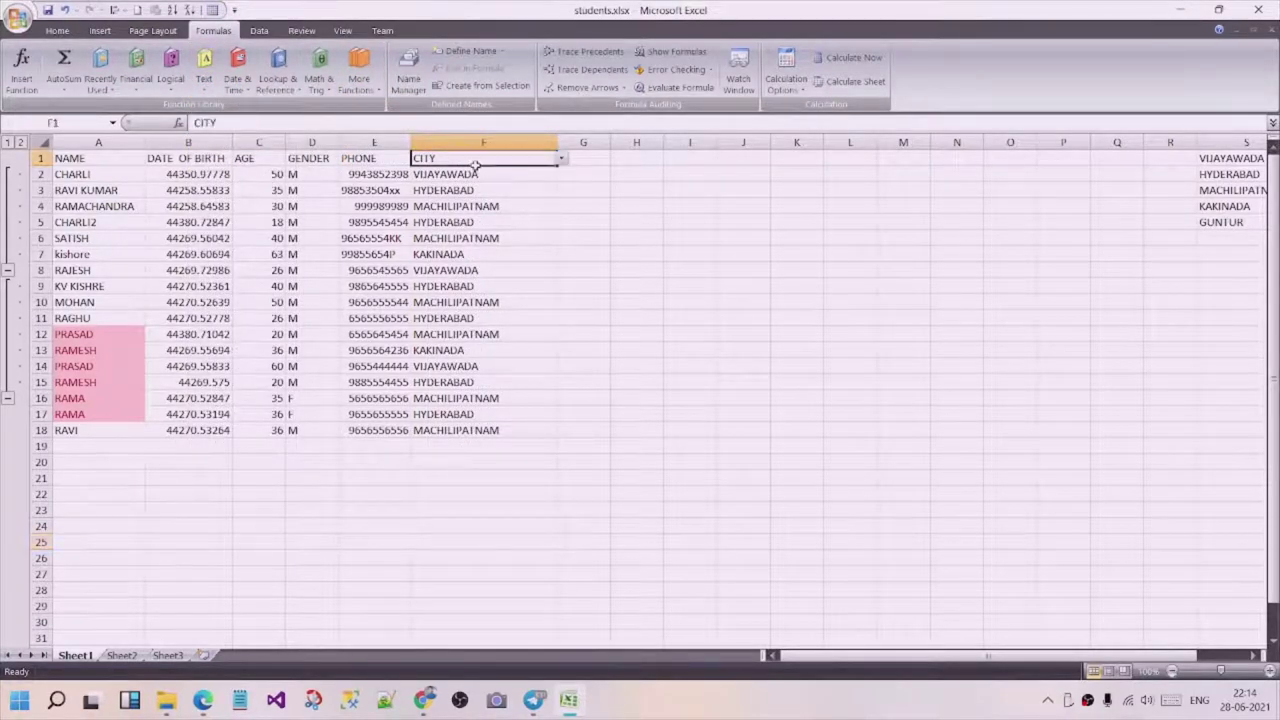
click(480, 172)
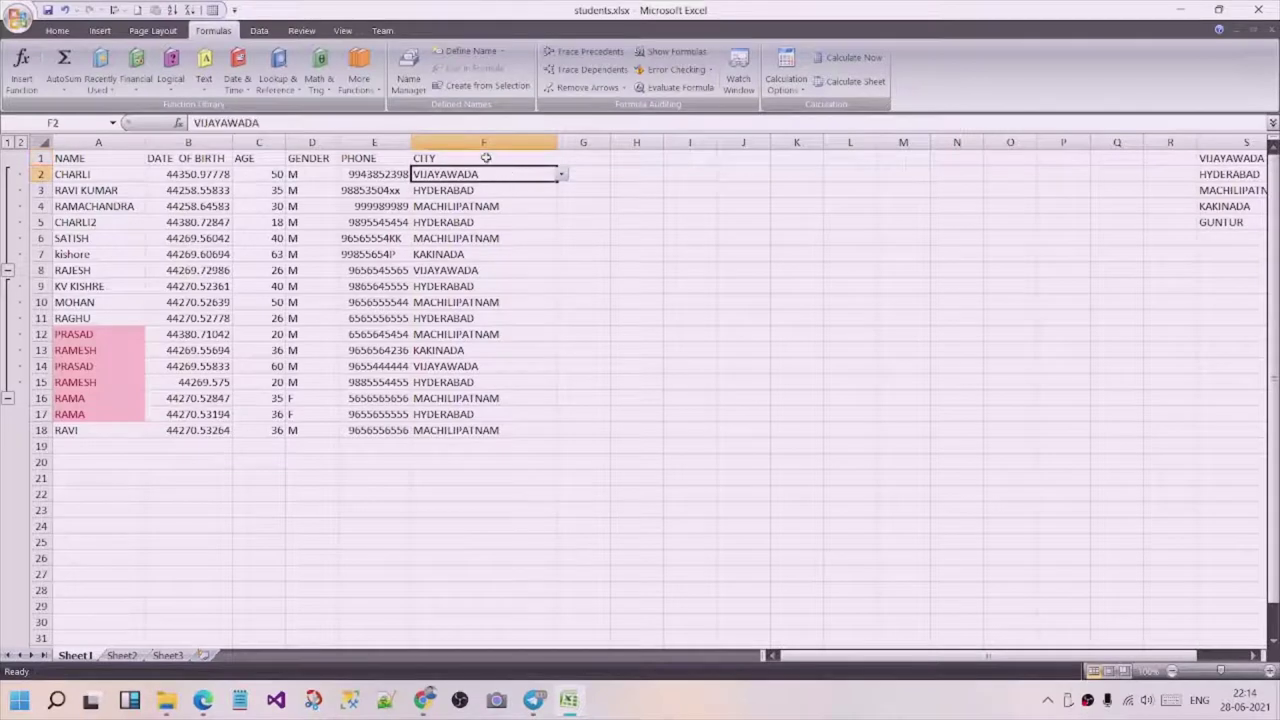
click(486, 159)
click(496, 177)
drag(507, 177, 484, 430)
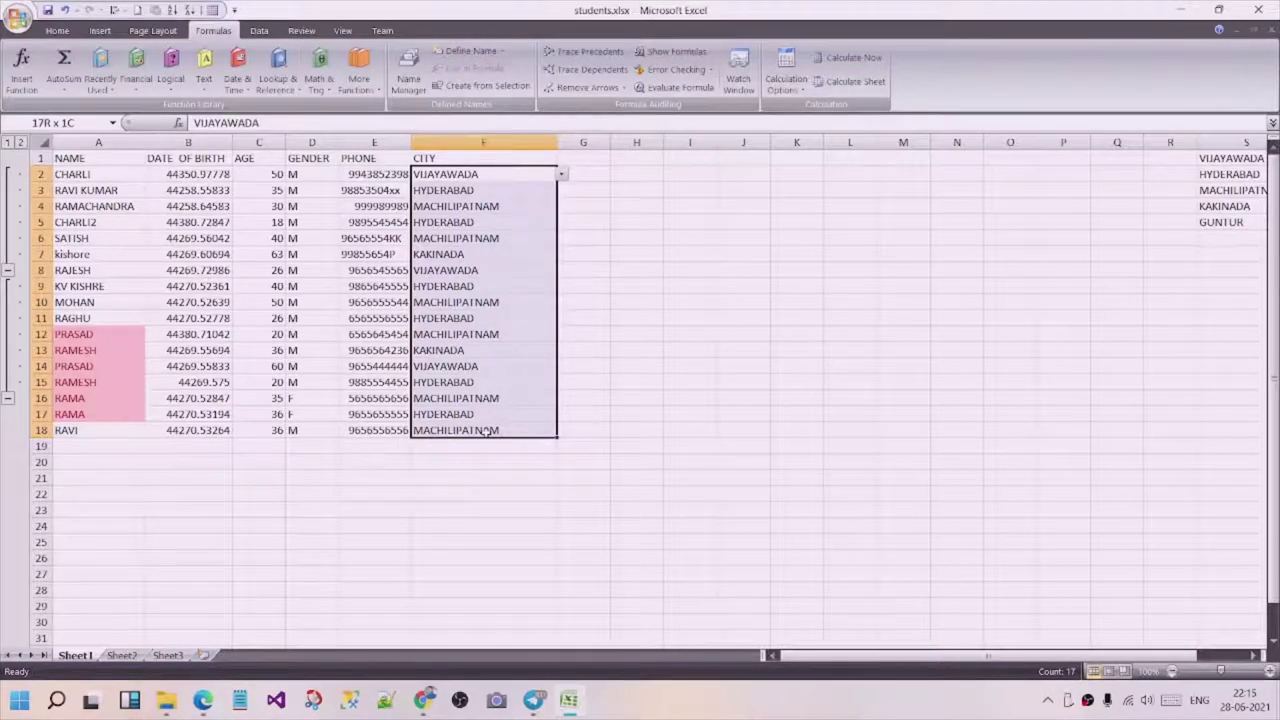
drag(484, 430, 484, 430)
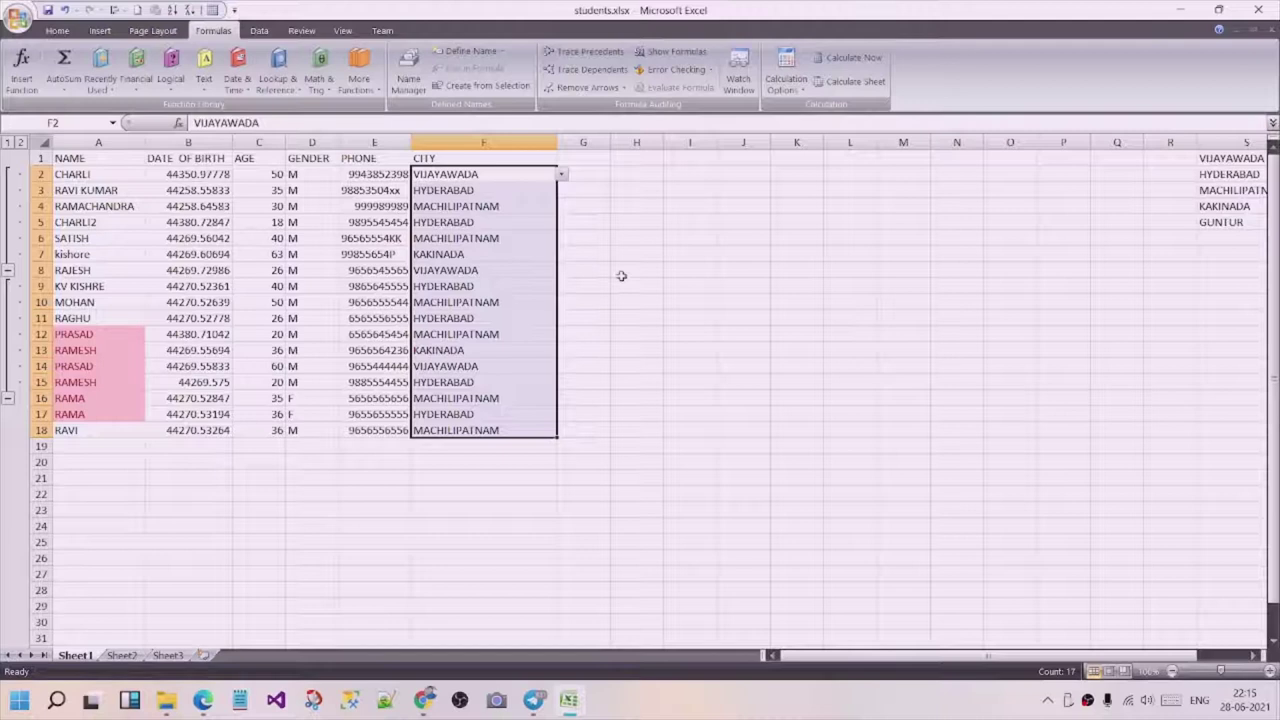
click(640, 297)
click(508, 205)
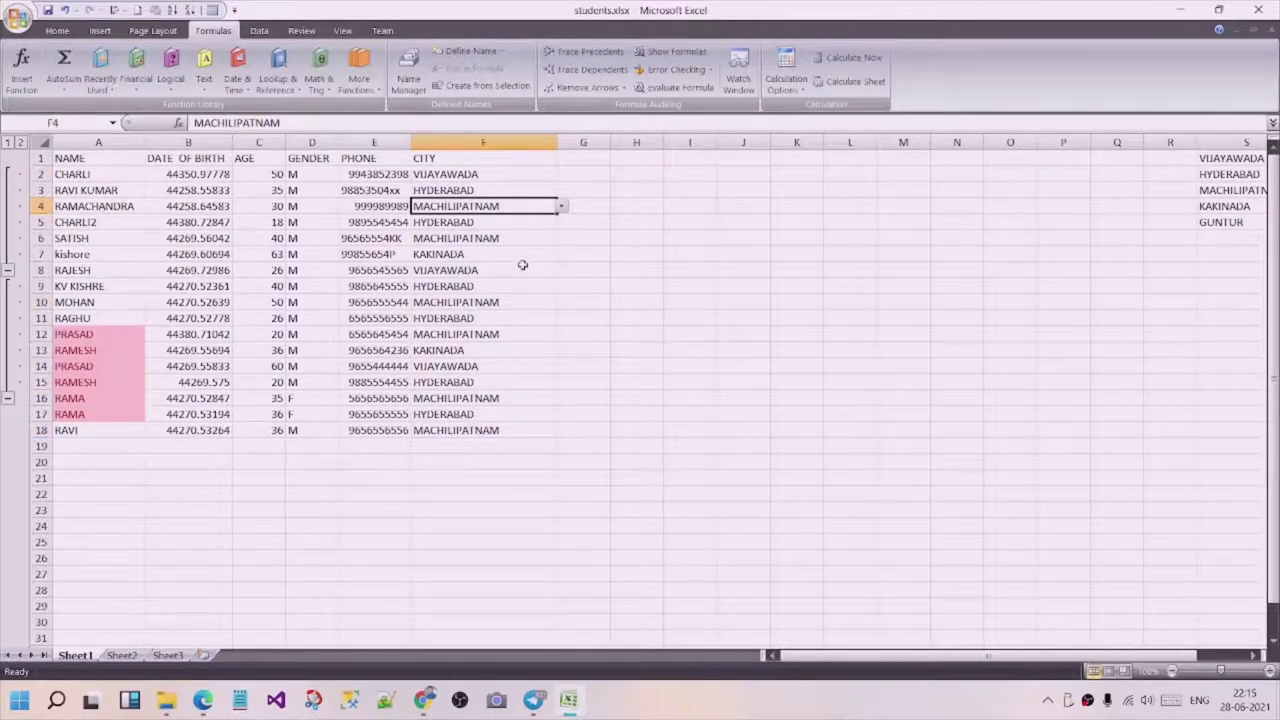
click(425, 447)
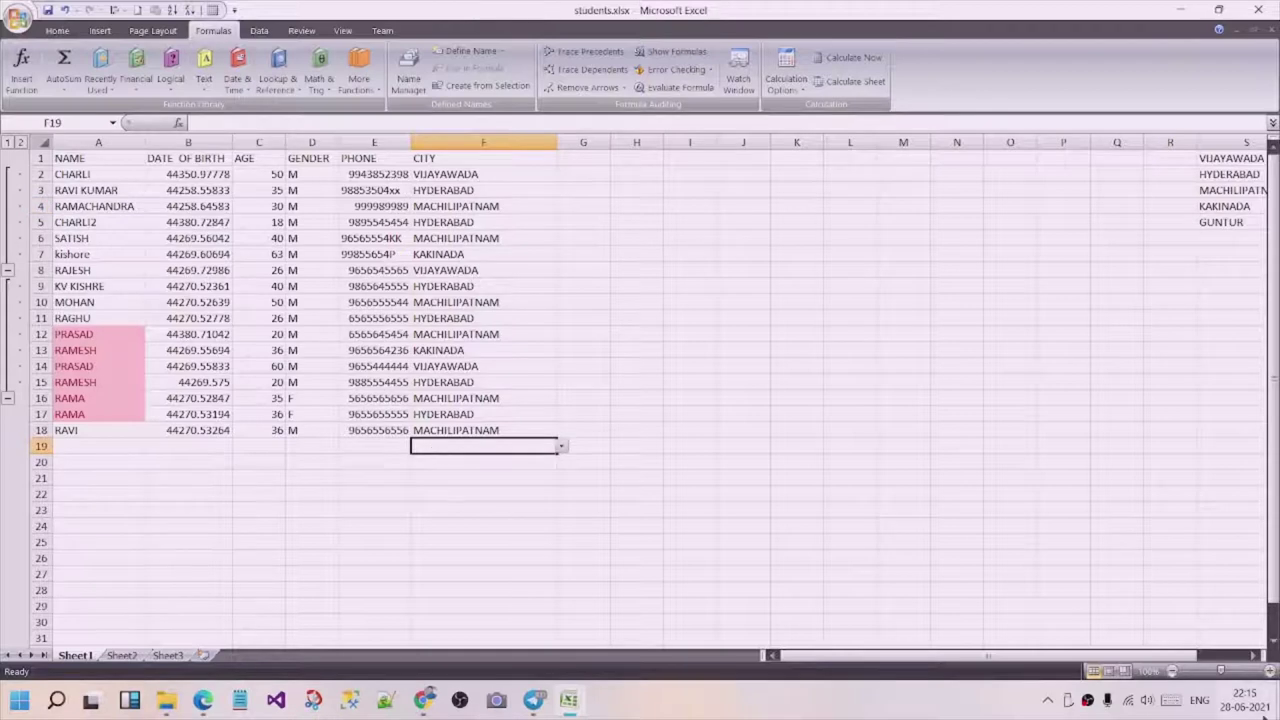
text(kjfd;lsajf; lk ljf jl flsjadfl;ksjdafkl ljf l;ksadjlkf;j)
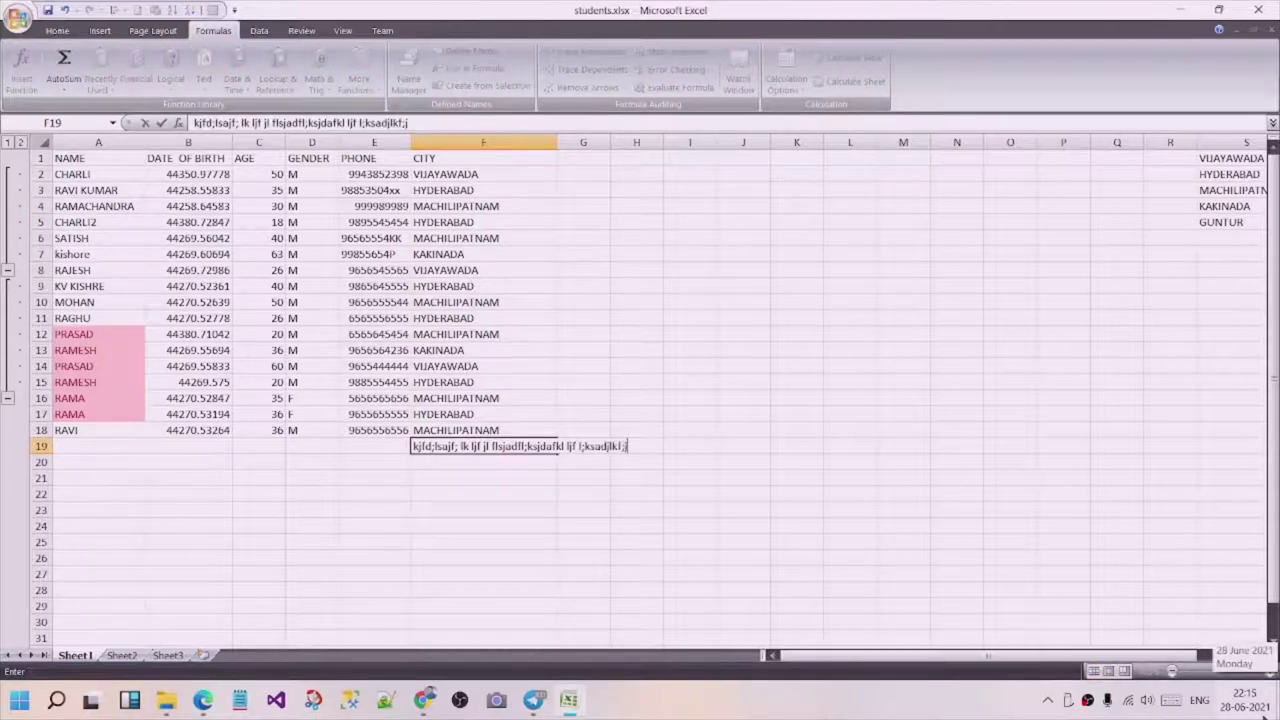
key(Return)
key(Return)
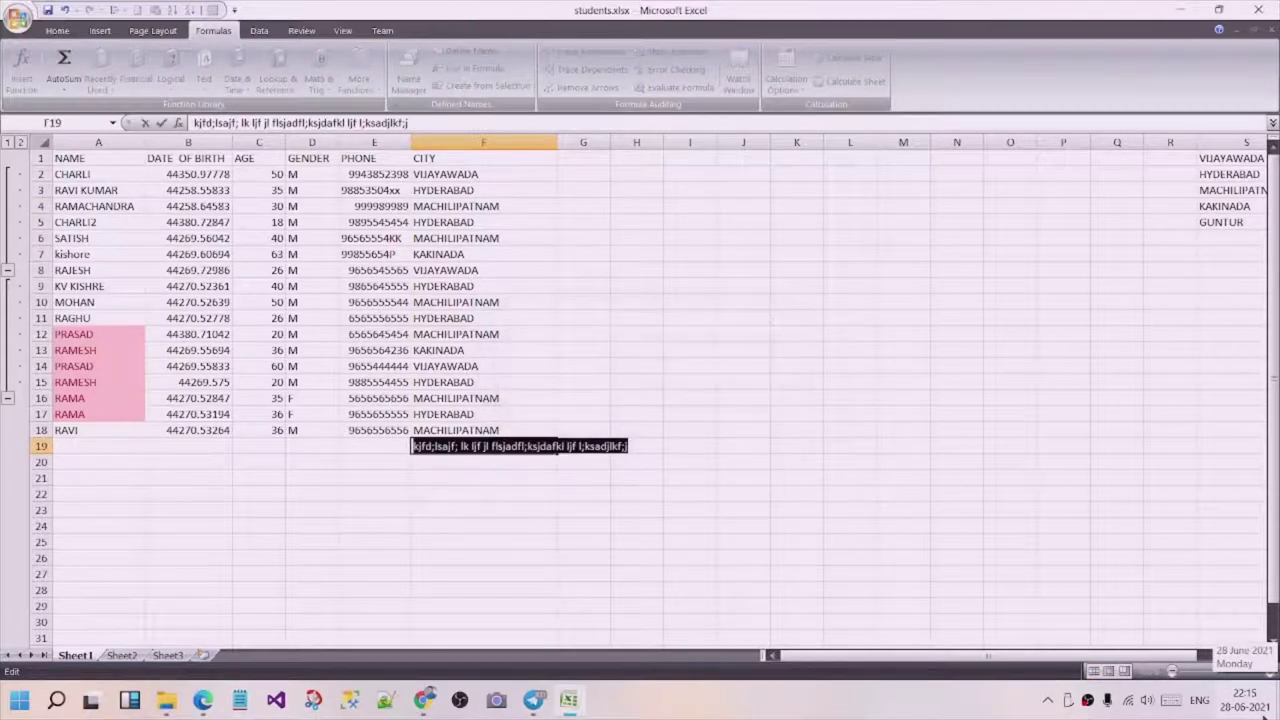
key(Return)
key(Tab)
key(Tab)
key(Tab)
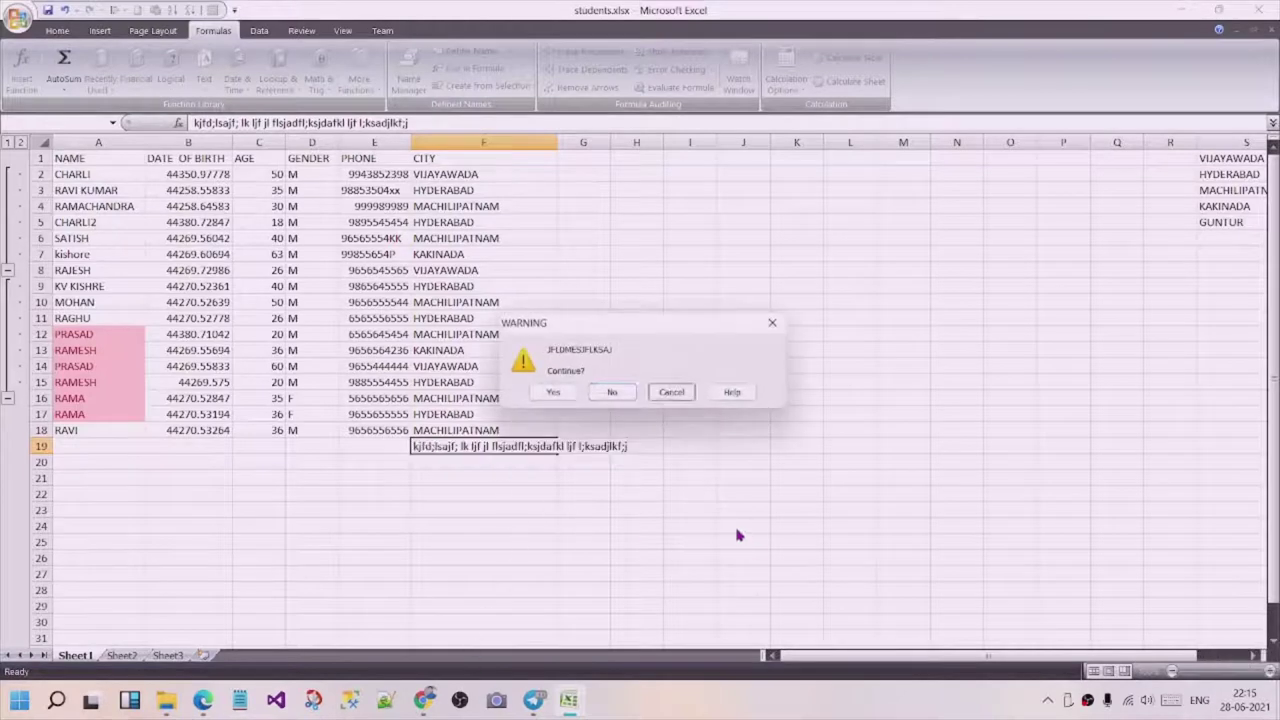
key(Escape)
- Enter 'vijayawada hyderabad tamilnadu' in cell G2
click(584, 172)
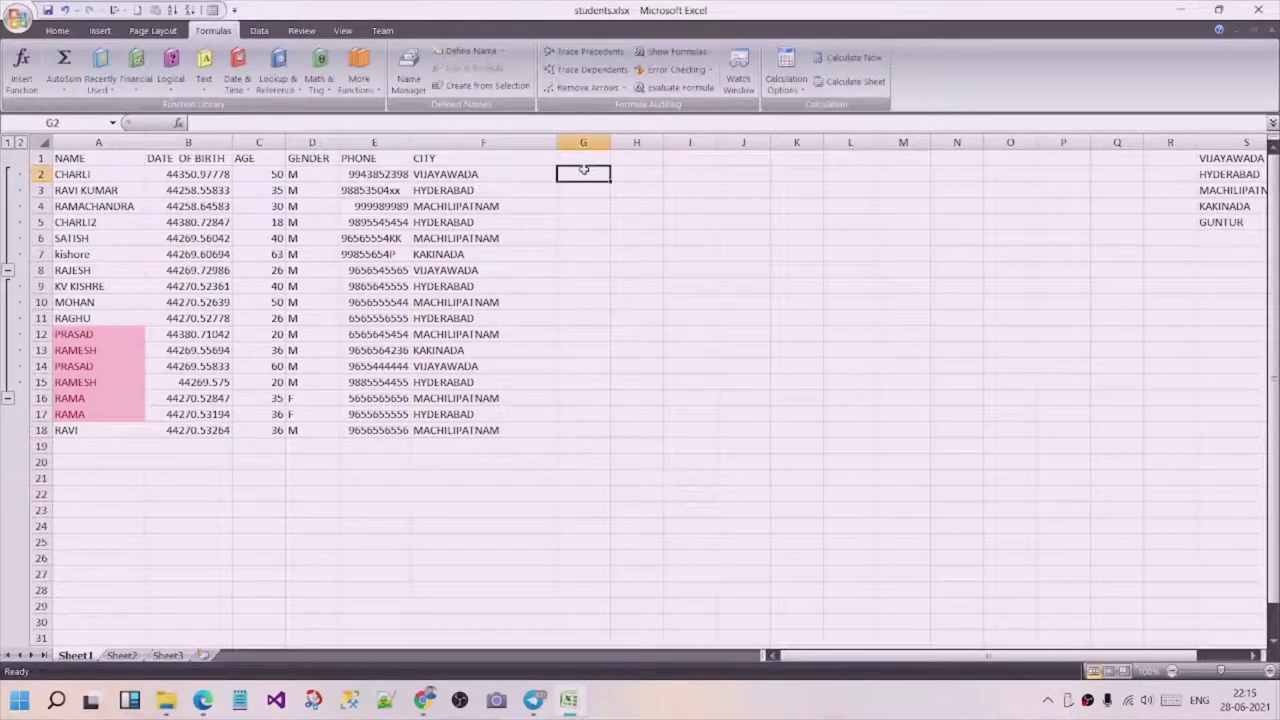
text(vijayawada)
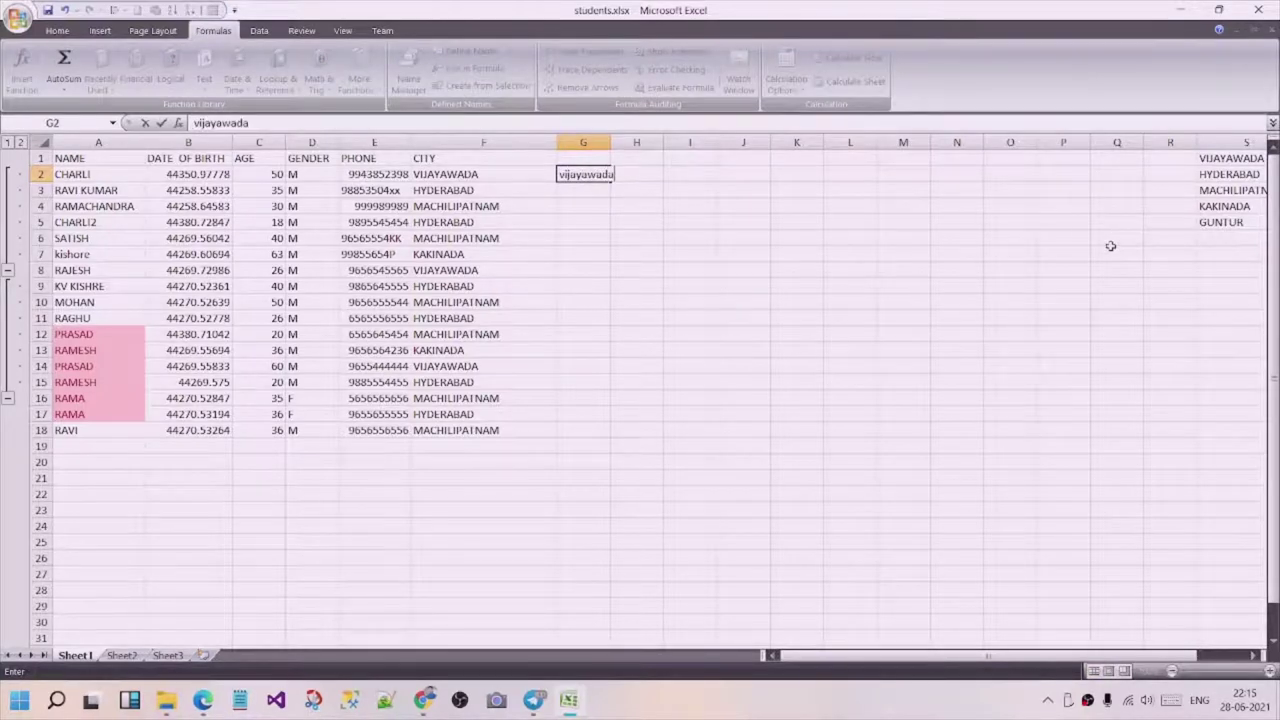
text( hyderaba)
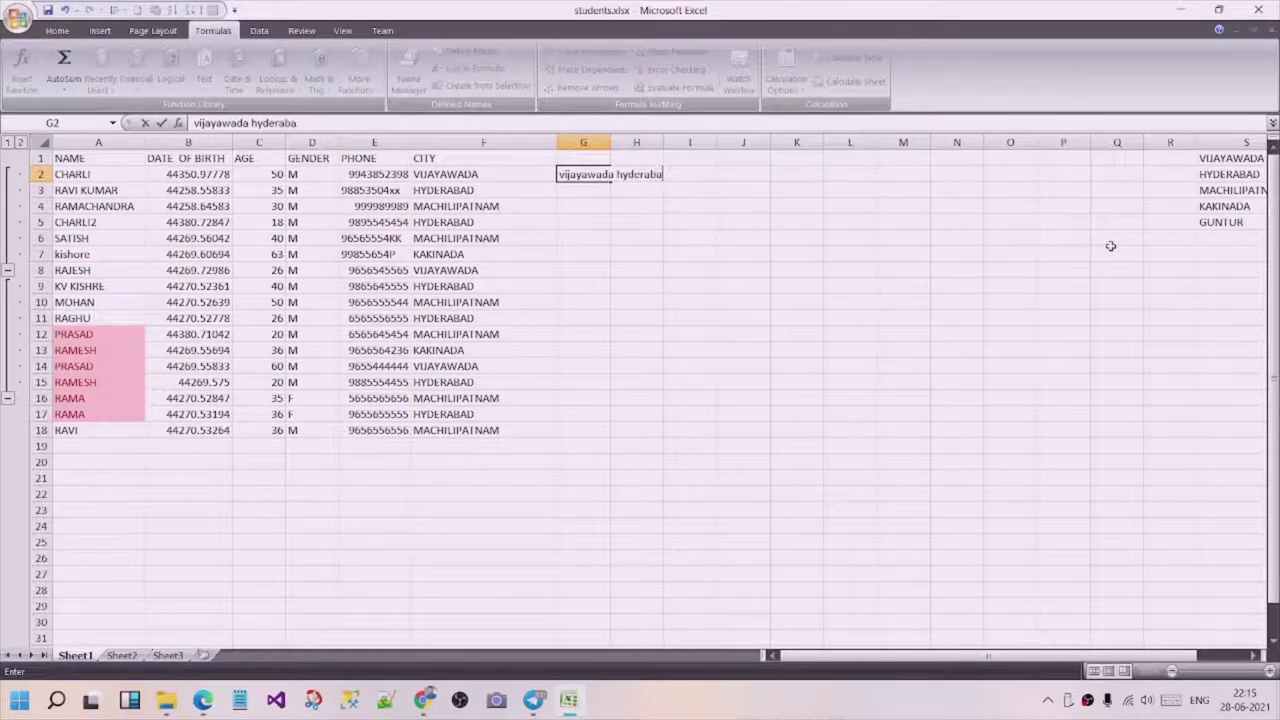
text(d tamilnadu)
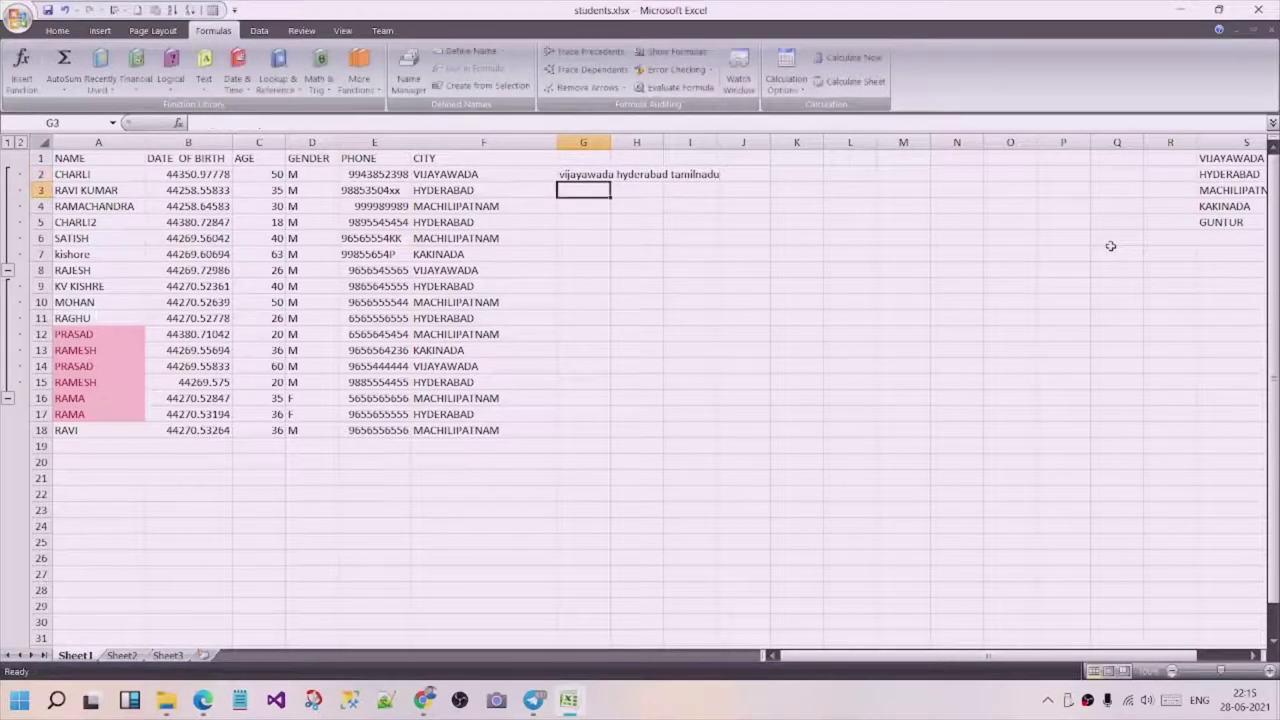
click(572, 176)
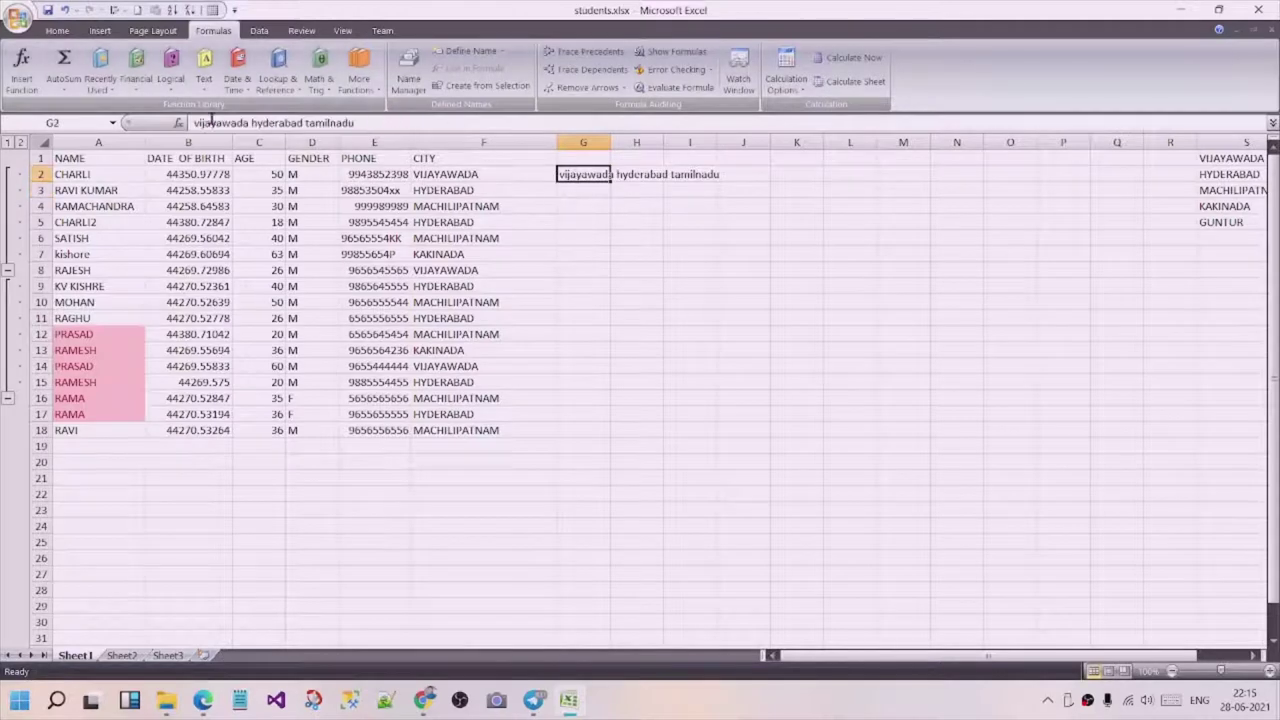
- Wrap G2's text and widen column G so the cities sit on three lines
click(57, 30)
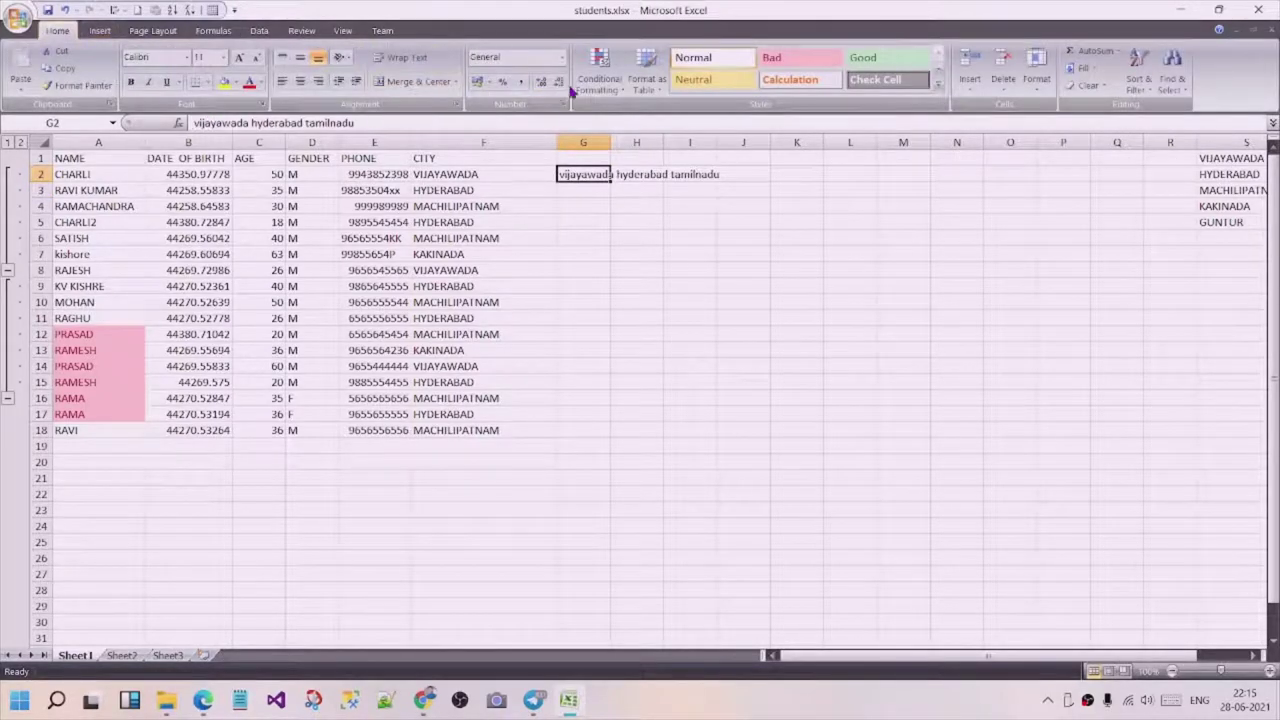
click(400, 57)
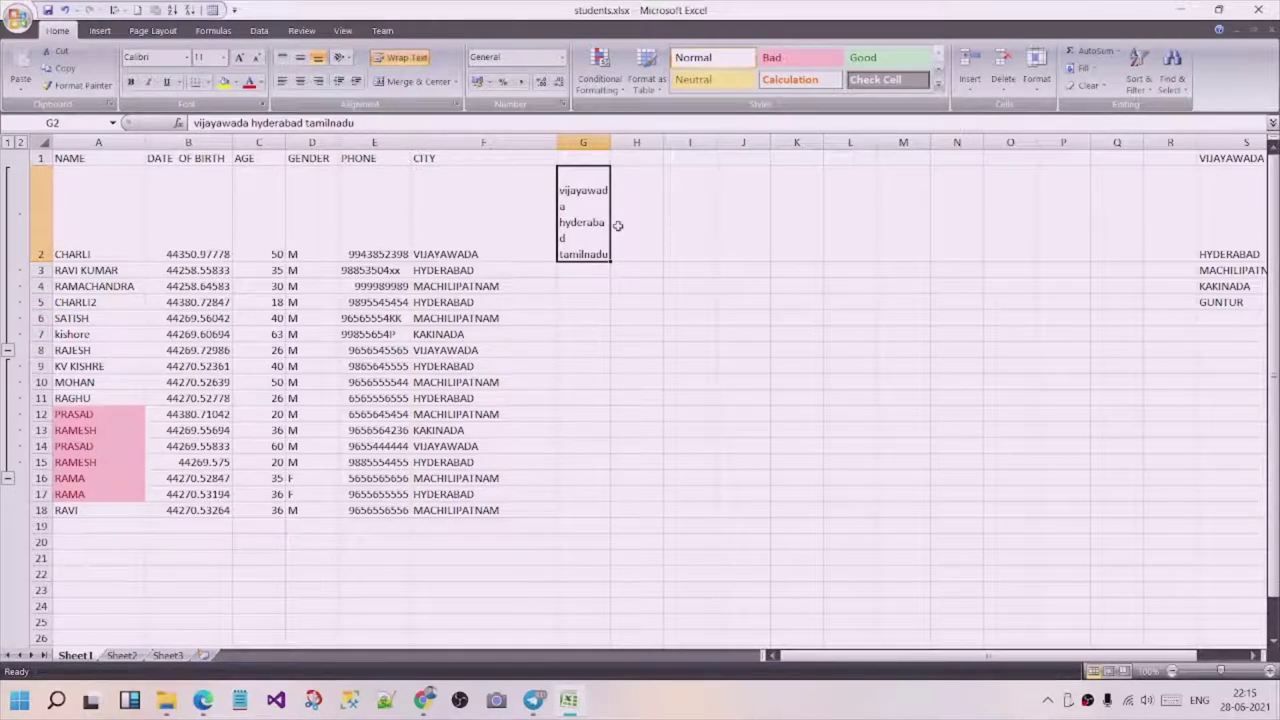
drag(608, 146, 633, 148)
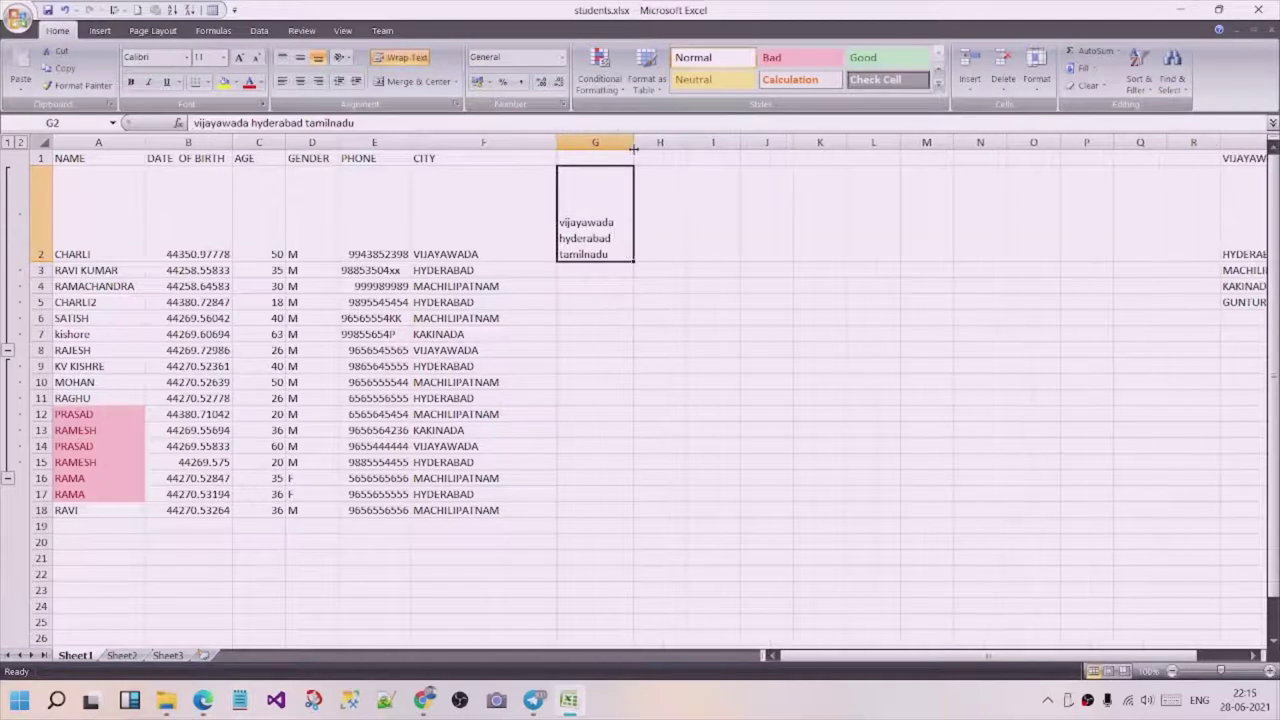
click(660, 234)
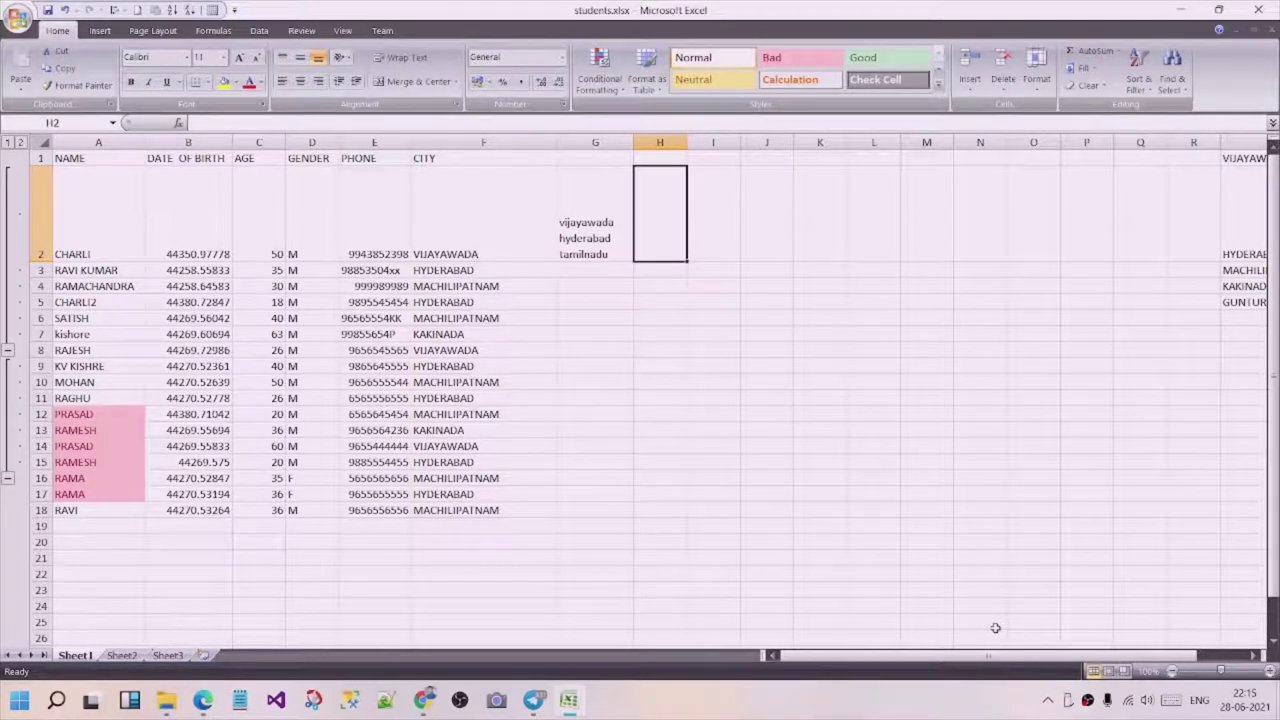
- Enter =E3&F3&F4 in G3 and fill it down to G18
click(605, 252)
click(621, 271)
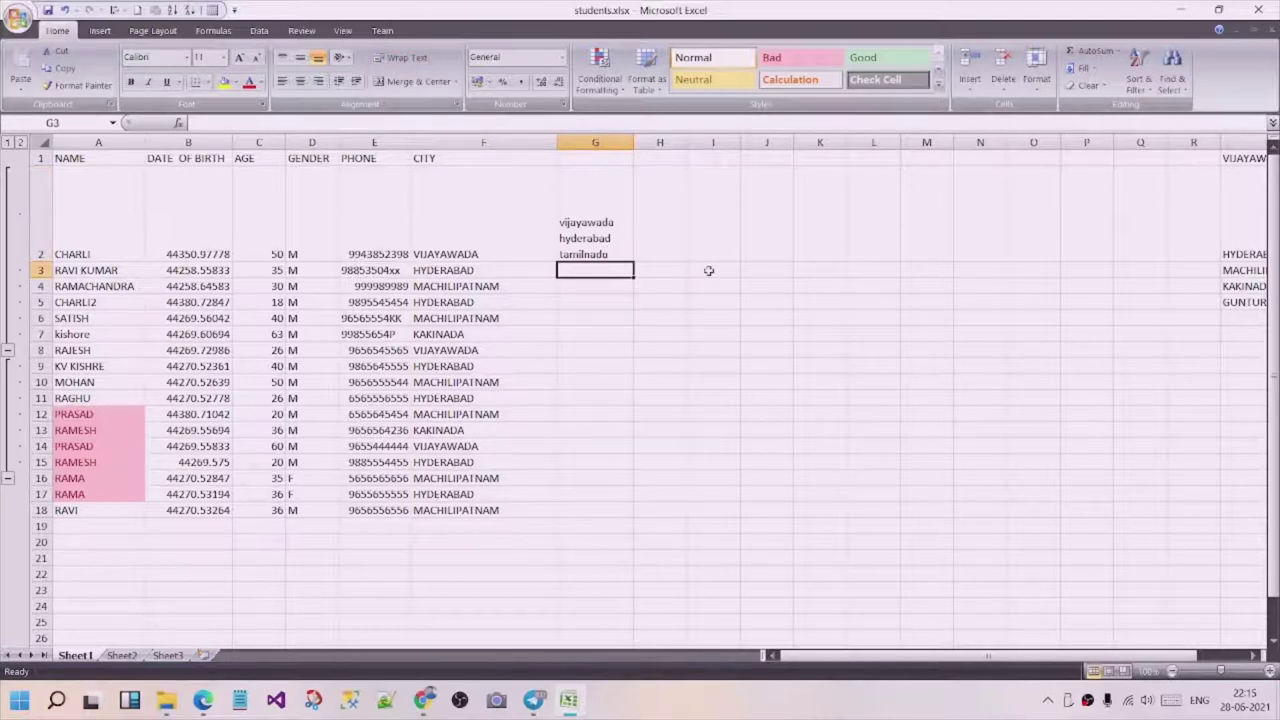
text(=)
click(374, 270)
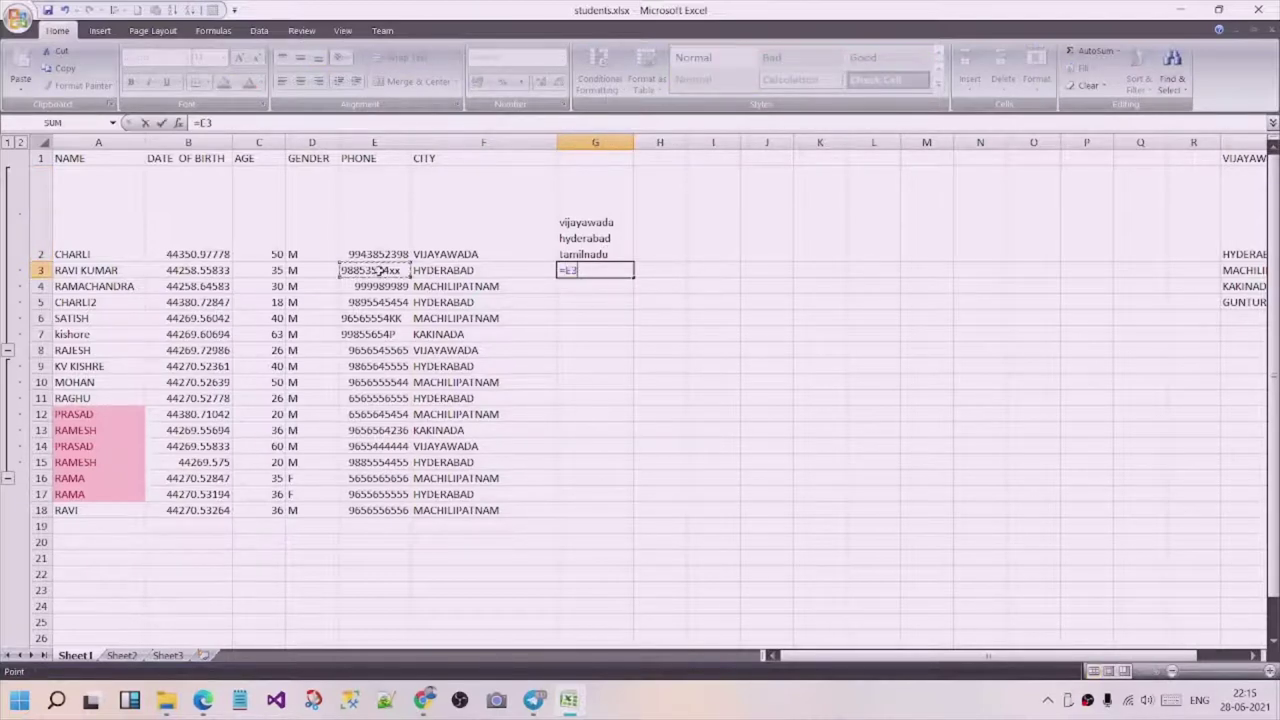
text(&)
click(452, 270)
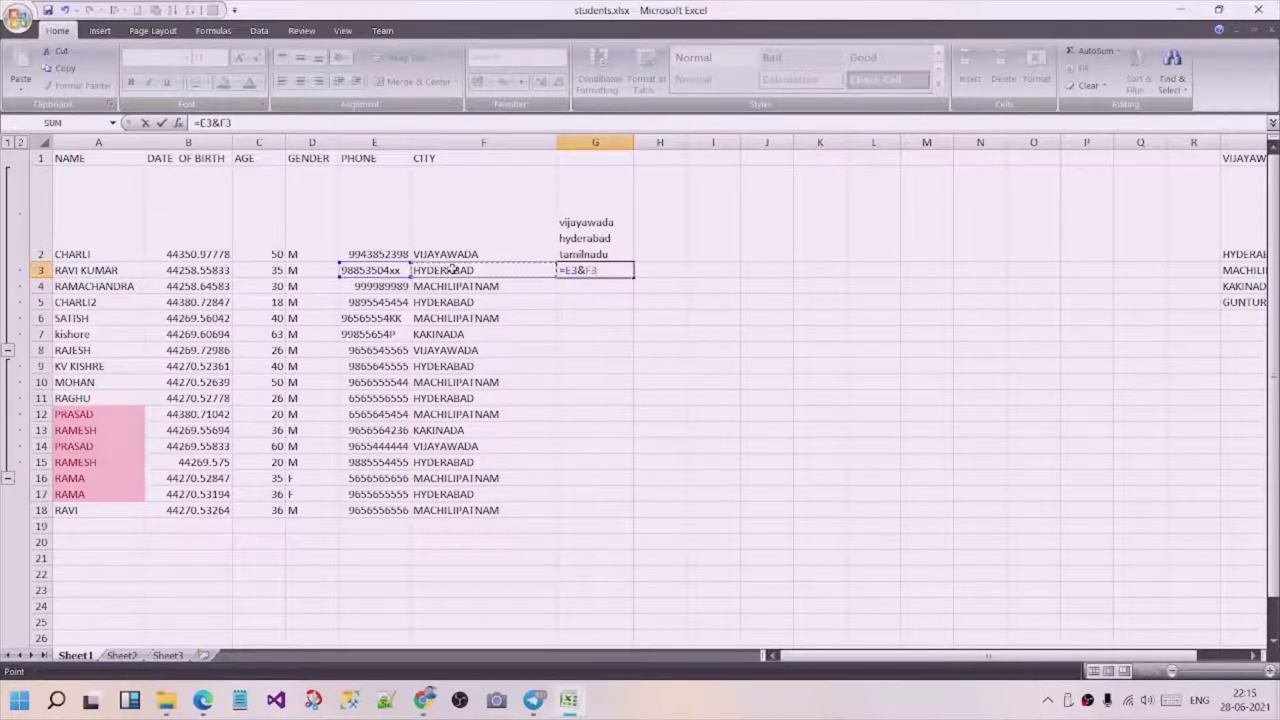
text(&)
click(467, 289)
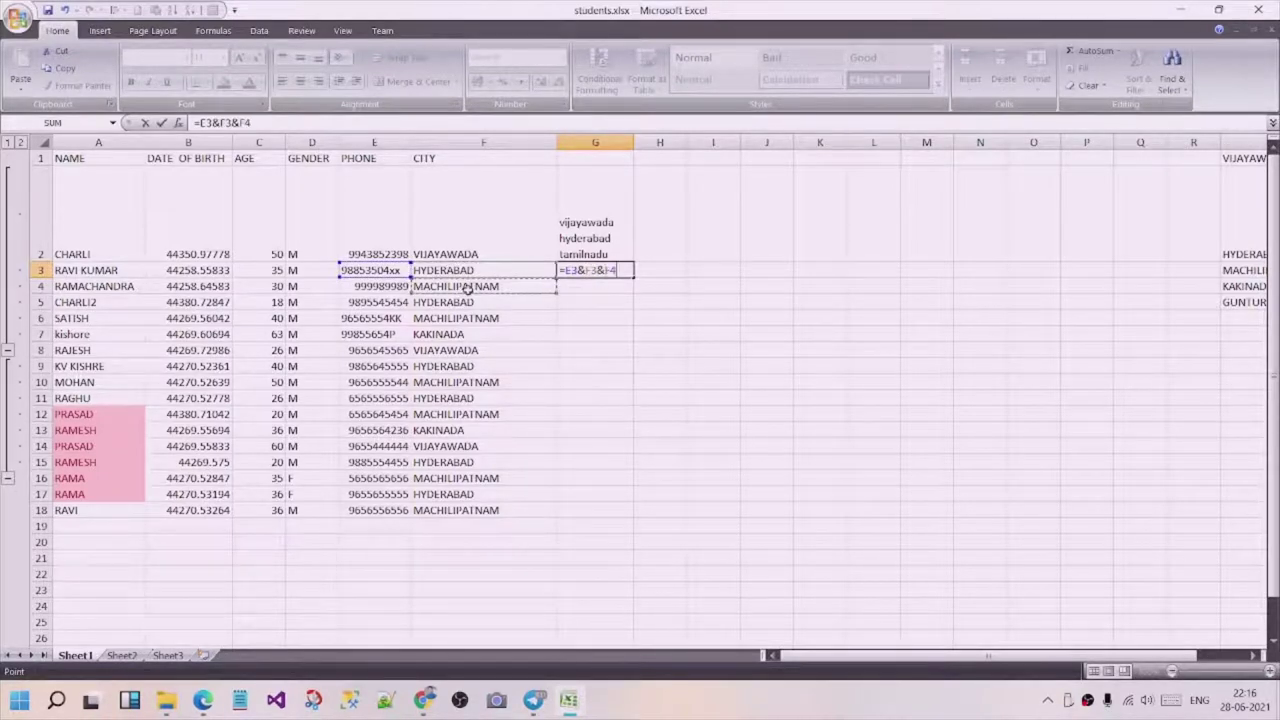
key(Return)
key(Up)
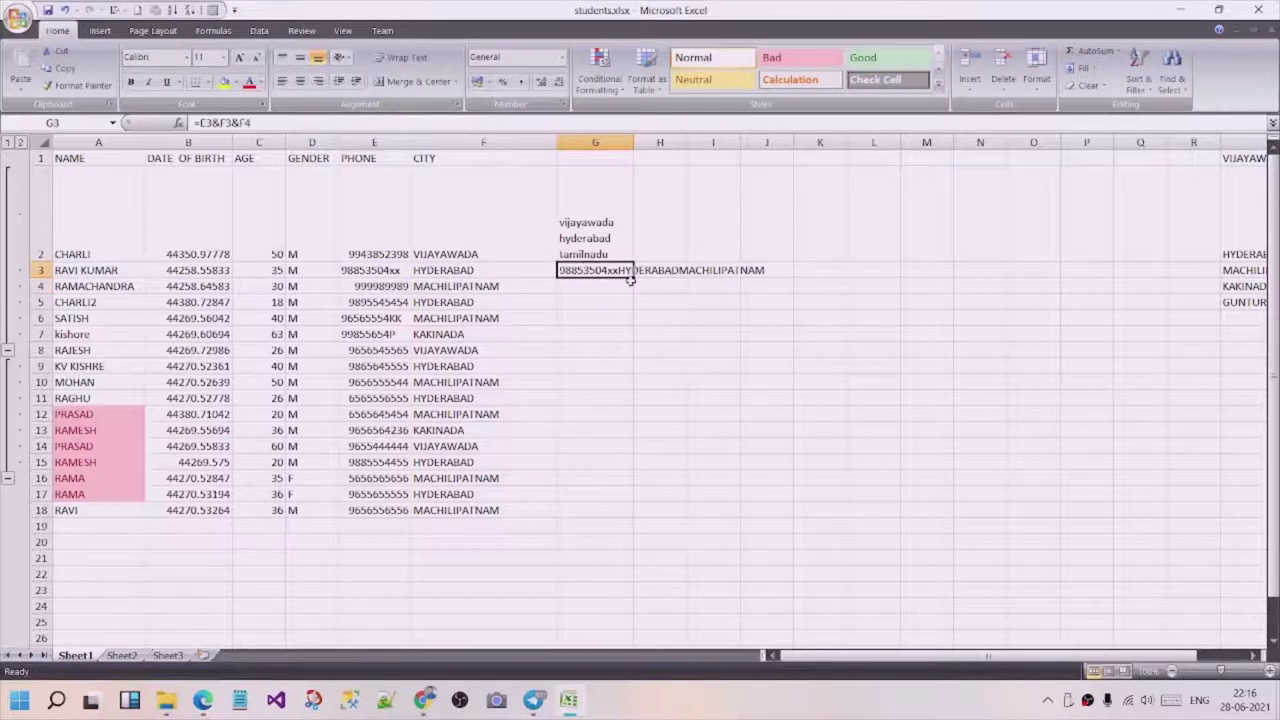
drag(634, 272, 615, 525)
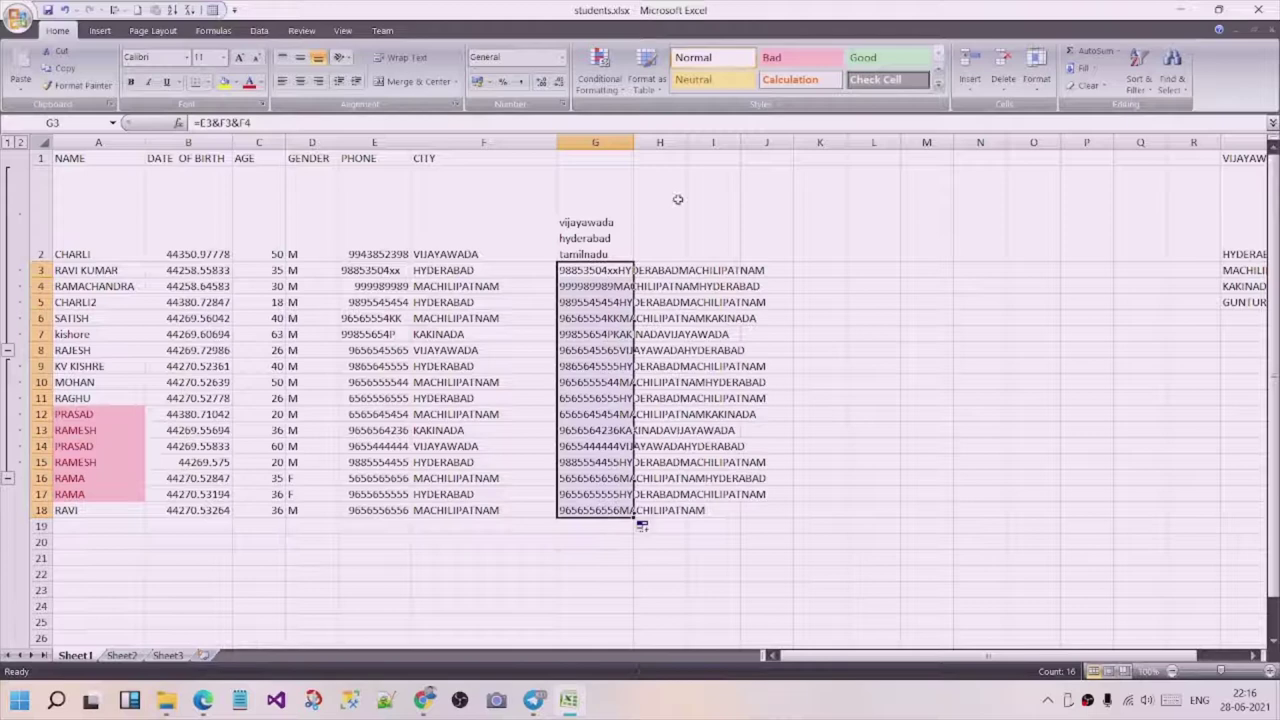
- Paste G3:G18 back over itself as values only
key(ctrl+c)
right_click(591, 285)
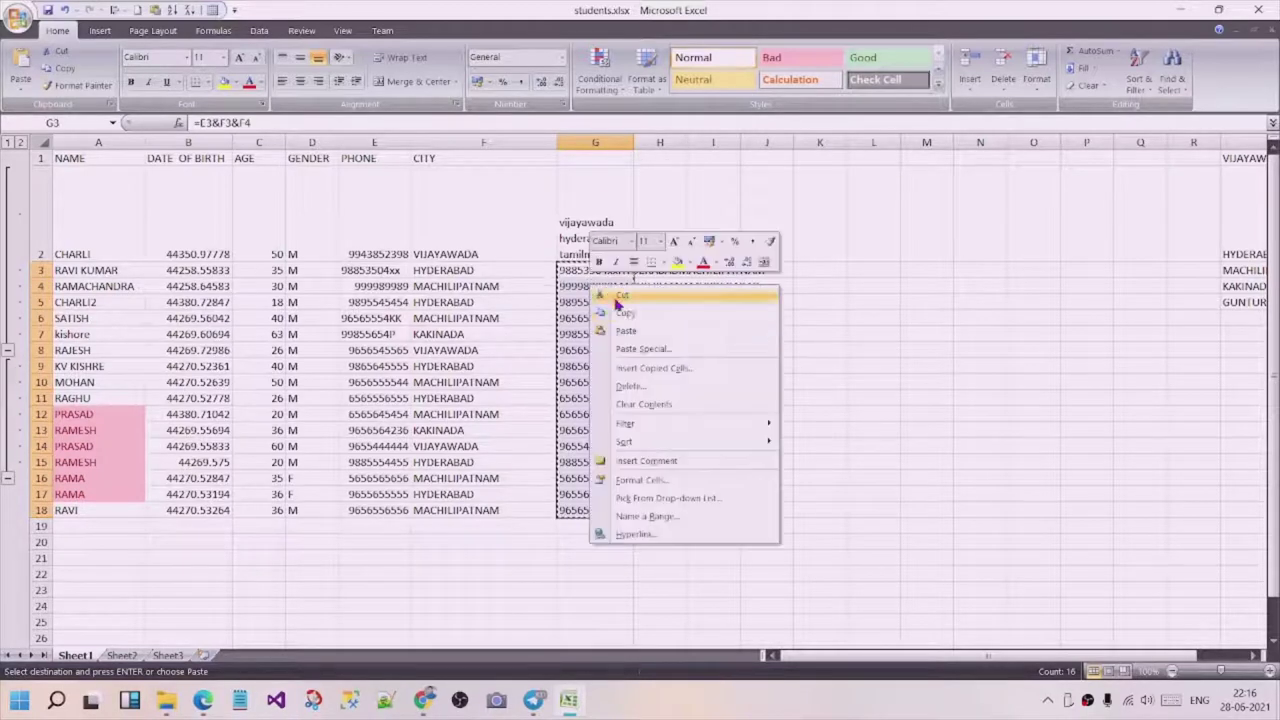
click(641, 350)
click(516, 285)
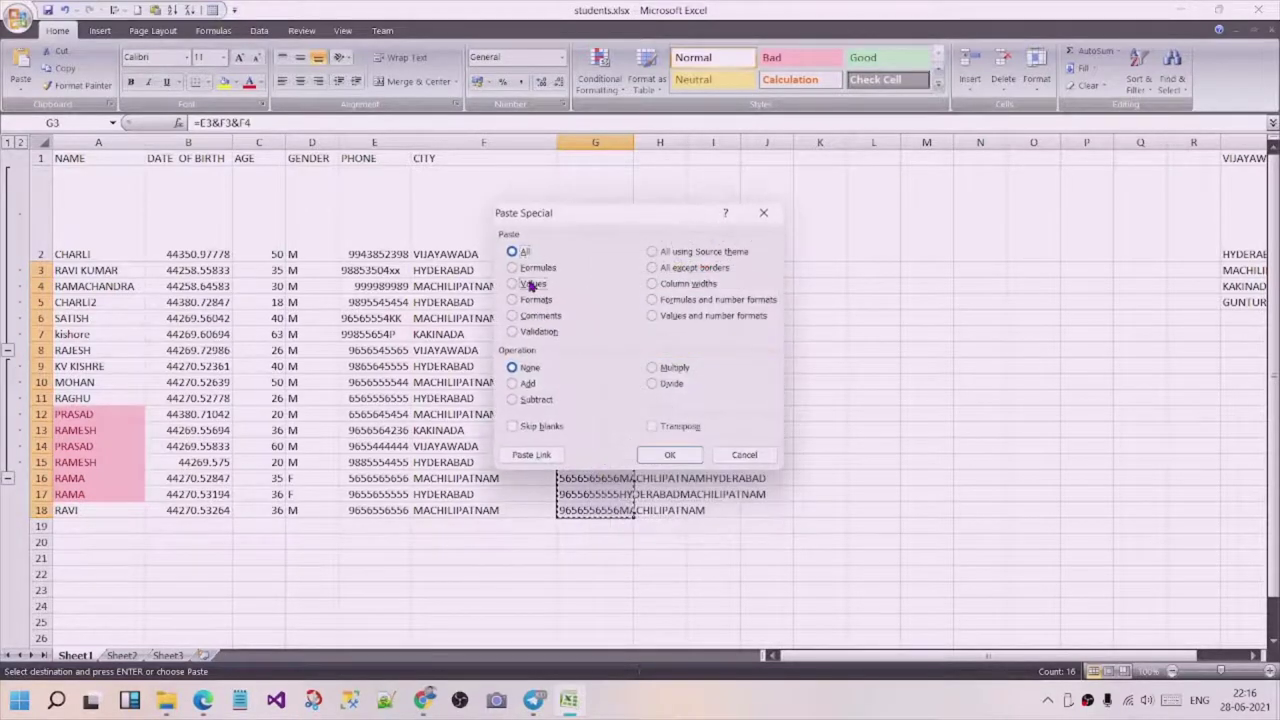
click(672, 455)
- Widen column G so the joined phone-and-city text shows in full
click(767, 446)
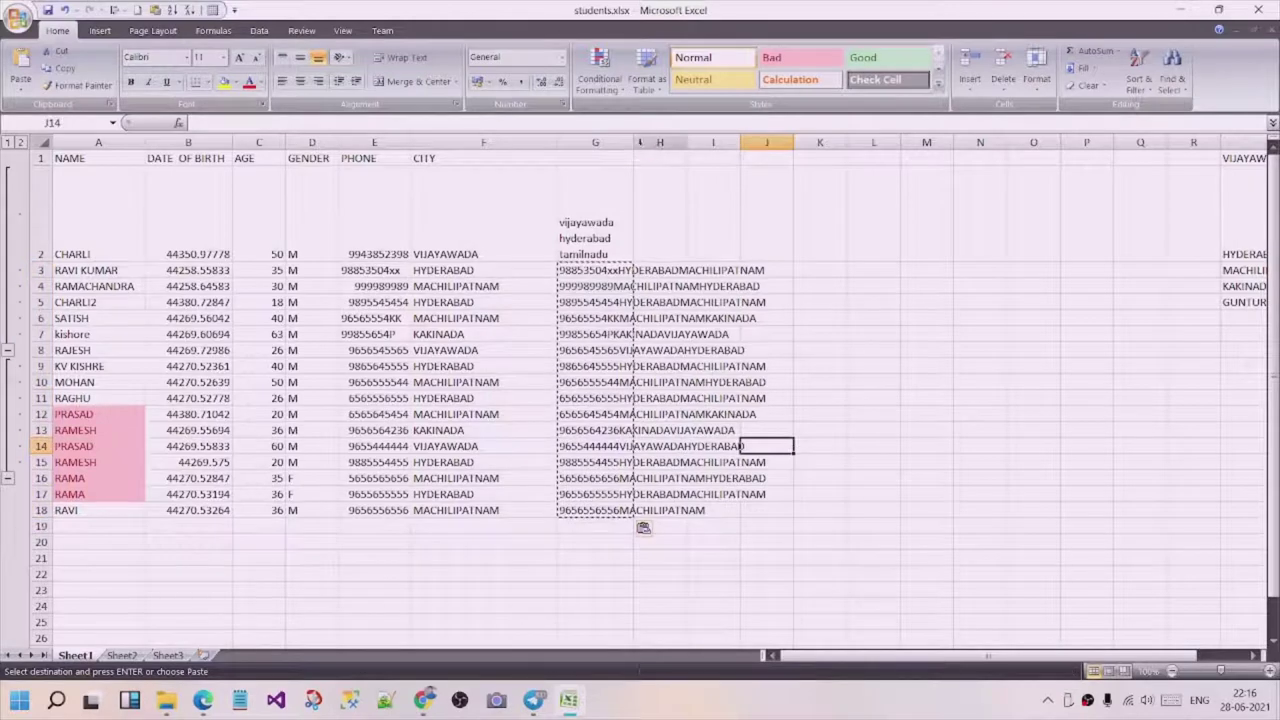
drag(633, 143, 768, 143)
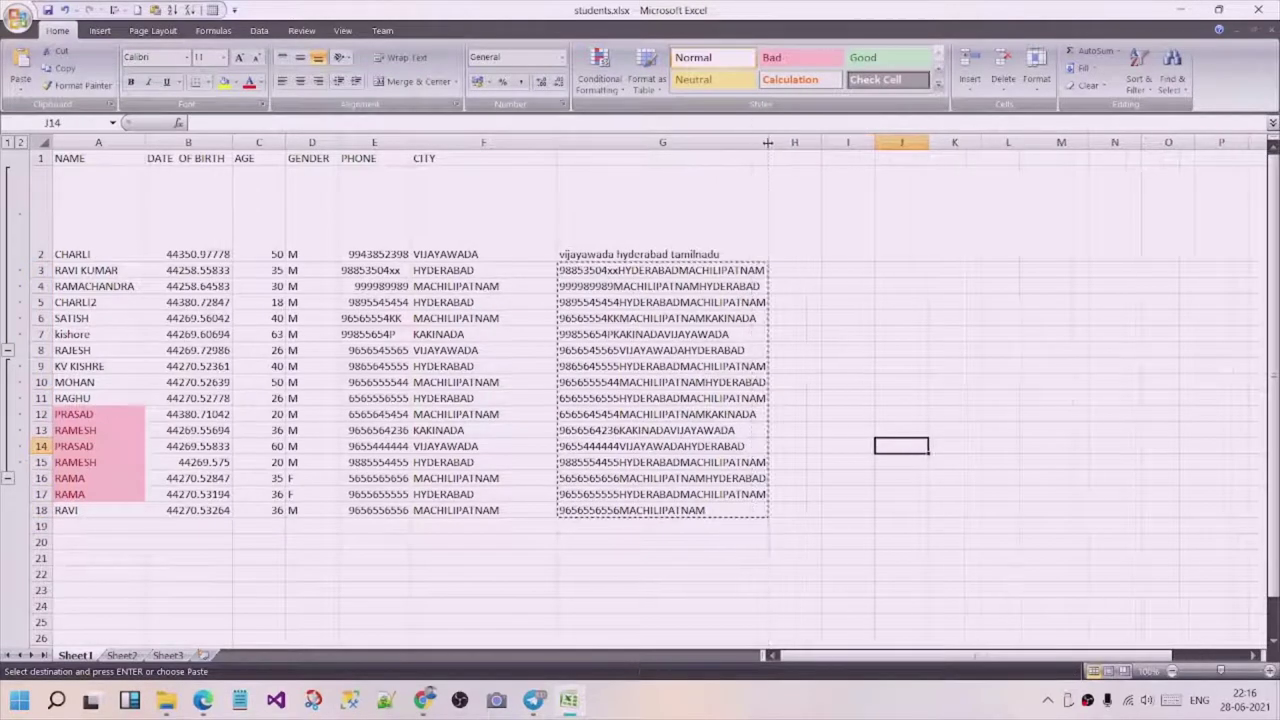
click(848, 350)
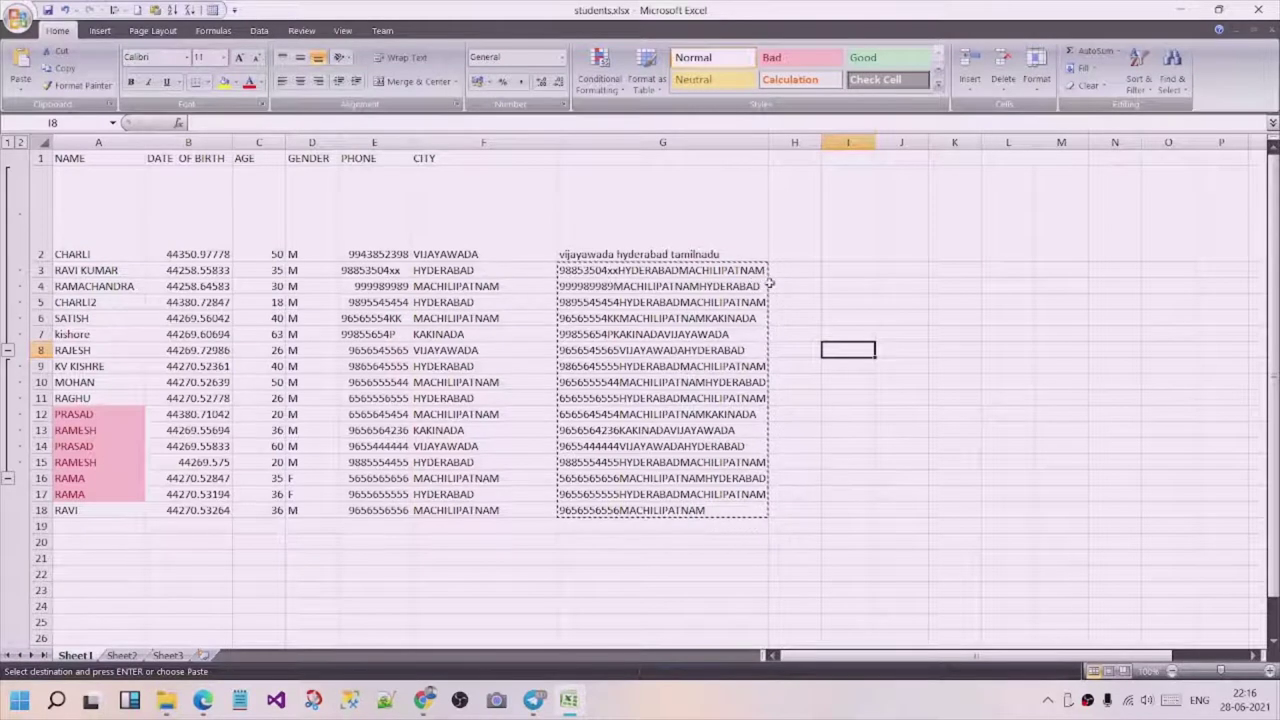
click(798, 259)
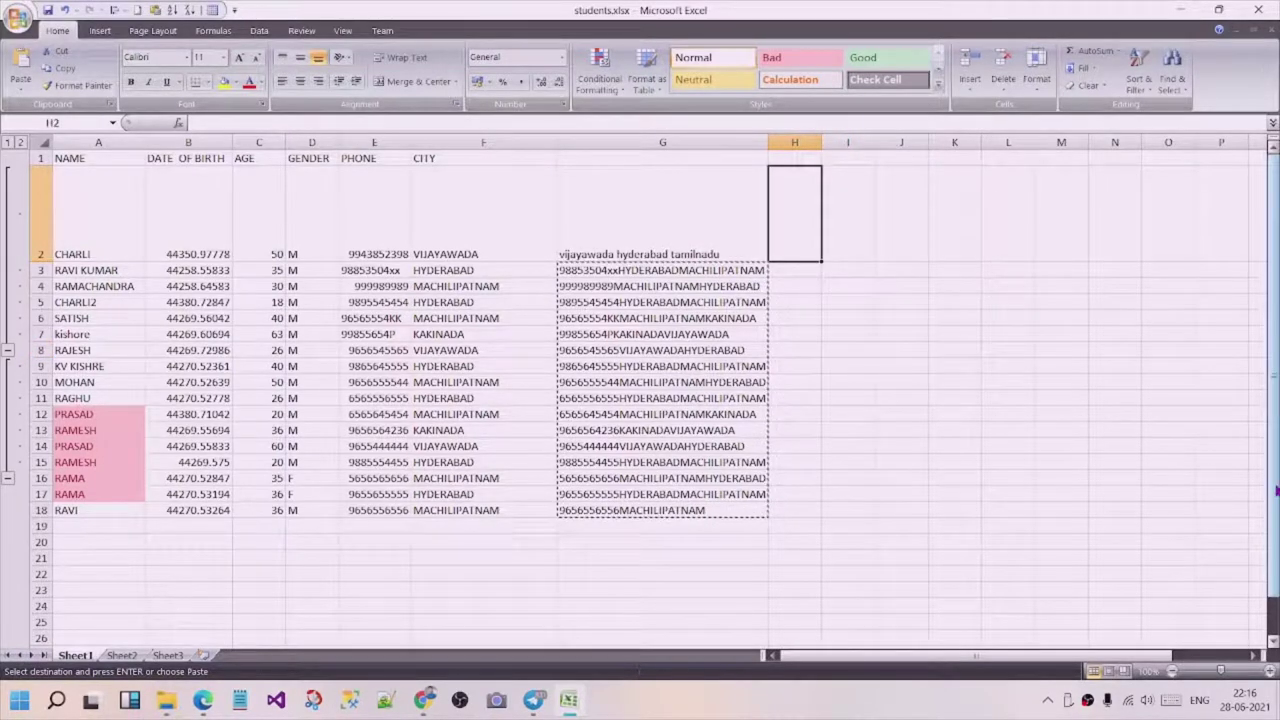
- Enter =LEN(G2) in H2 and fill it down to H18
text(=le)
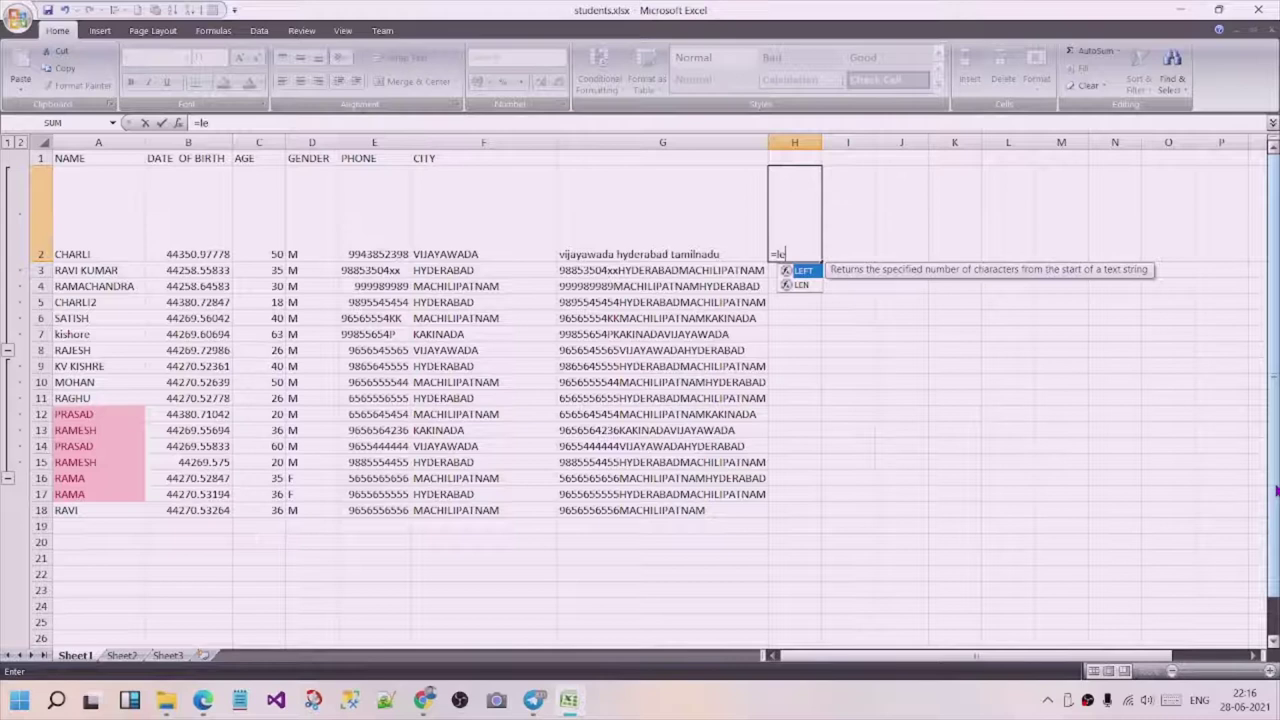
text(n)
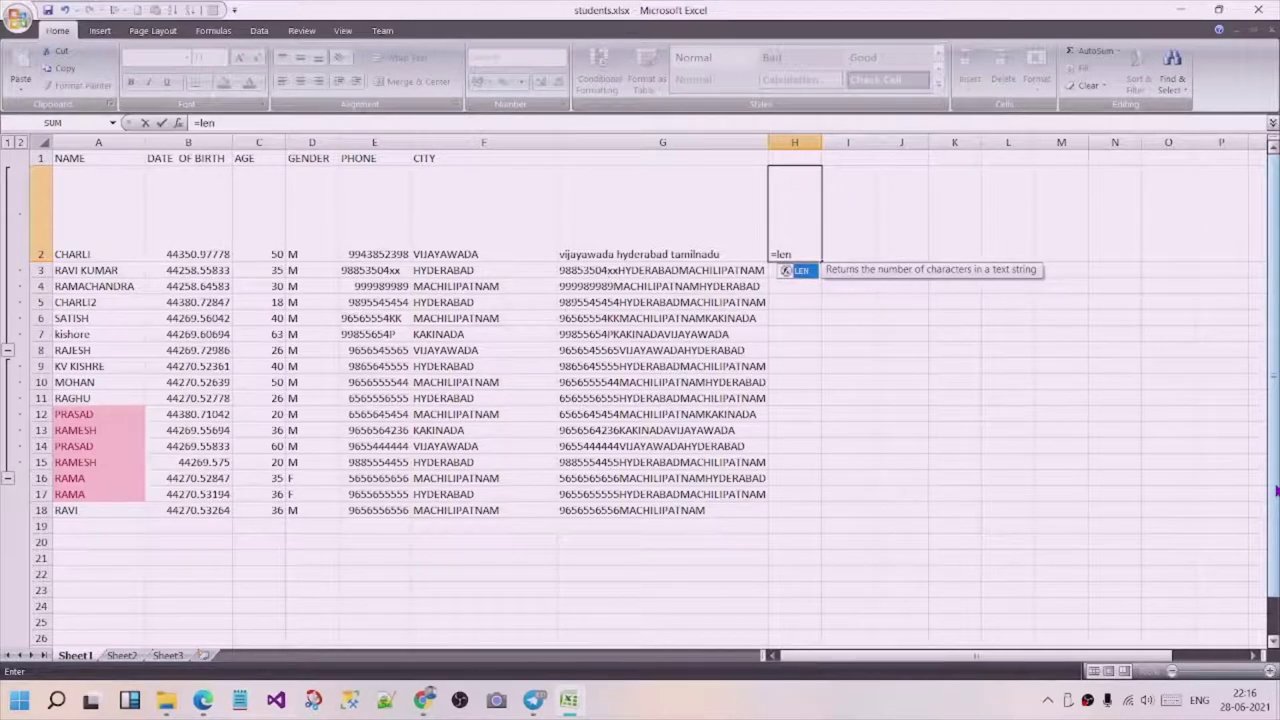
text(()
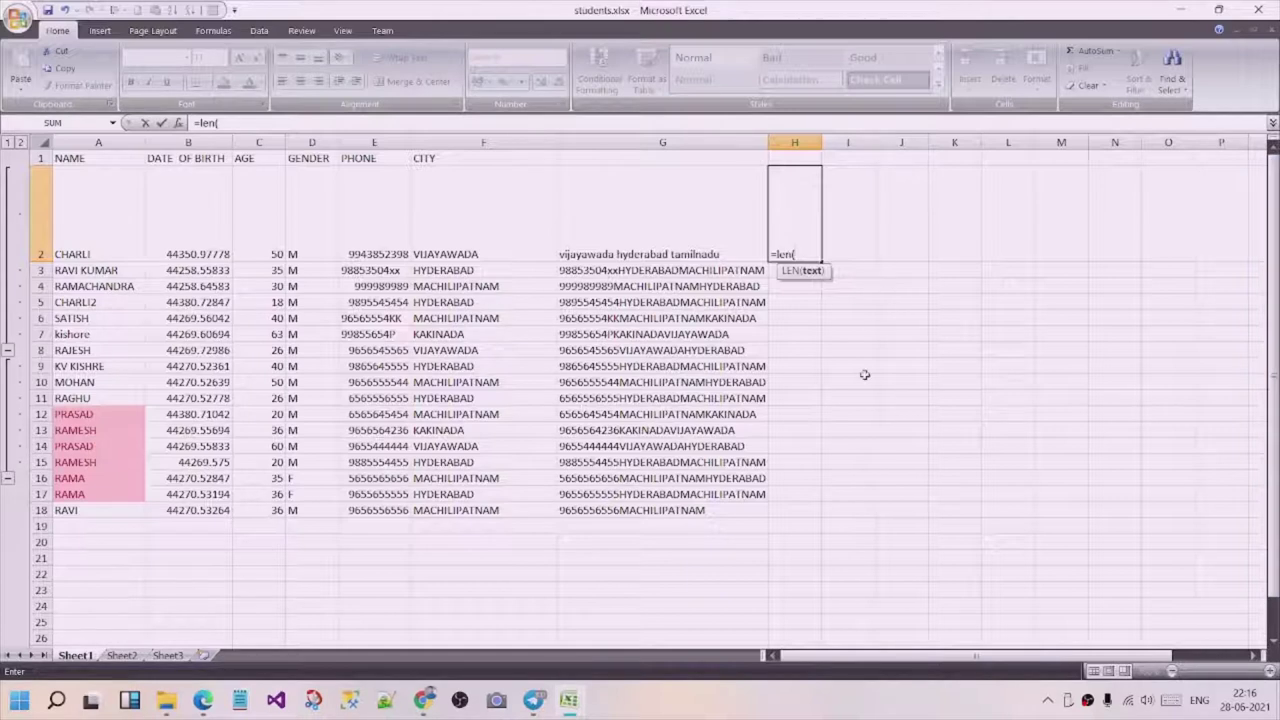
click(626, 250)
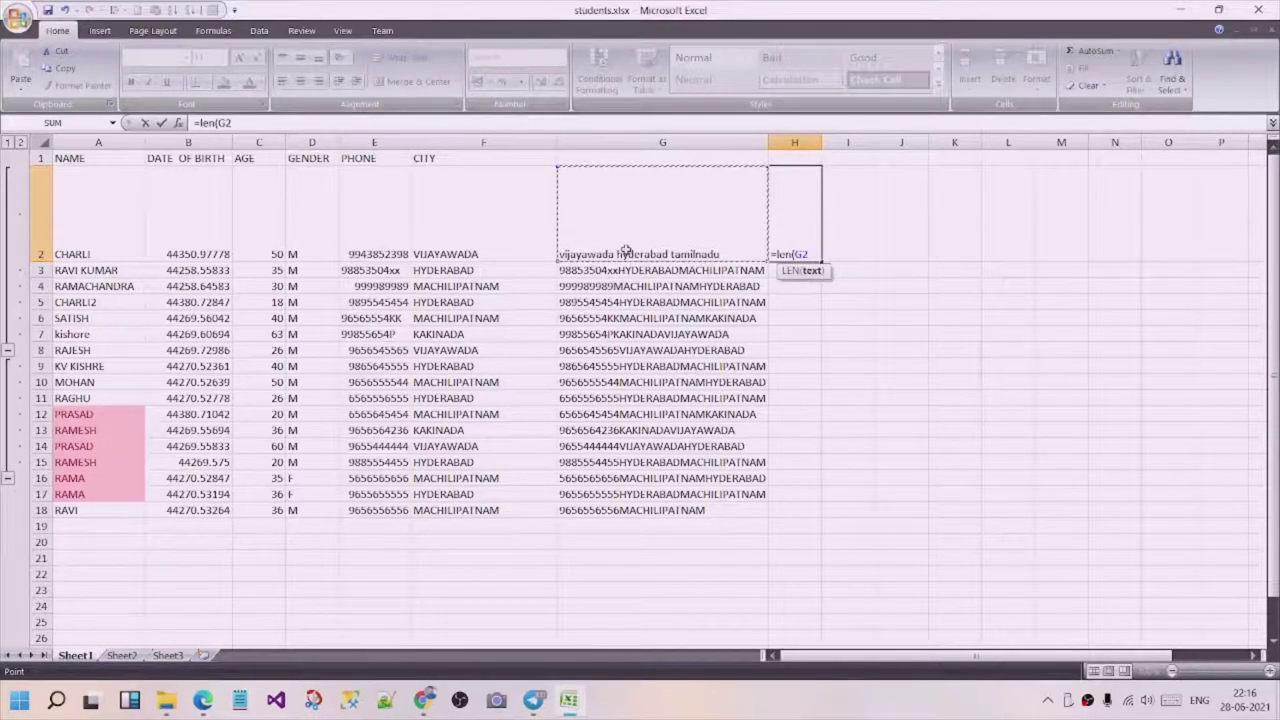
text())
key(Return)
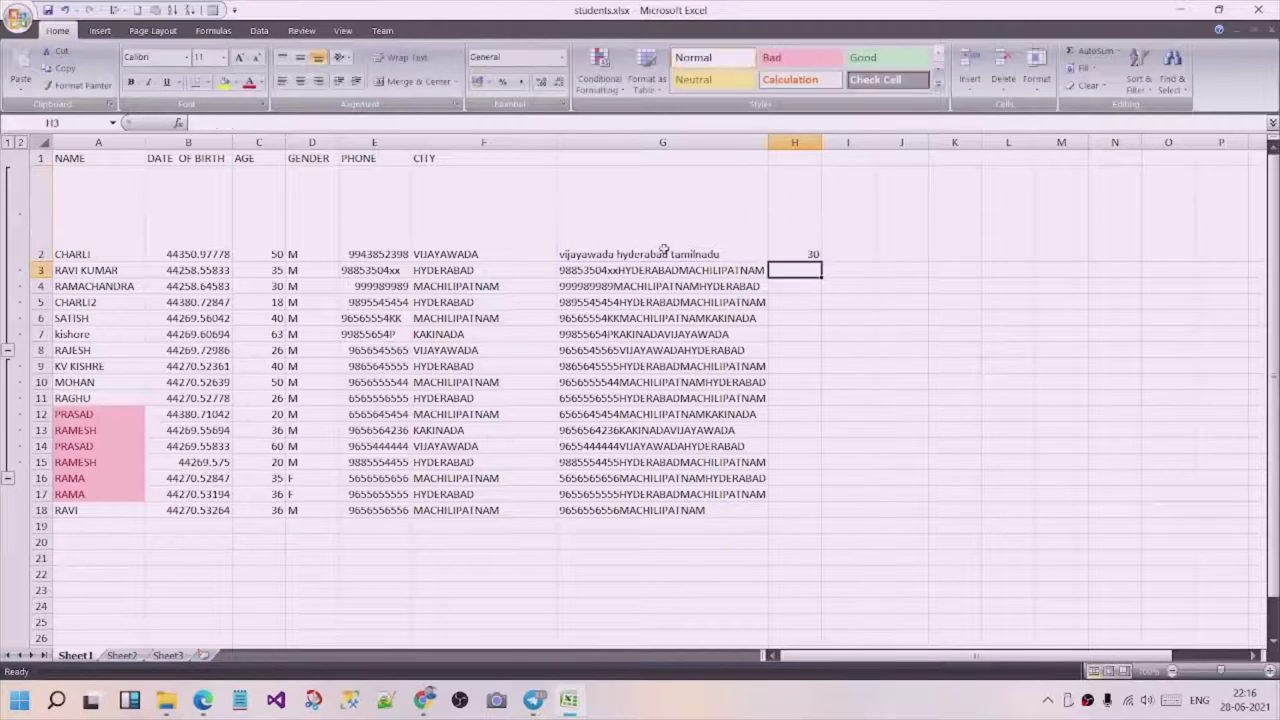
click(814, 250)
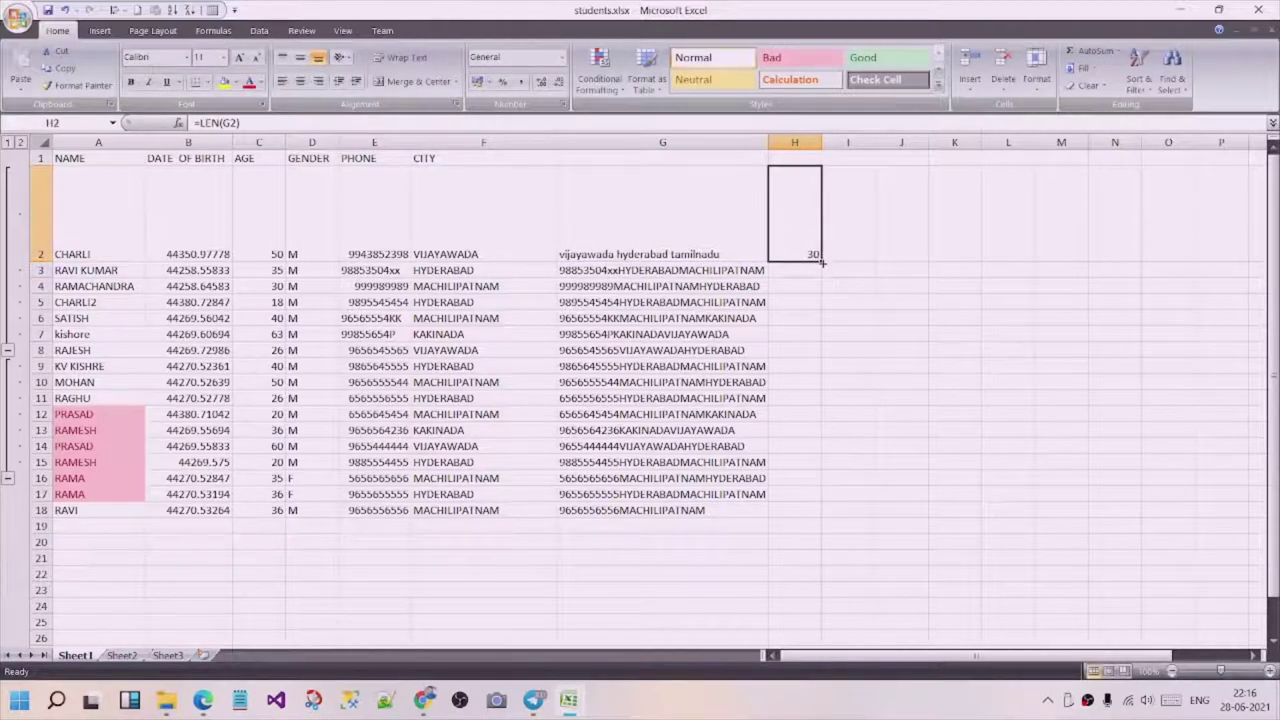
drag(820, 262, 826, 517)
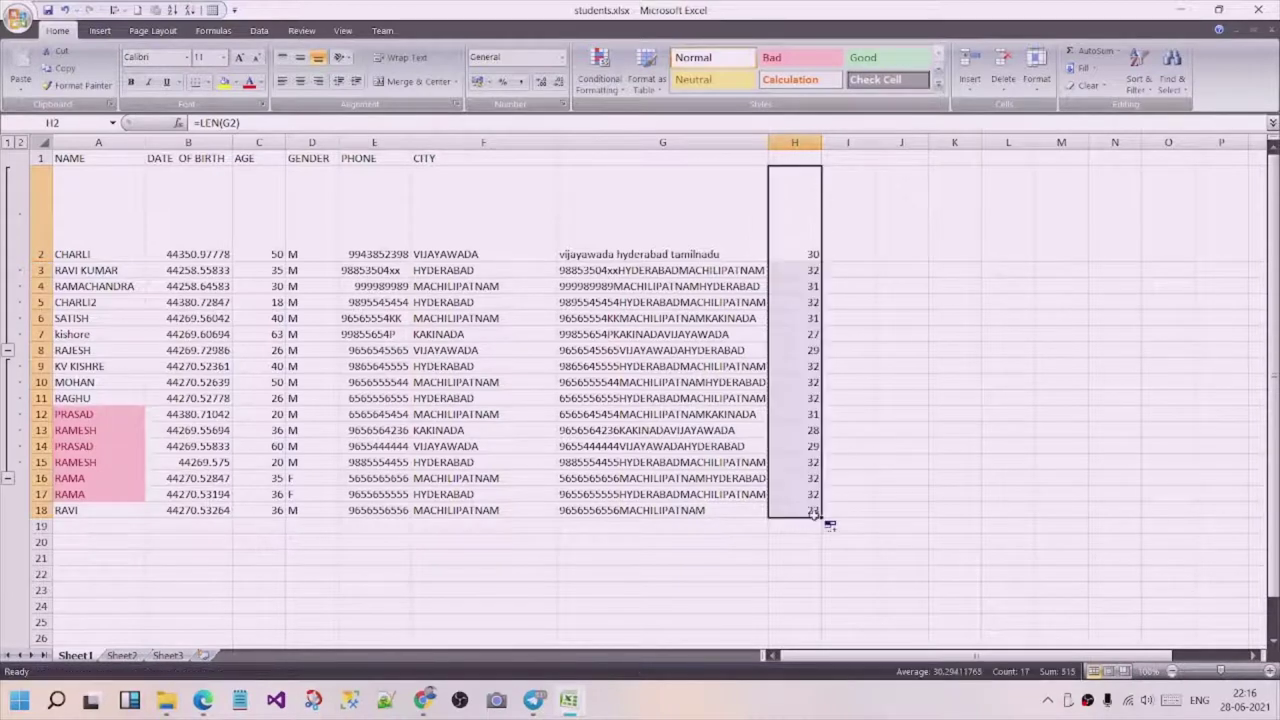
- Check the copied LEN formulas against column G and select H2:H18 to review the lengths
click(806, 286)
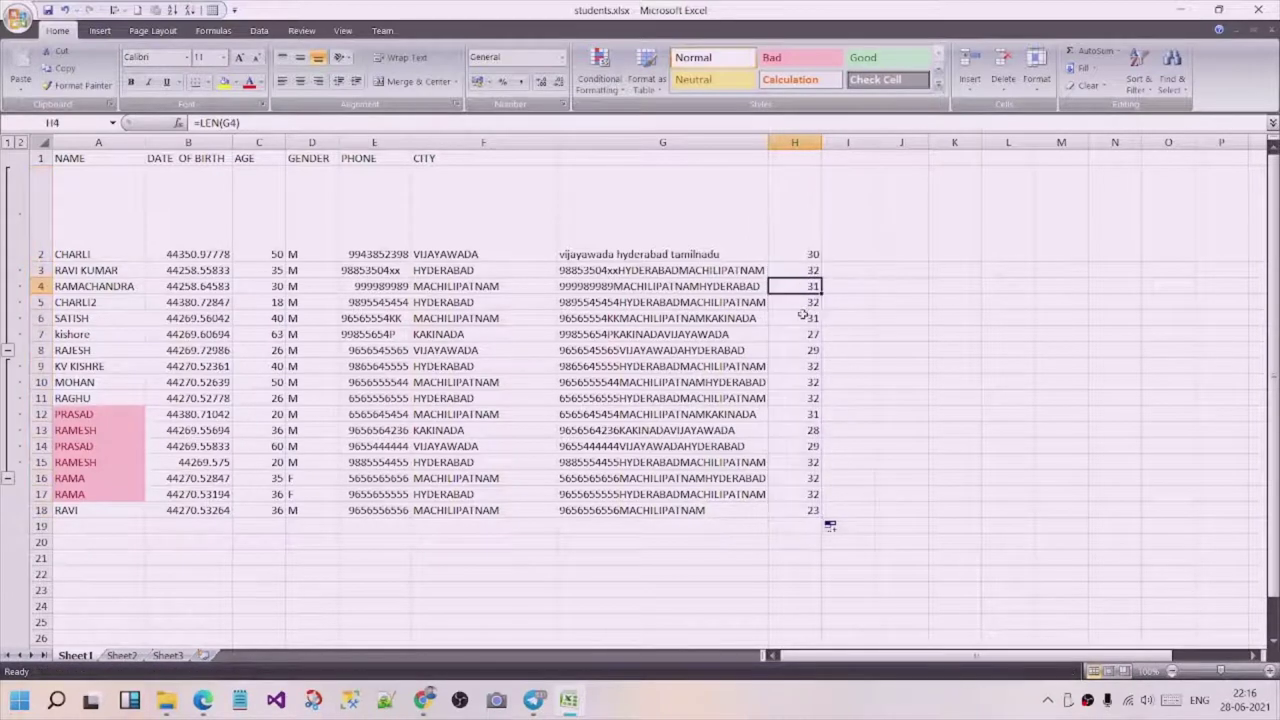
click(804, 318)
click(802, 334)
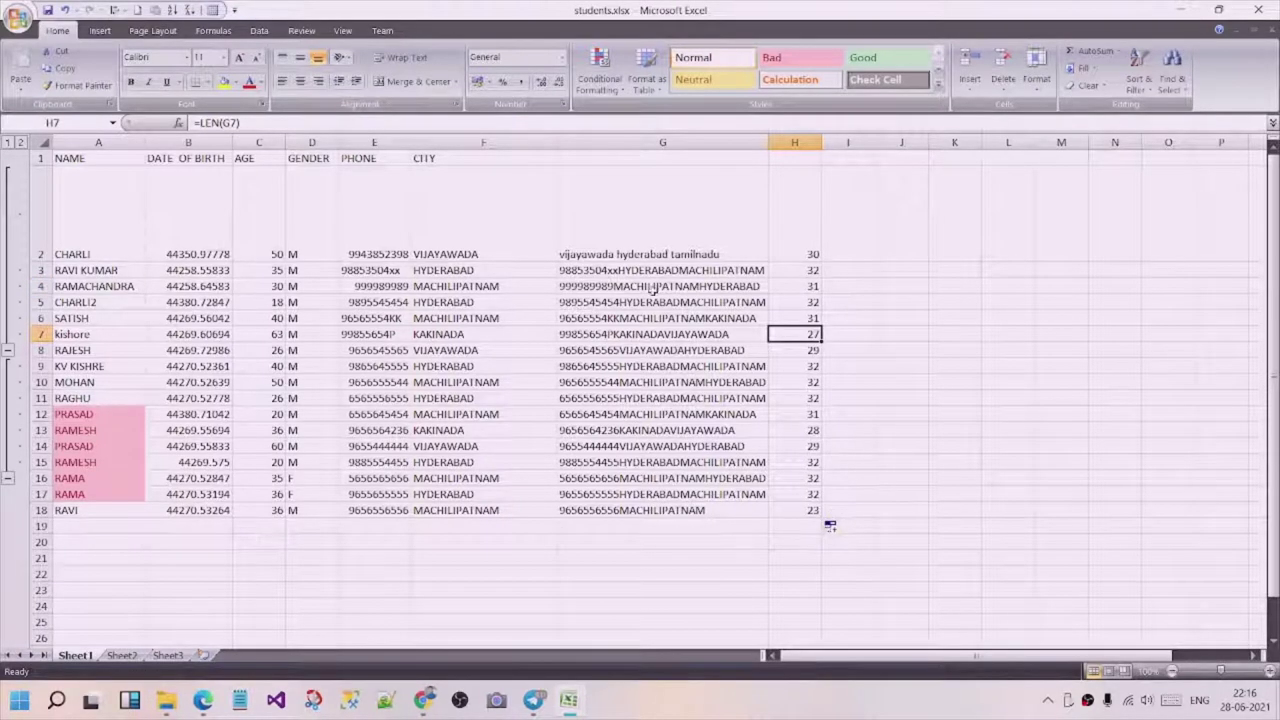
drag(654, 290, 612, 495)
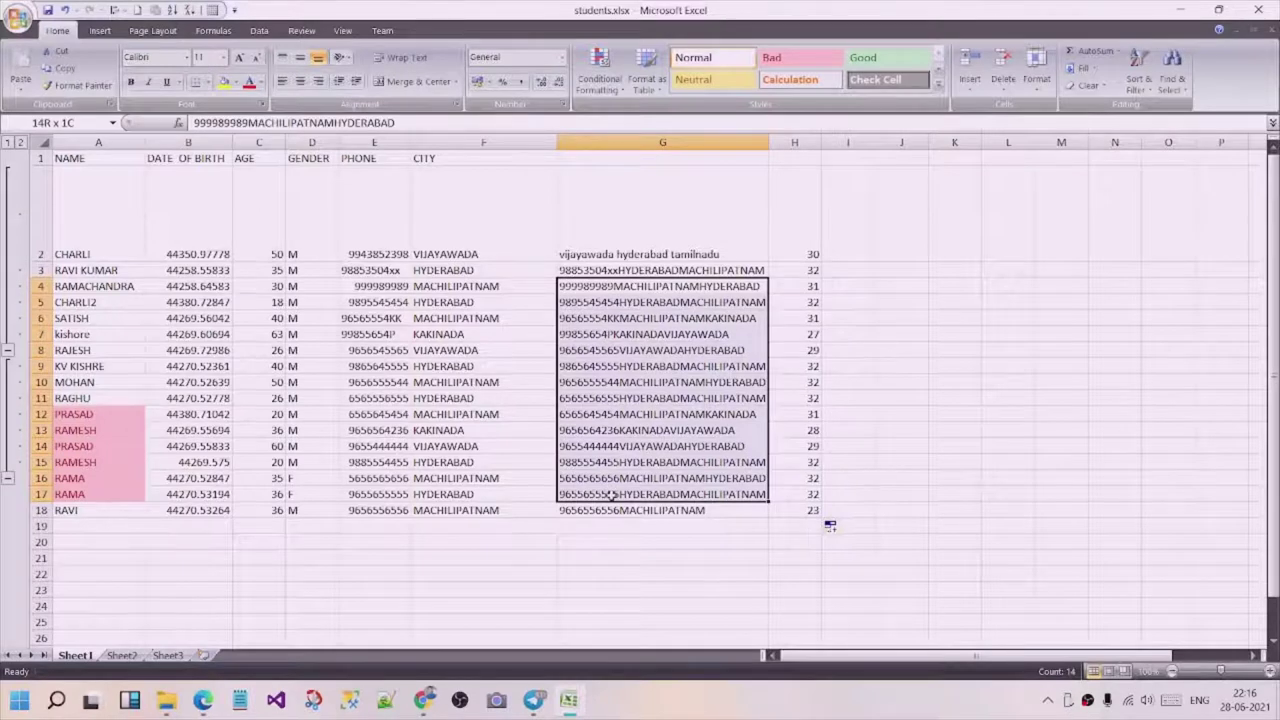
click(862, 388)
drag(806, 240, 790, 512)
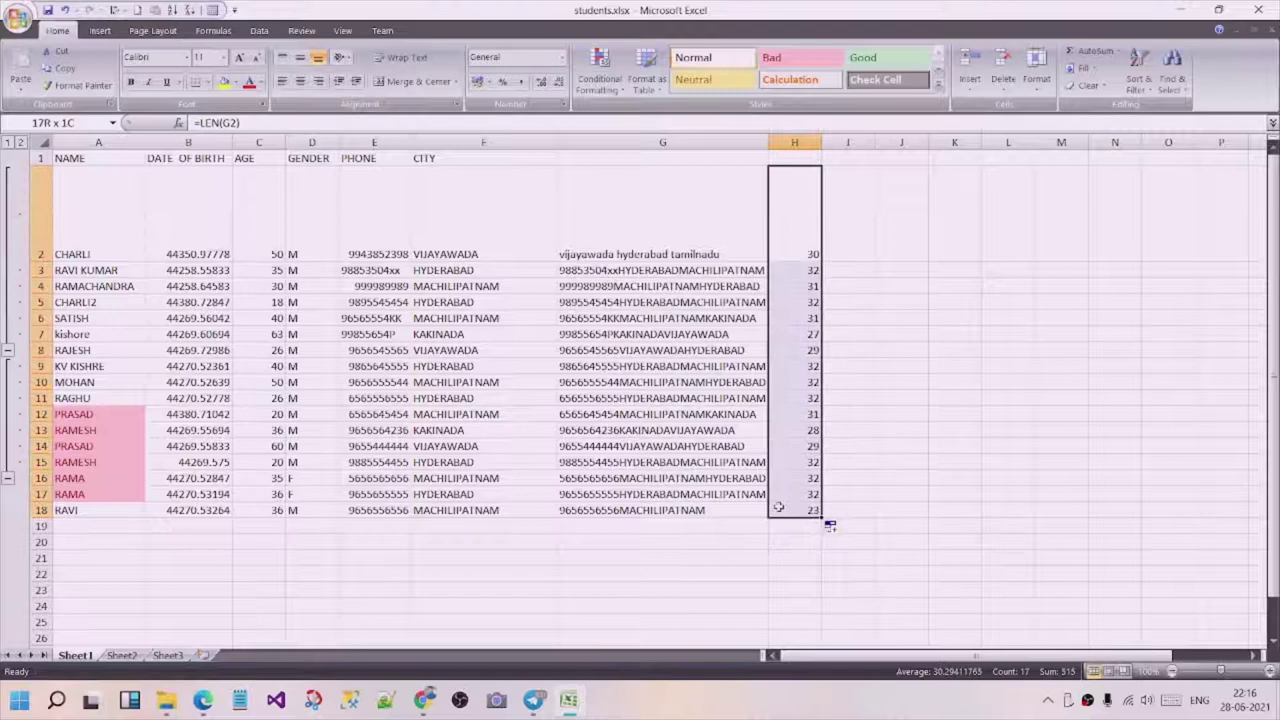
click(877, 409)
click(813, 250)
click(580, 256)
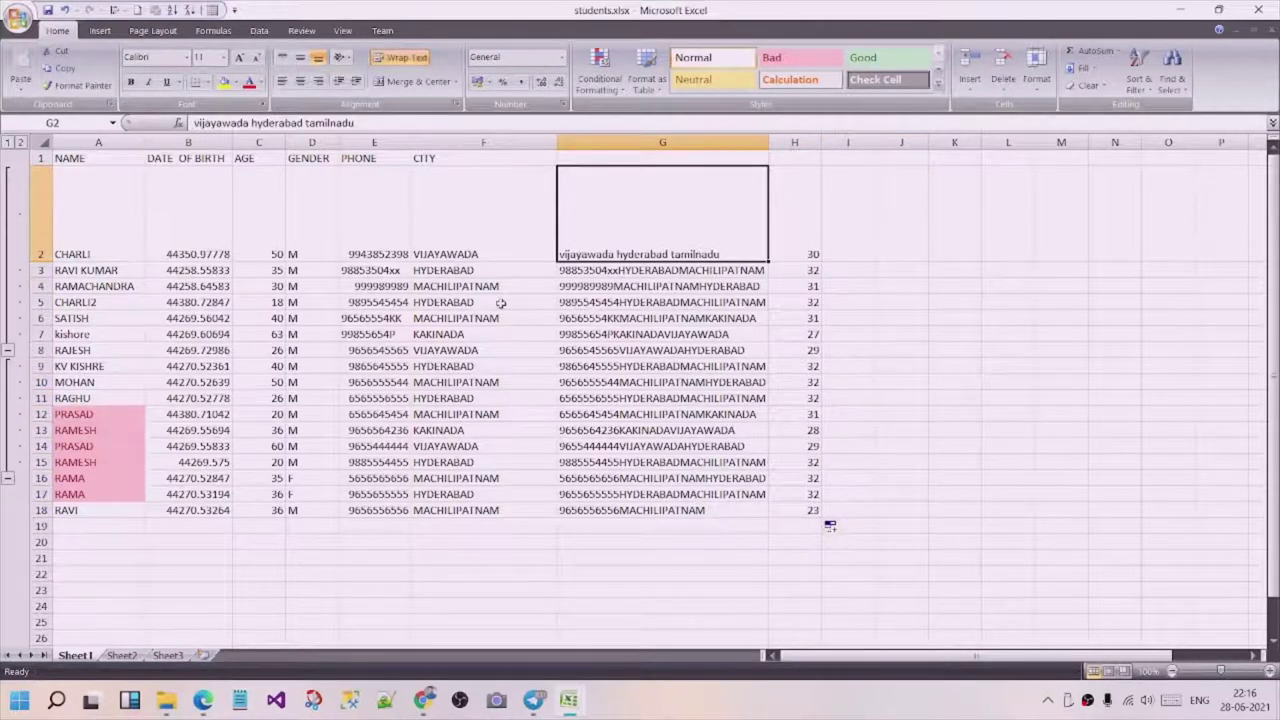
click(905, 300)
drag(814, 251, 785, 514)
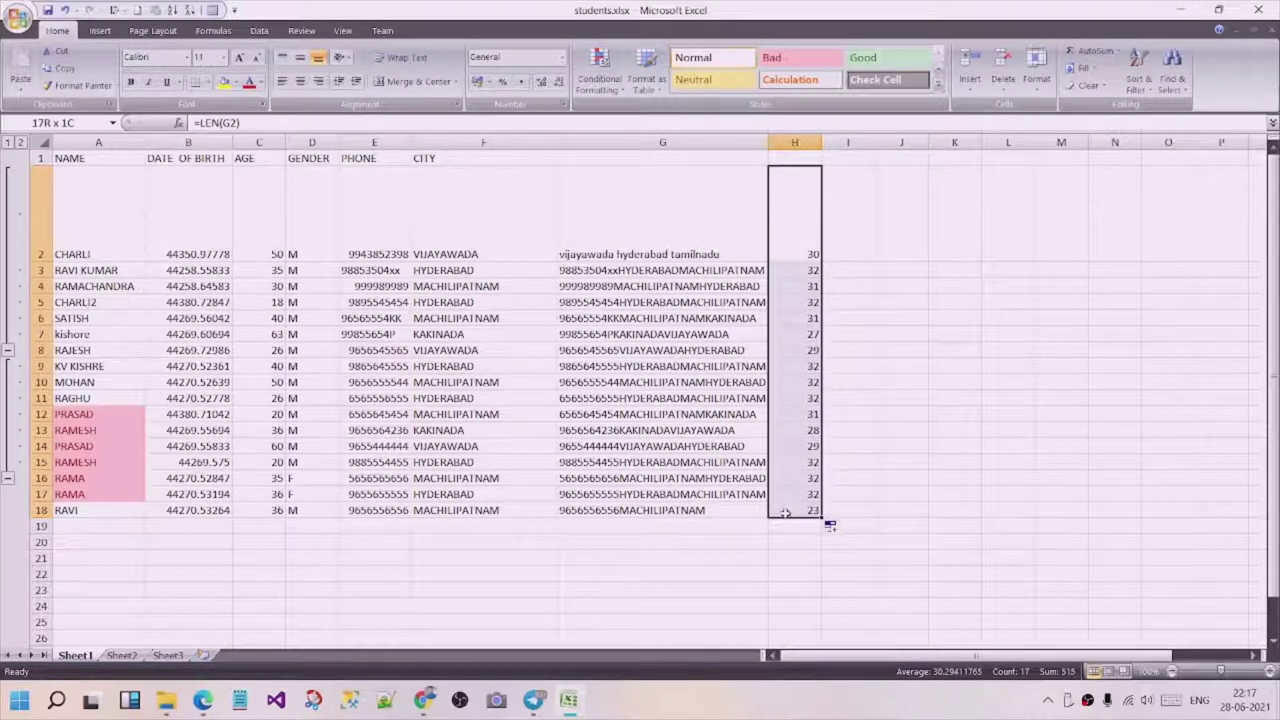
drag(785, 513, 785, 513)
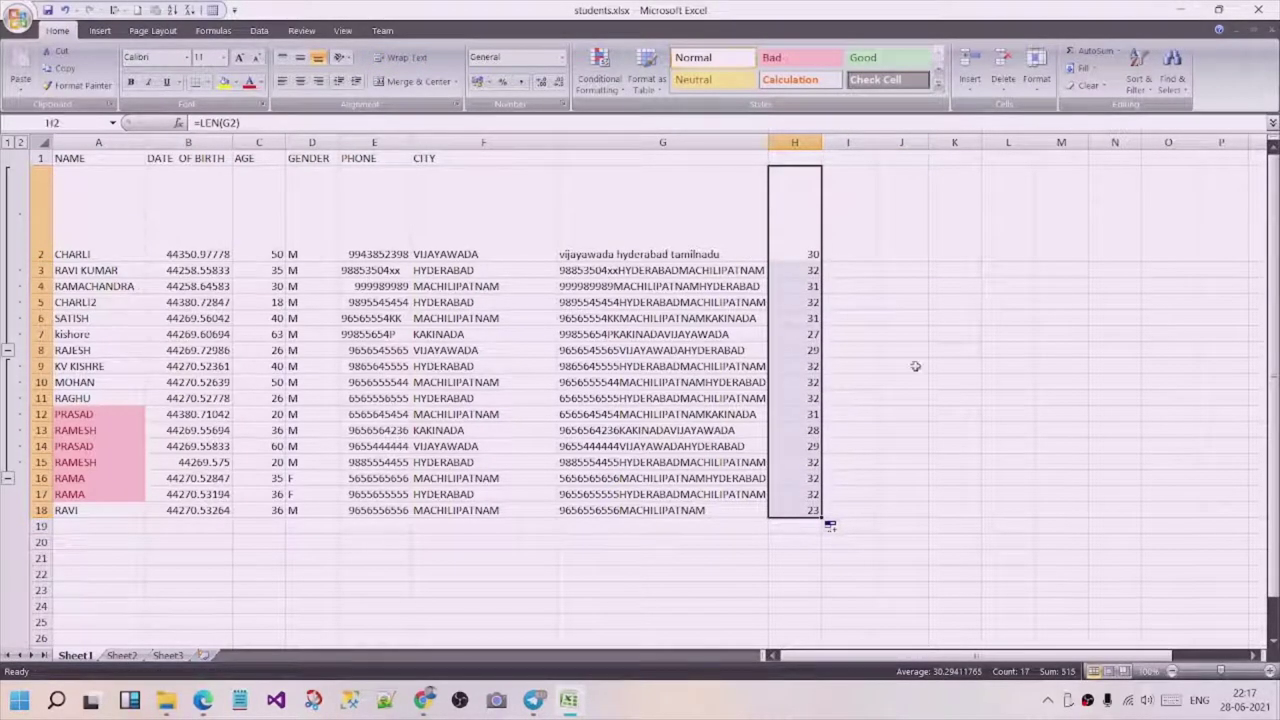
click(838, 254)
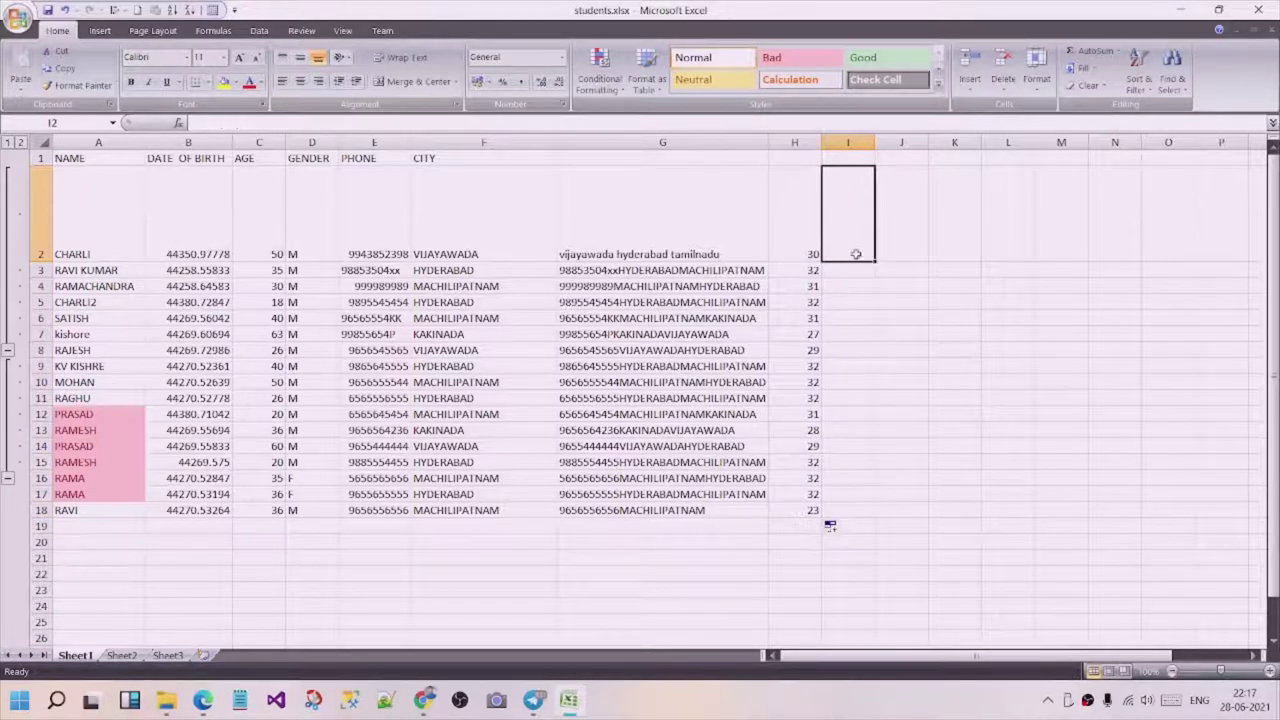
- Enter =LEFT(G2,15) in I2, widen column I, and fill it down to I18
text(=)
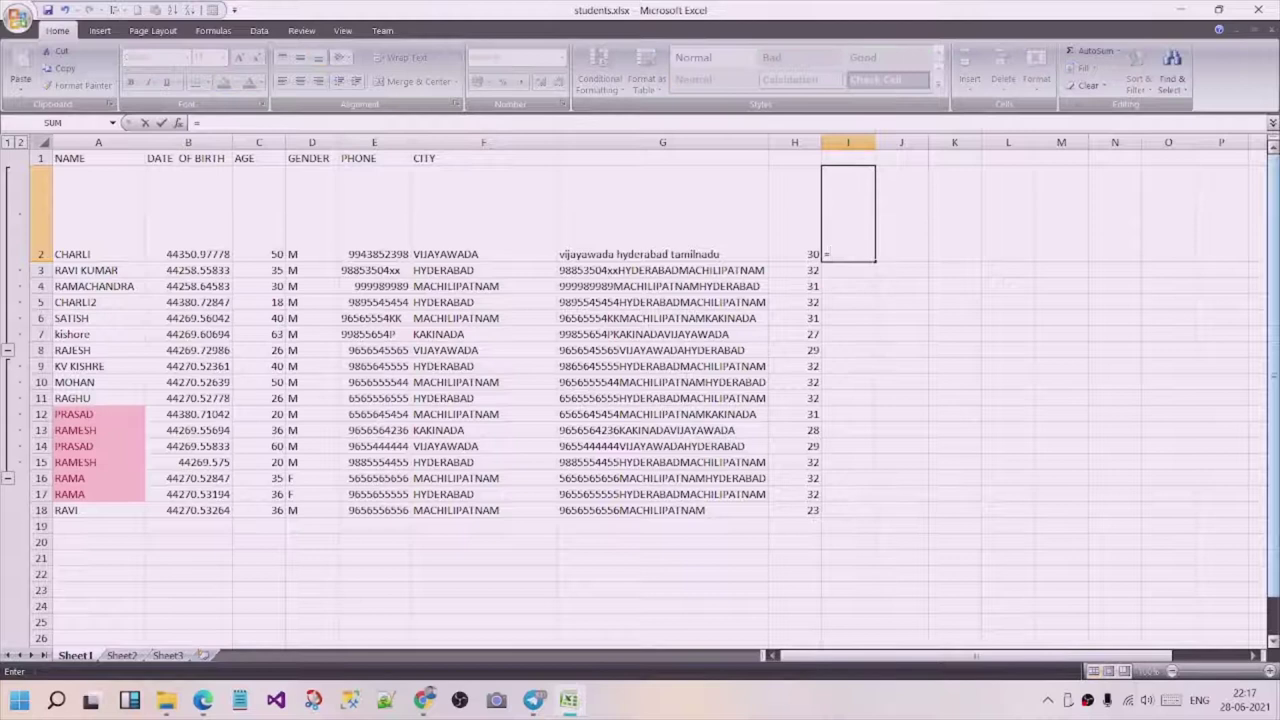
text(left)
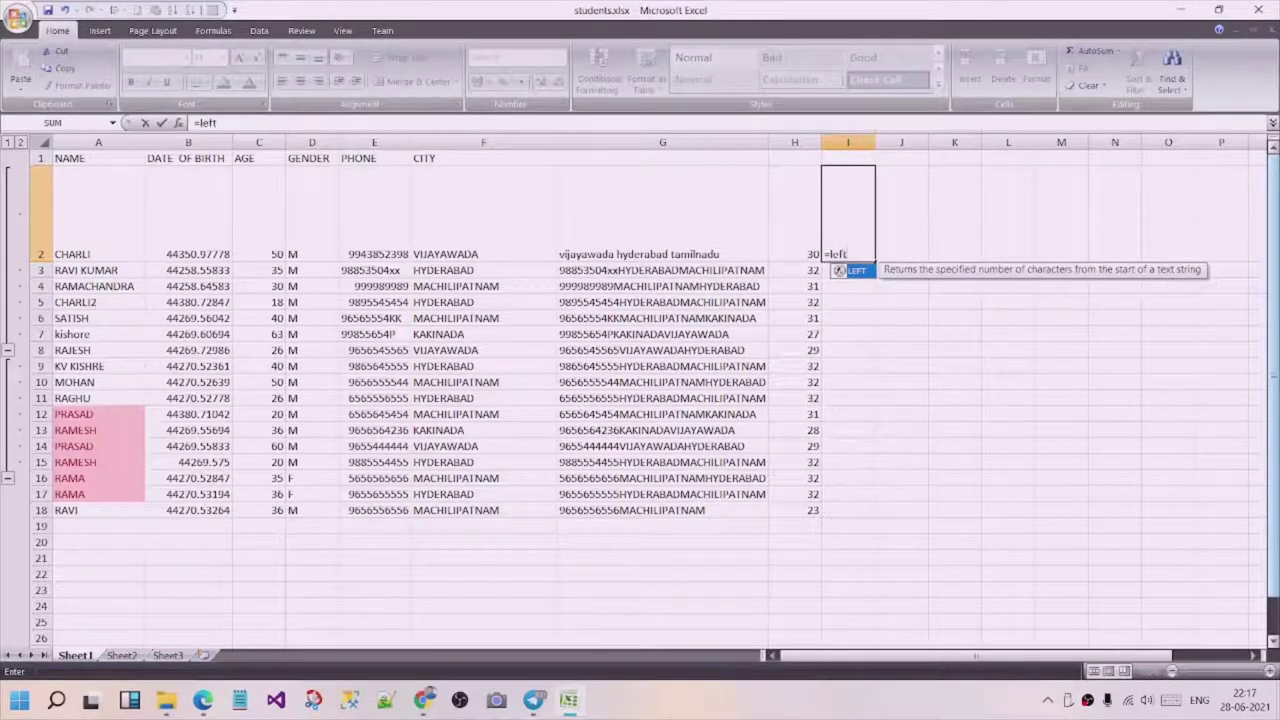
text(()
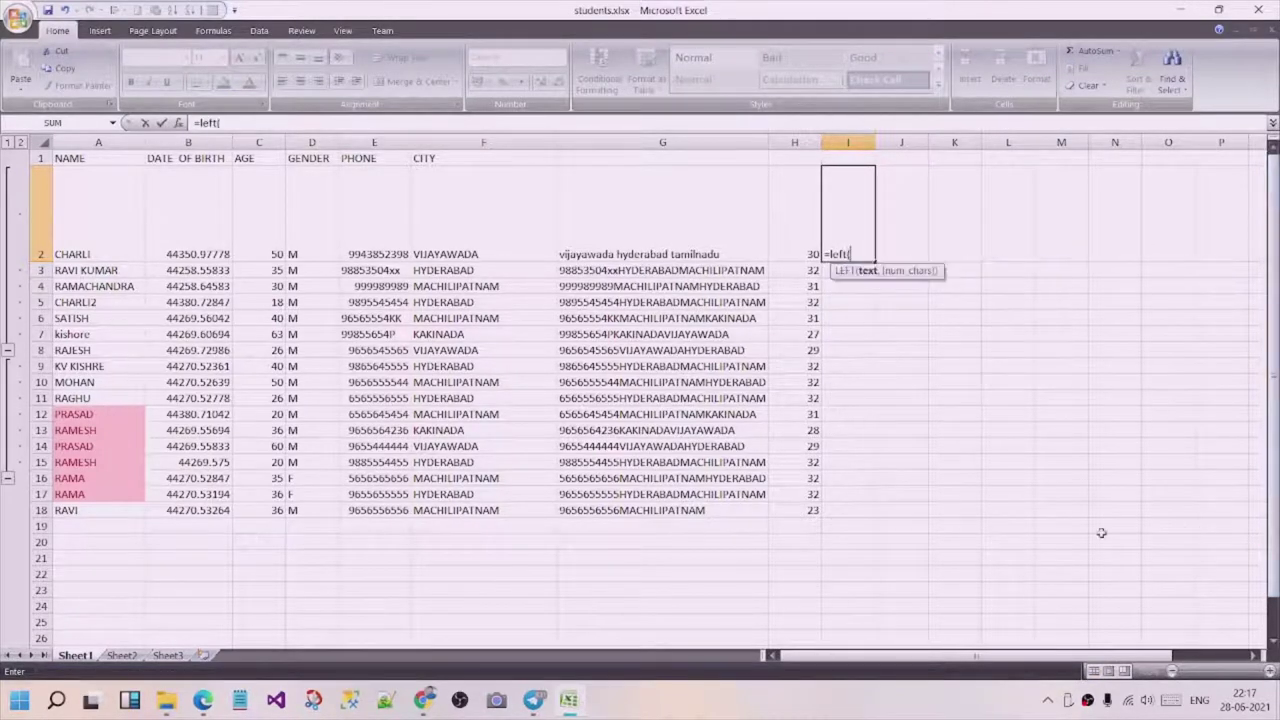
click(618, 243)
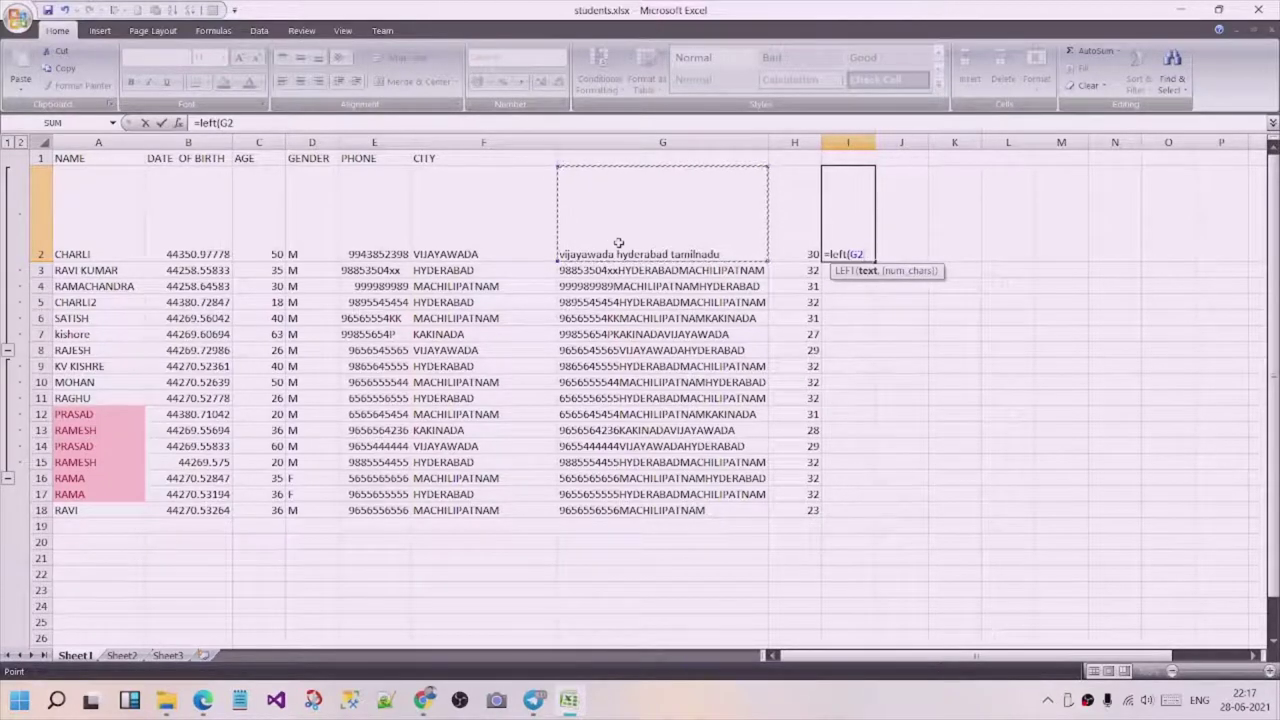
text(,)
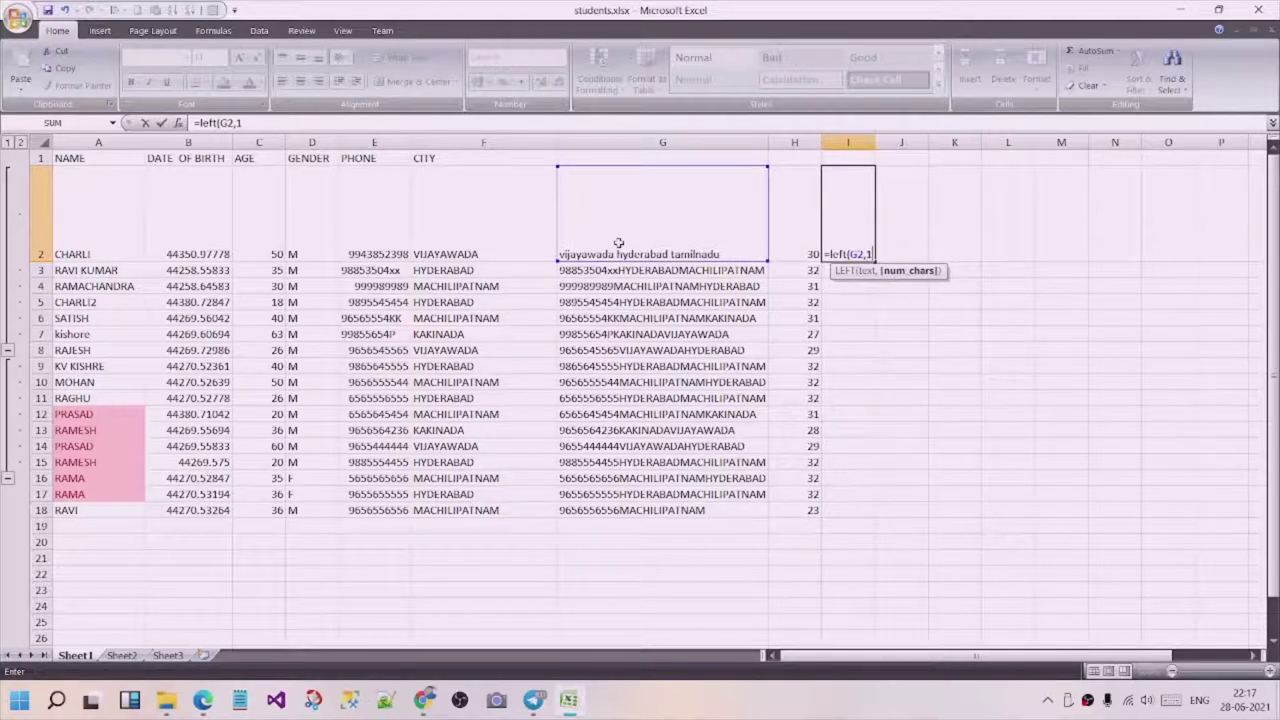
text(15)
key(Return)
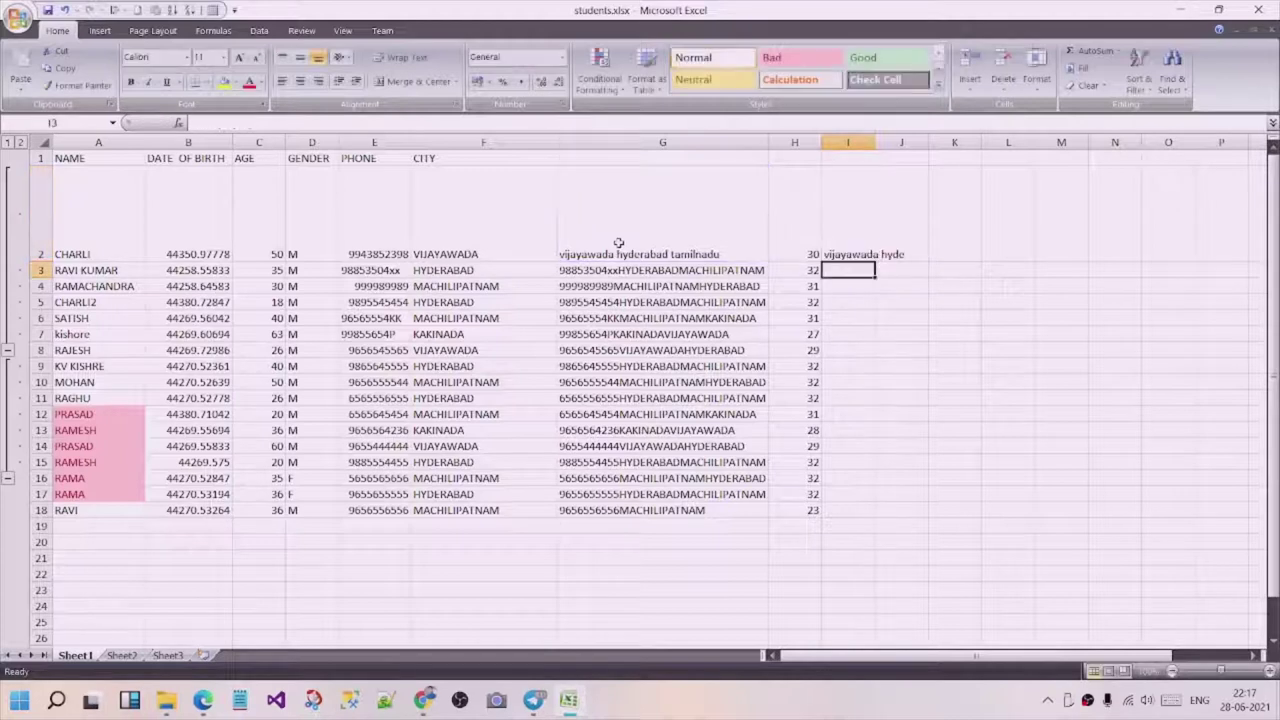
click(866, 248)
drag(875, 142, 928, 142)
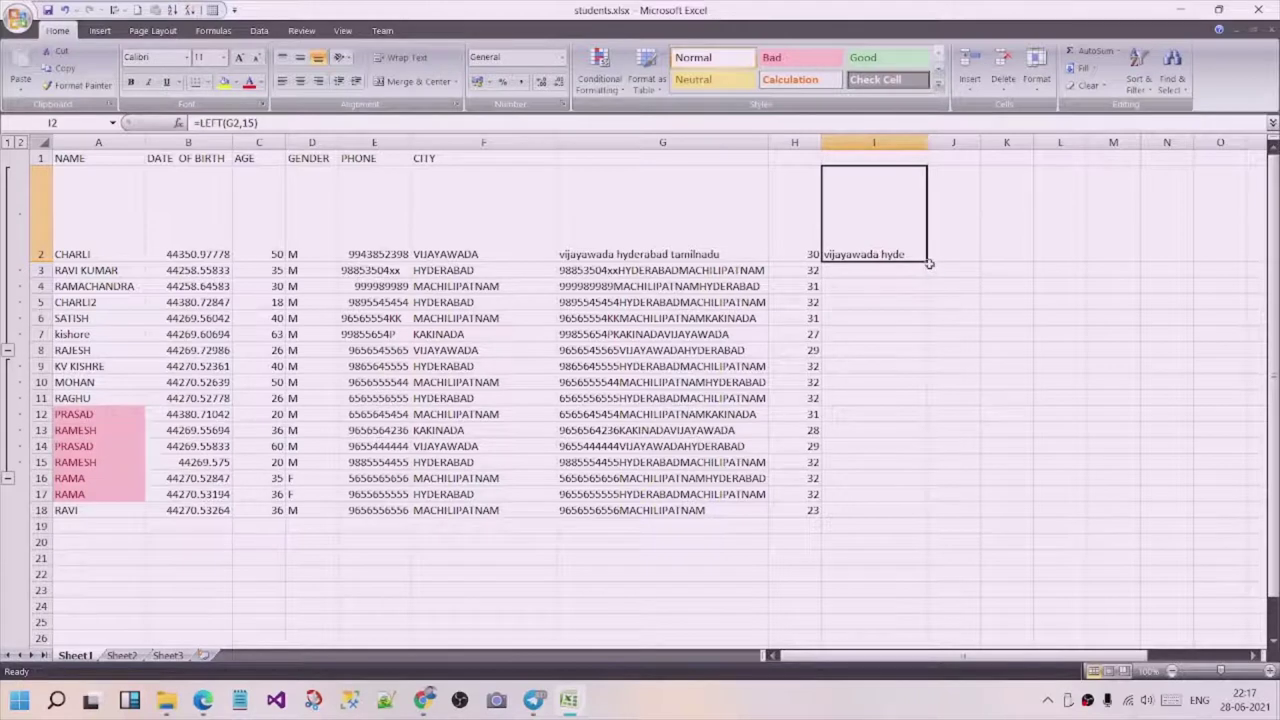
drag(929, 263, 891, 514)
click(980, 380)
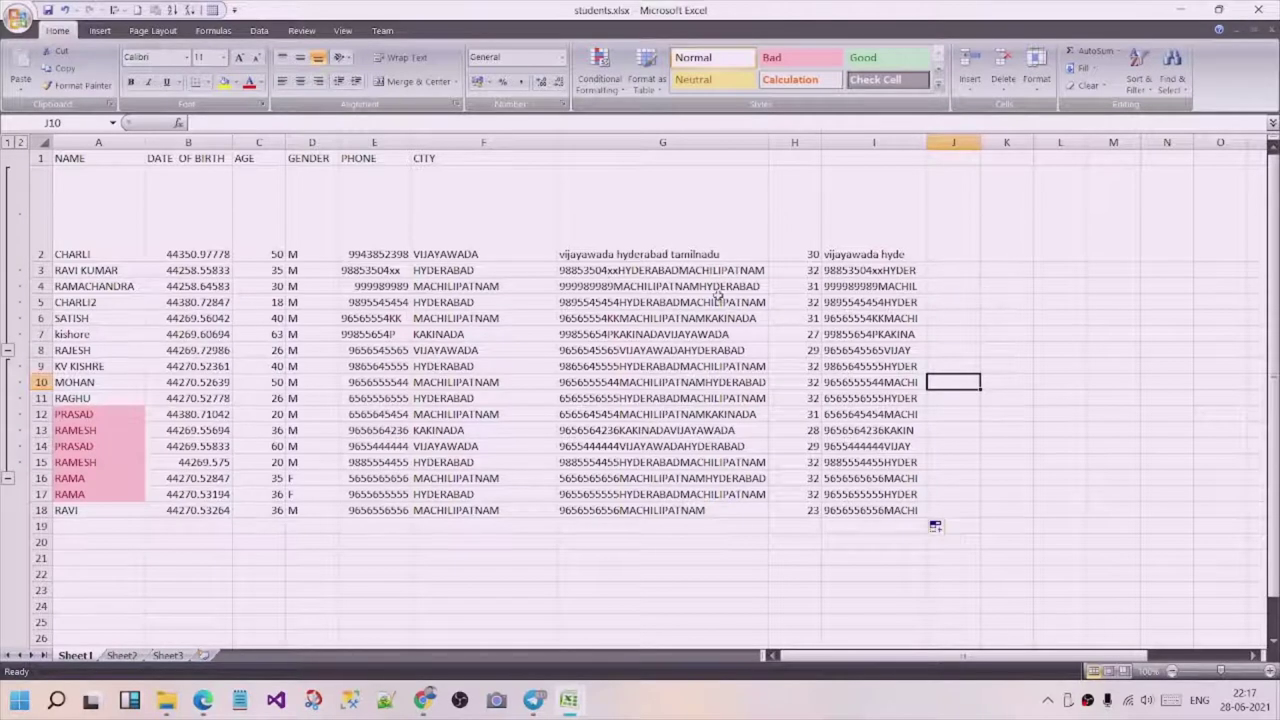
- Change I2 to =LEFT(G2,10) and refill it down to I18
click(855, 256)
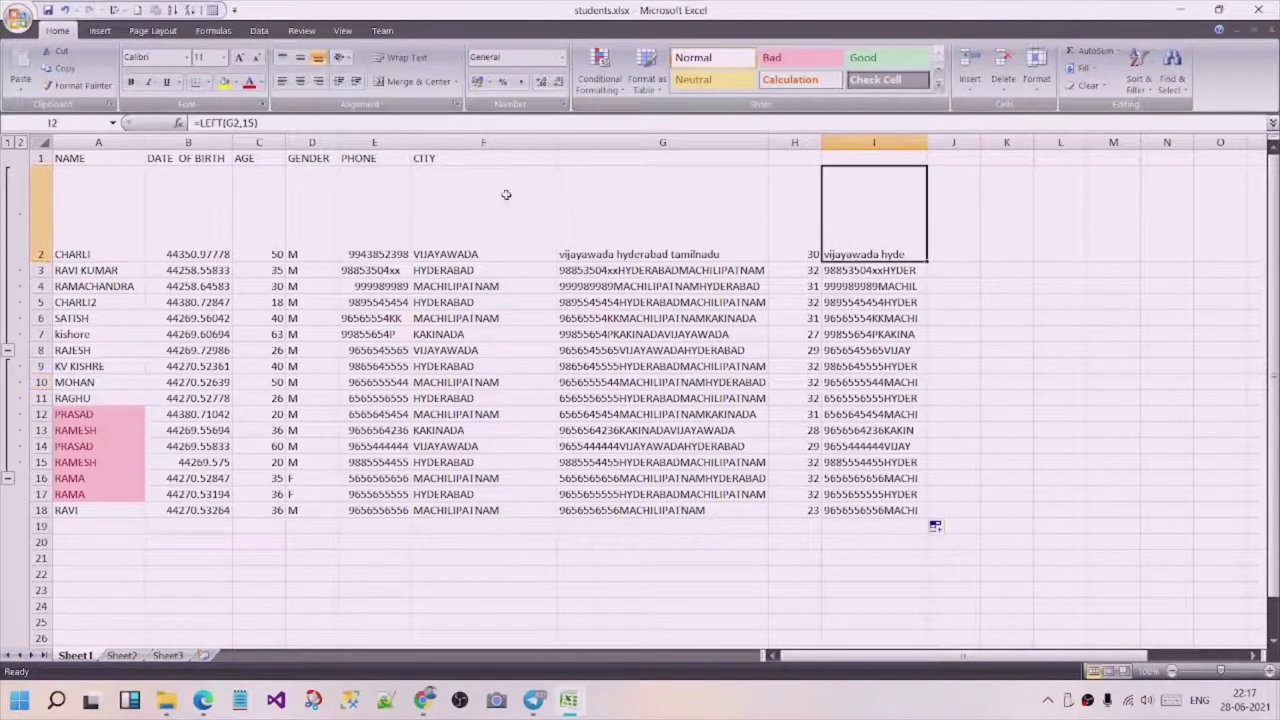
click(248, 122)
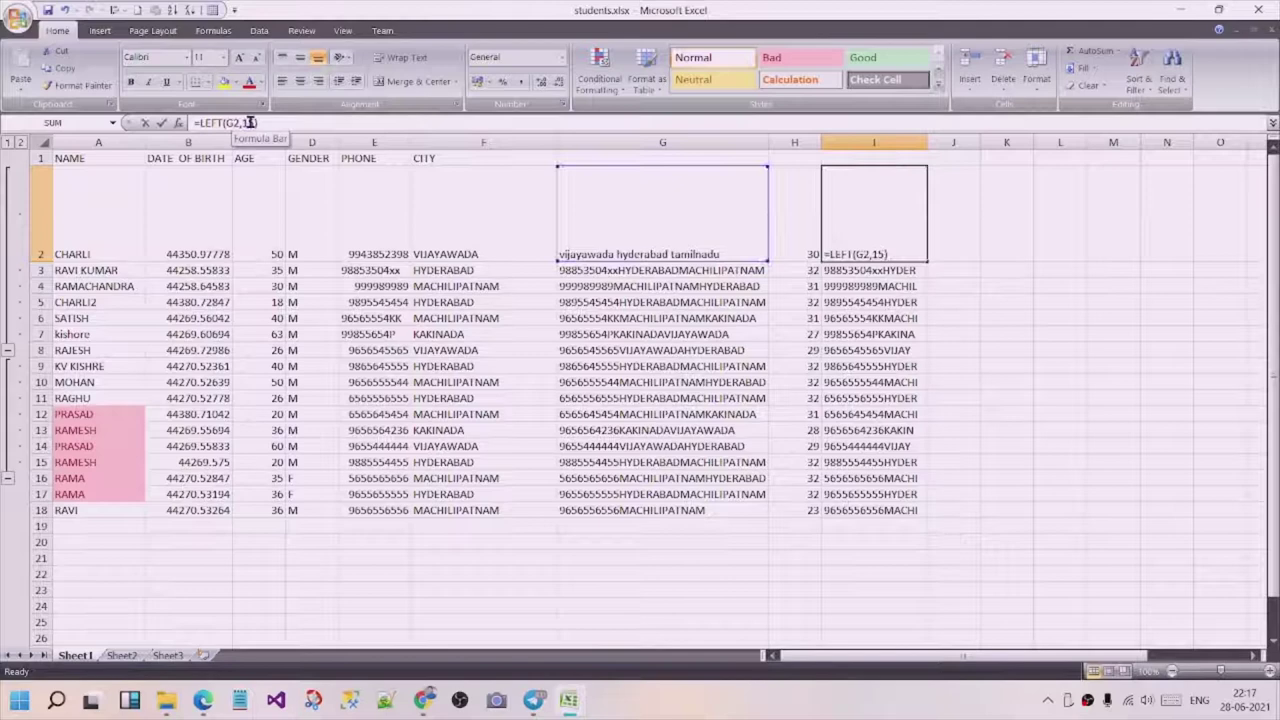
key(BackSpace)
text(0)
key(Return)
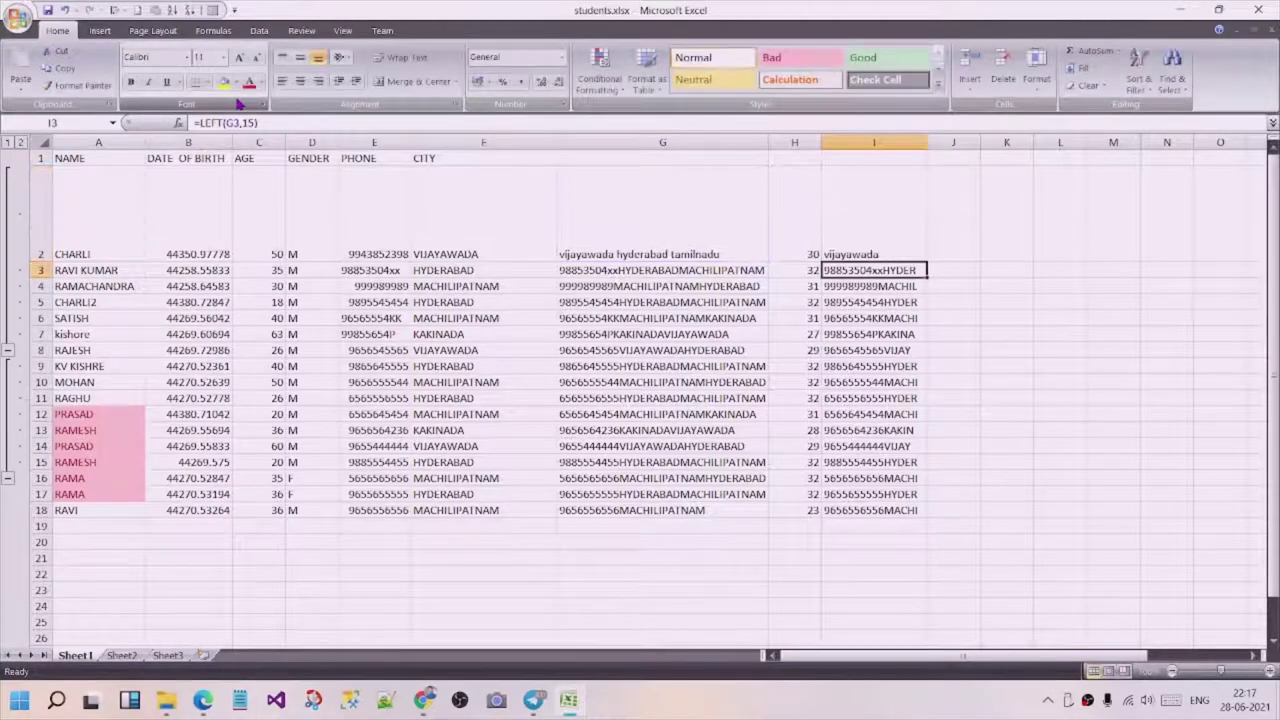
click(924, 257)
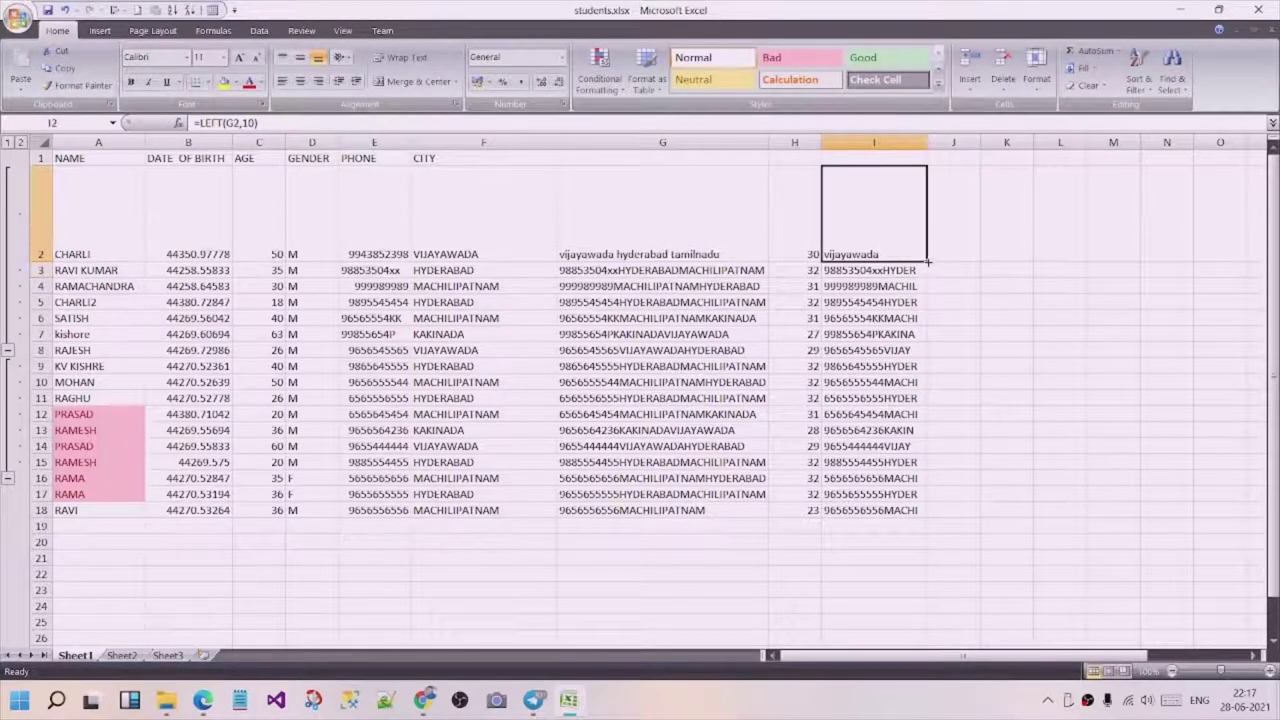
drag(927, 262, 910, 516)
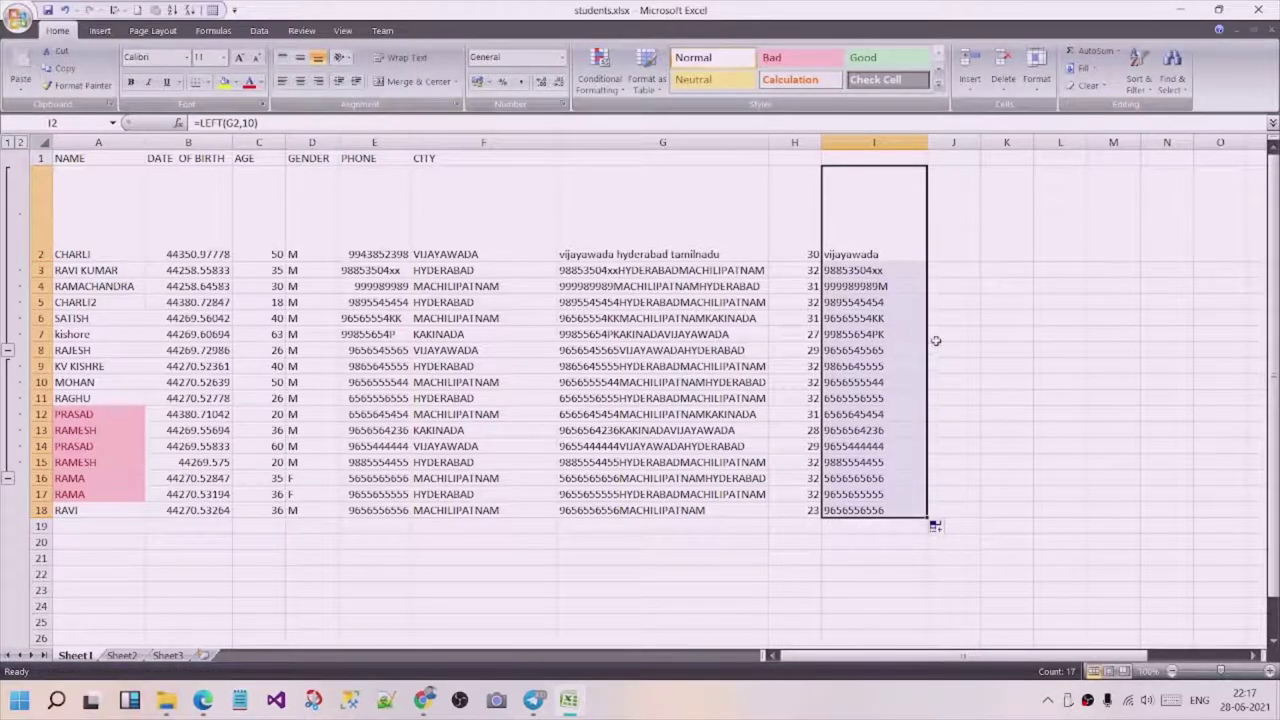
click(965, 320)
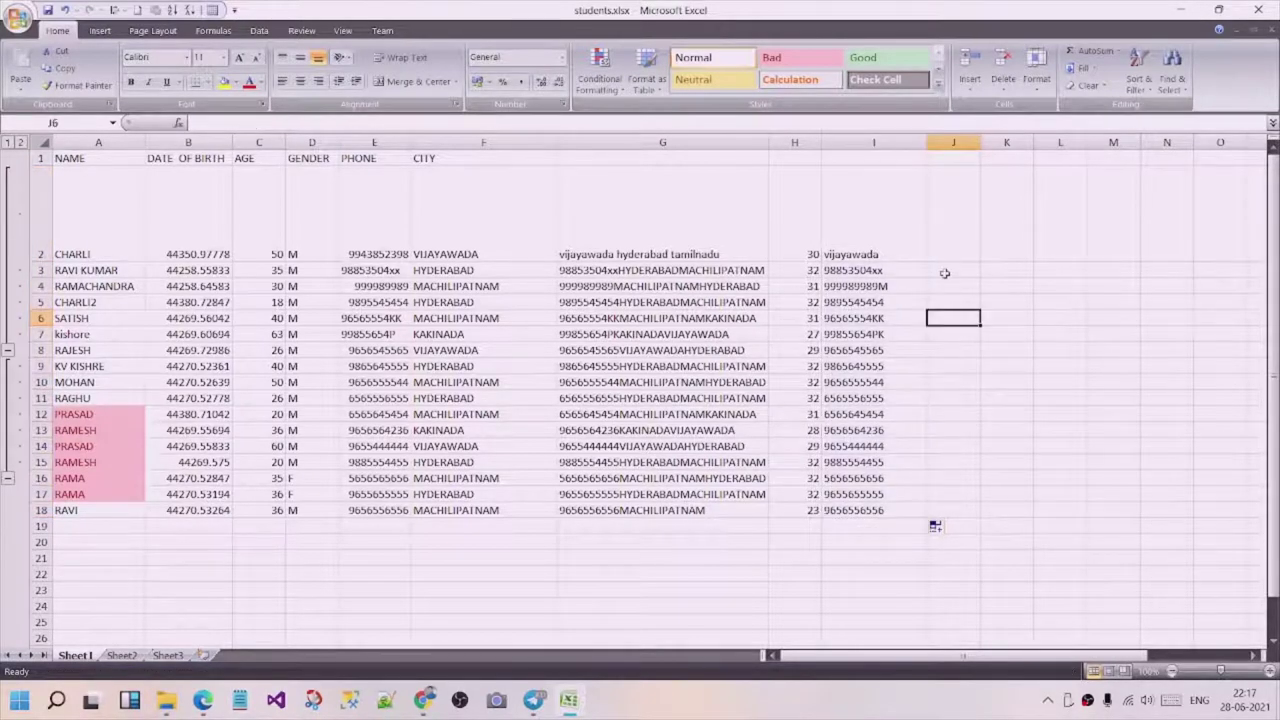
click(951, 248)
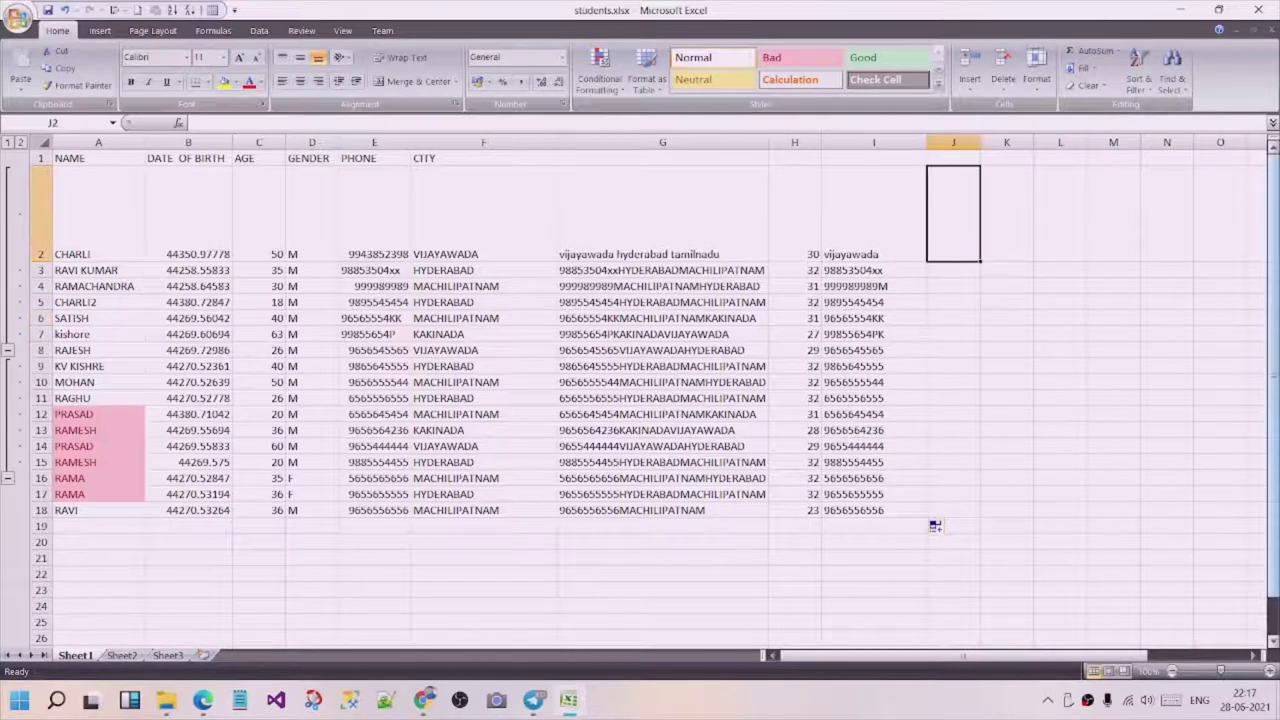
- Enter =RIGHT(G2,5) in J2 and fill it down to J18
text(=)
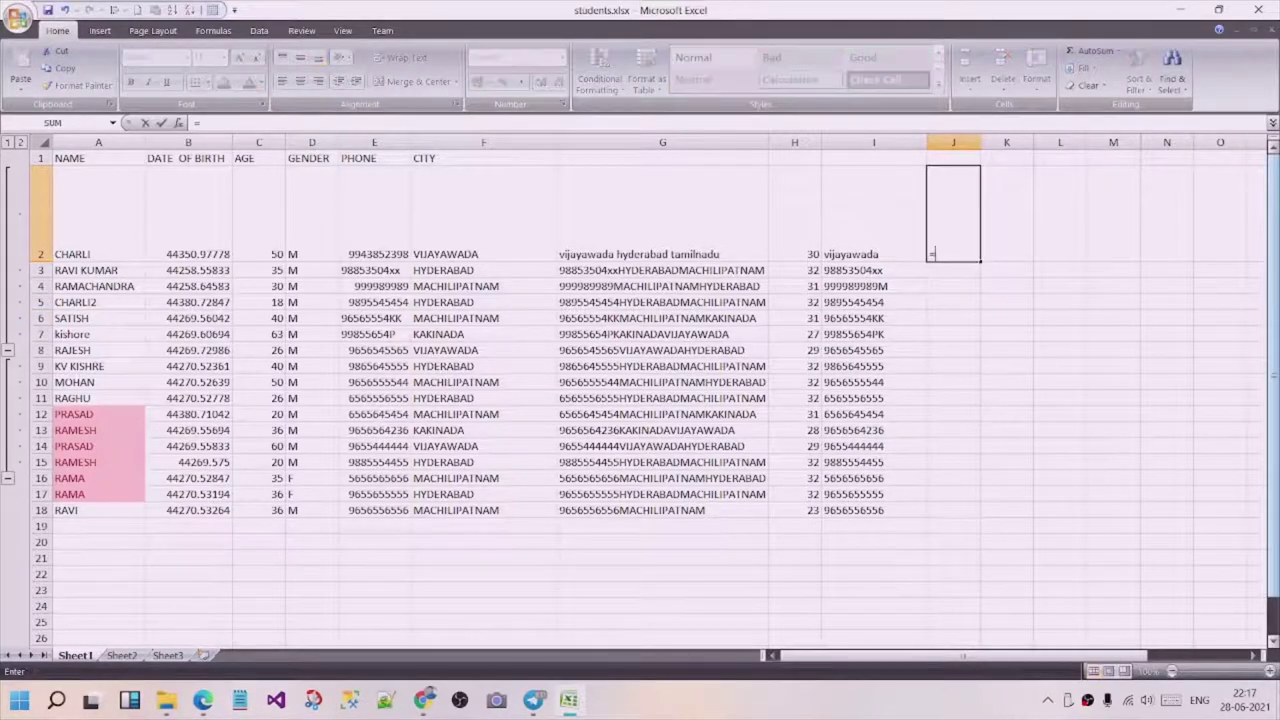
text(righ)
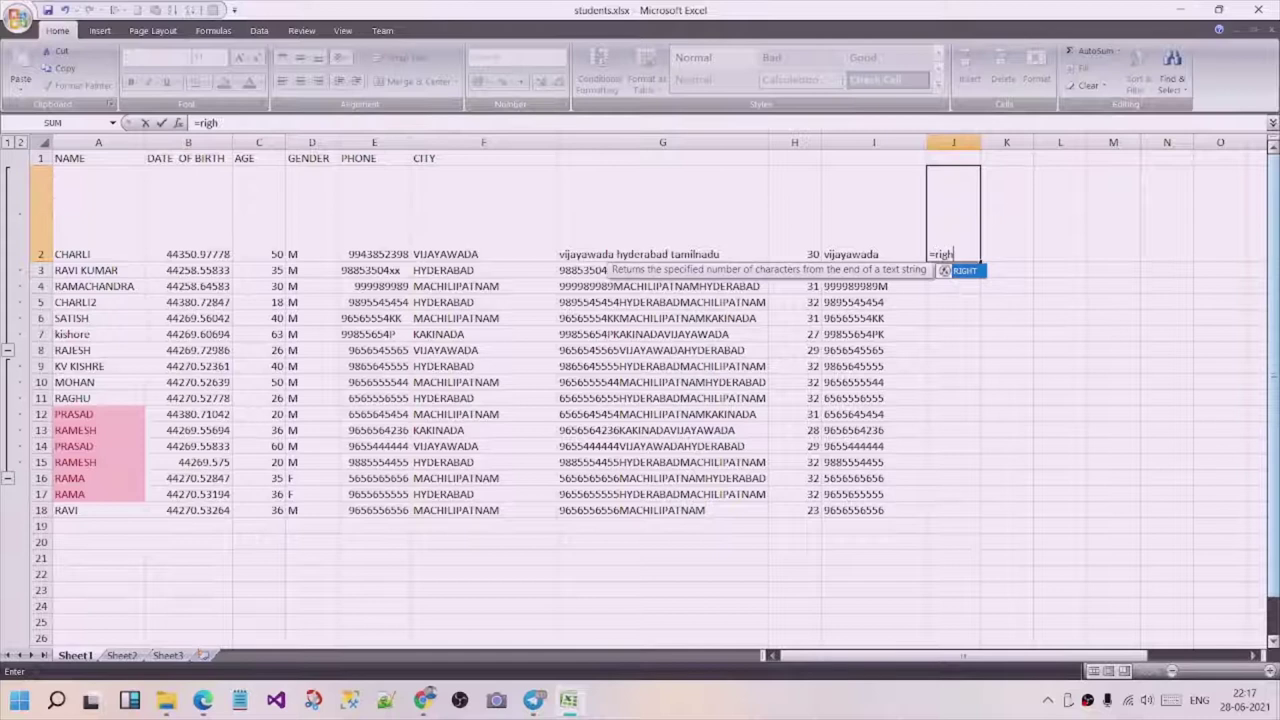
text(t()
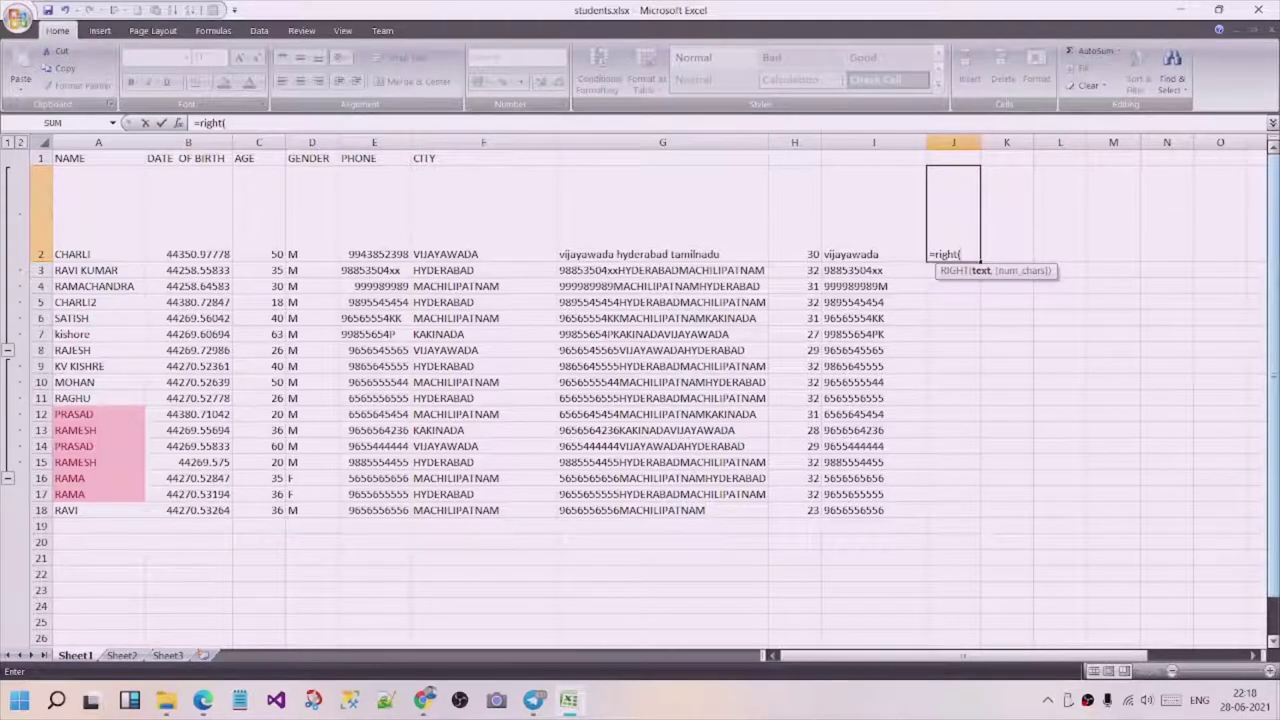
click(658, 256)
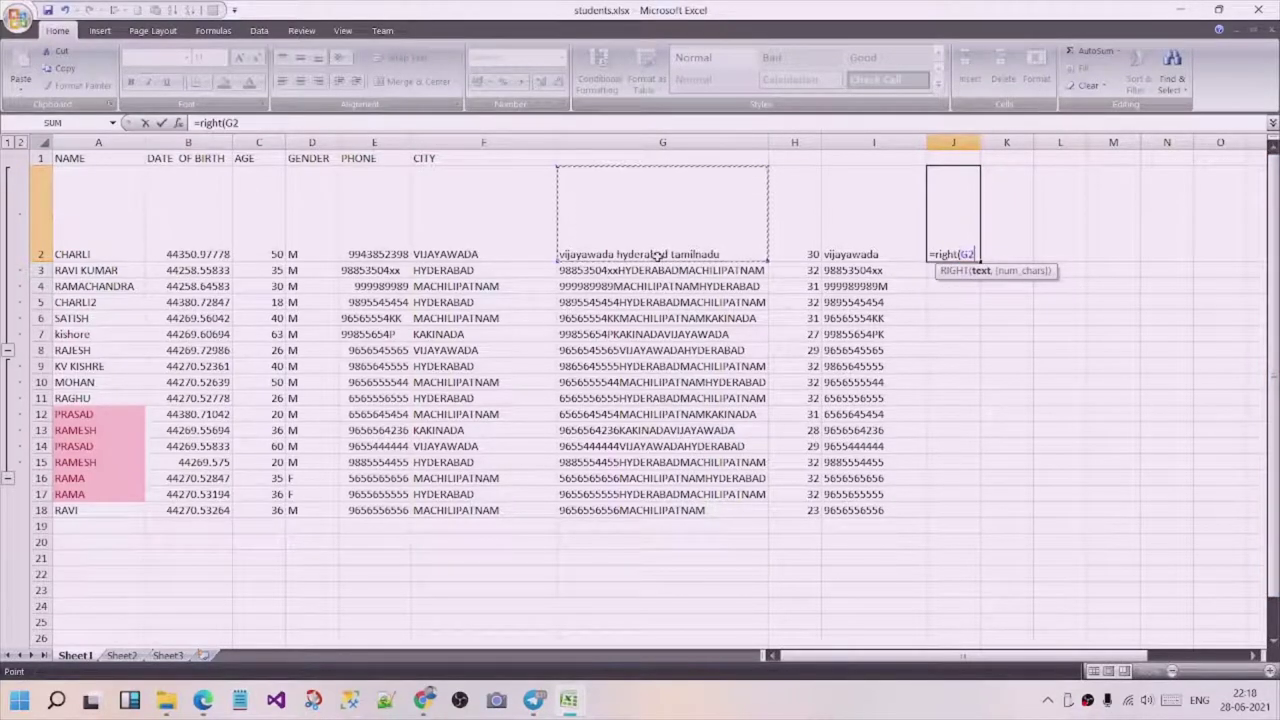
text(,)
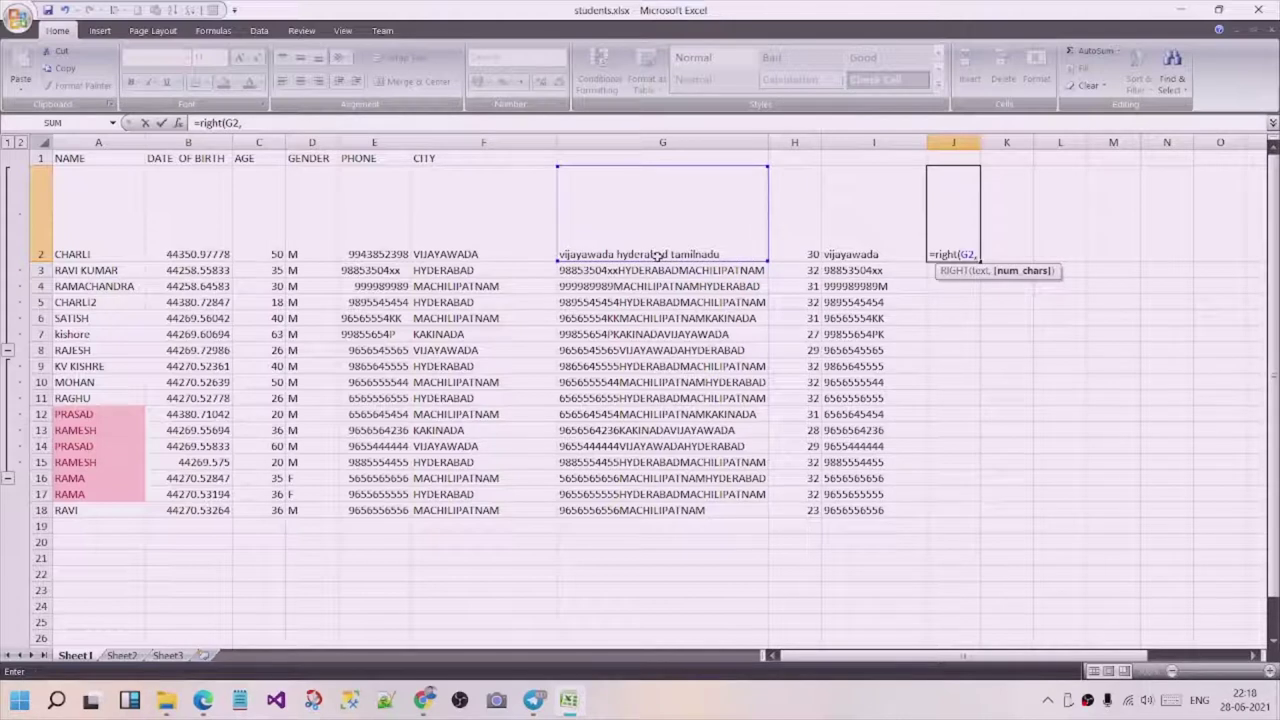
text(5)
key(ctrl+Return)
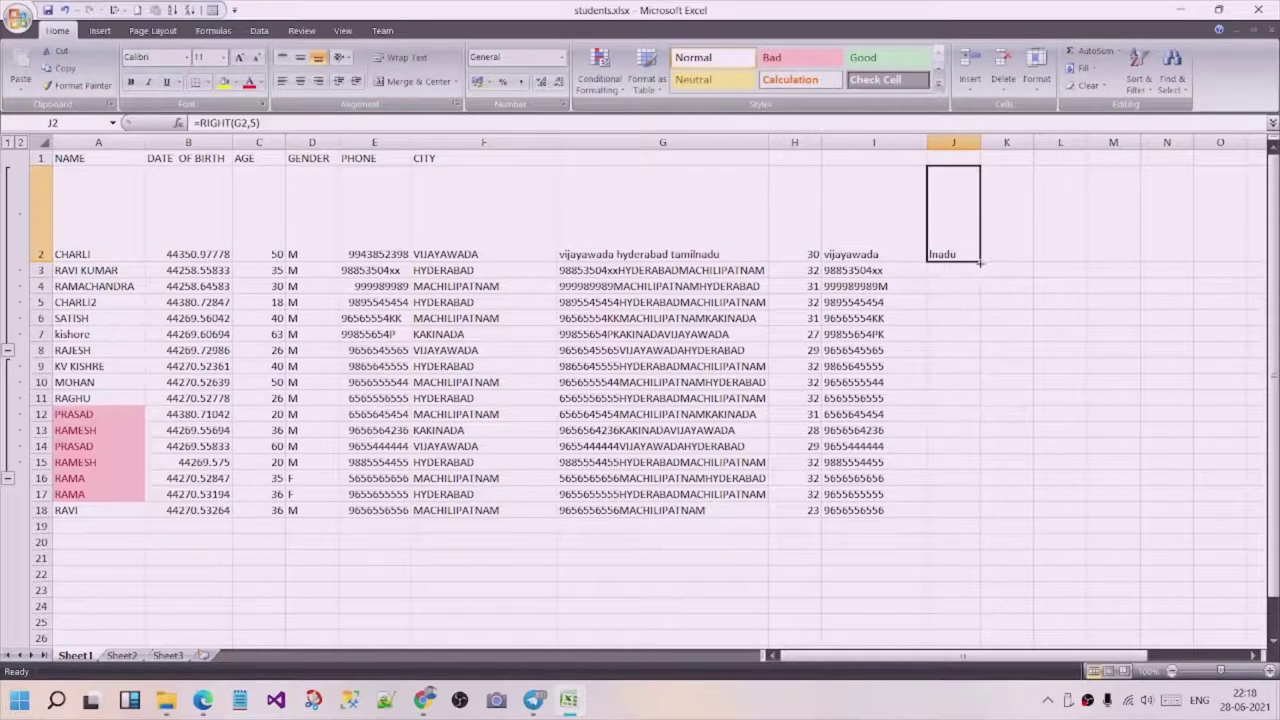
drag(980, 262, 956, 518)
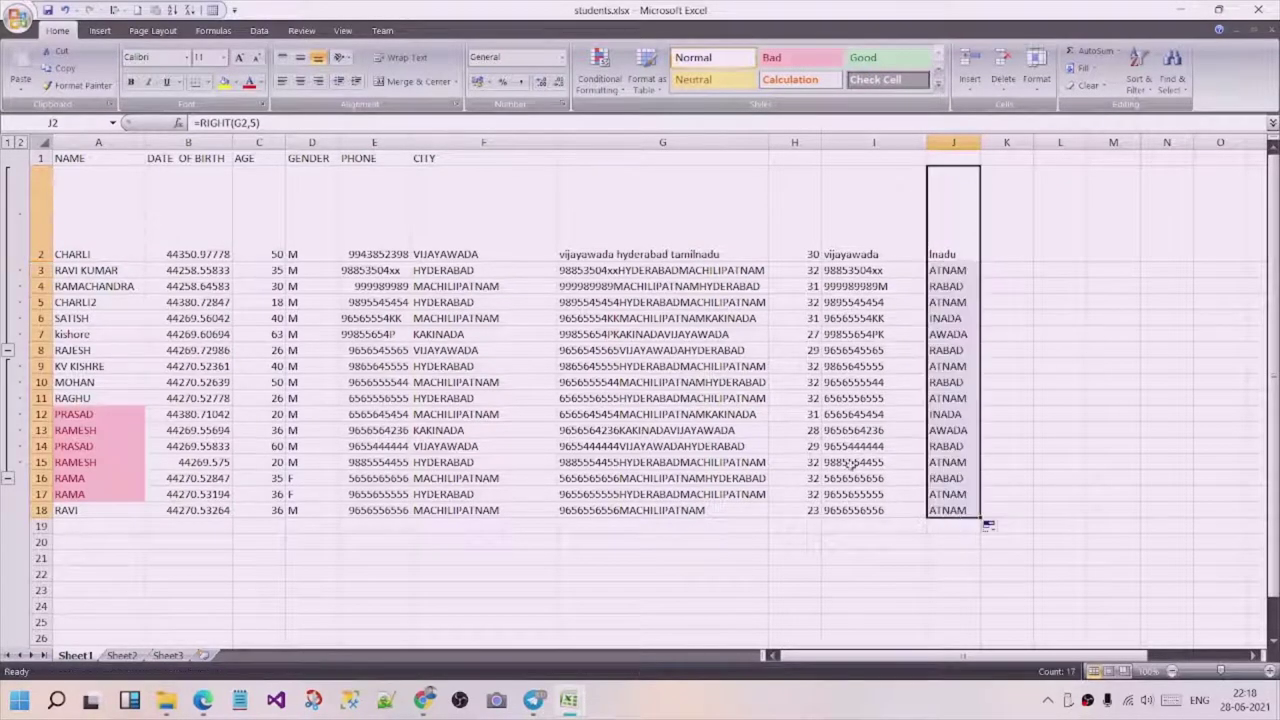
click(1062, 362)
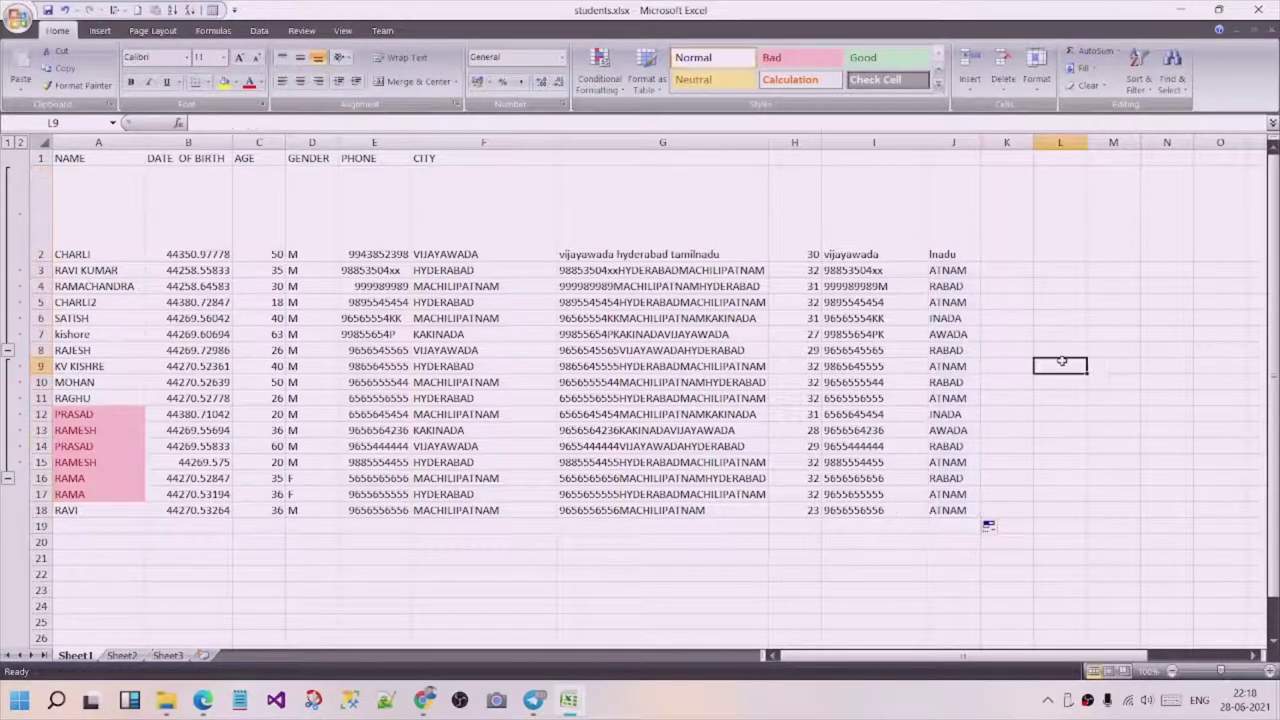
- Check the LEFT and RIGHT formulas in I3 and J3 and the joined text in G4
click(815, 268)
click(870, 271)
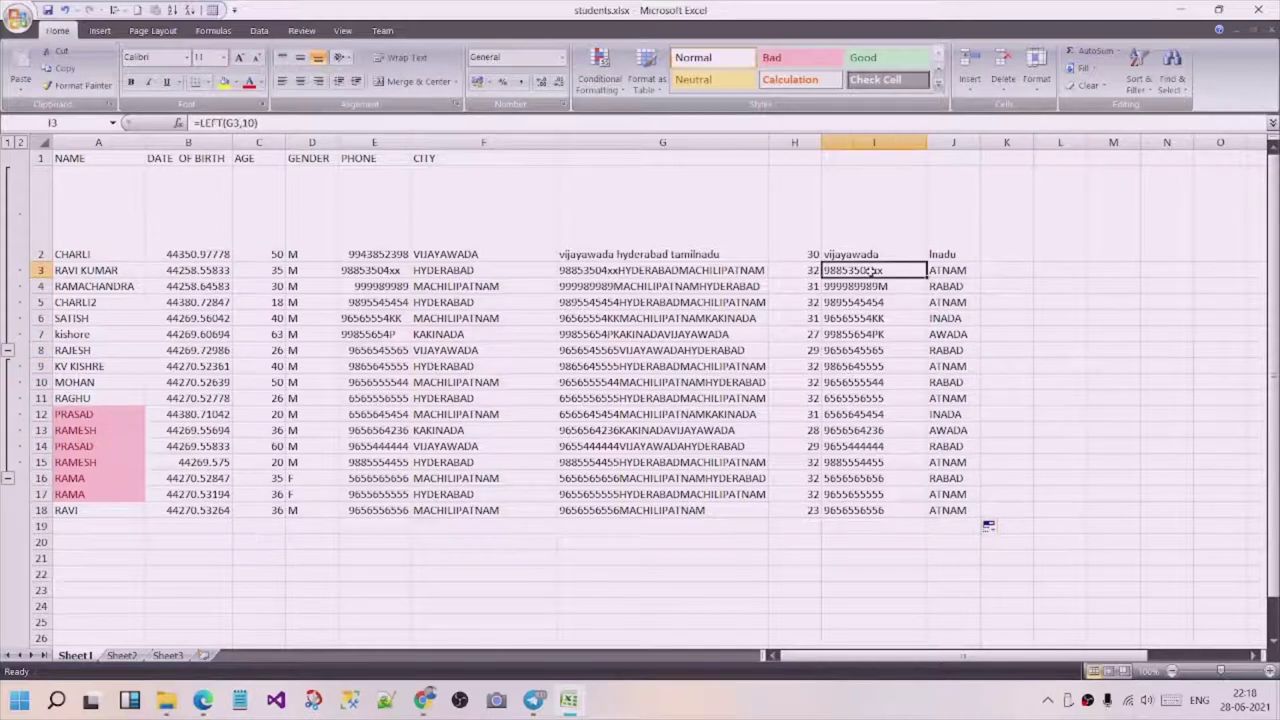
click(952, 274)
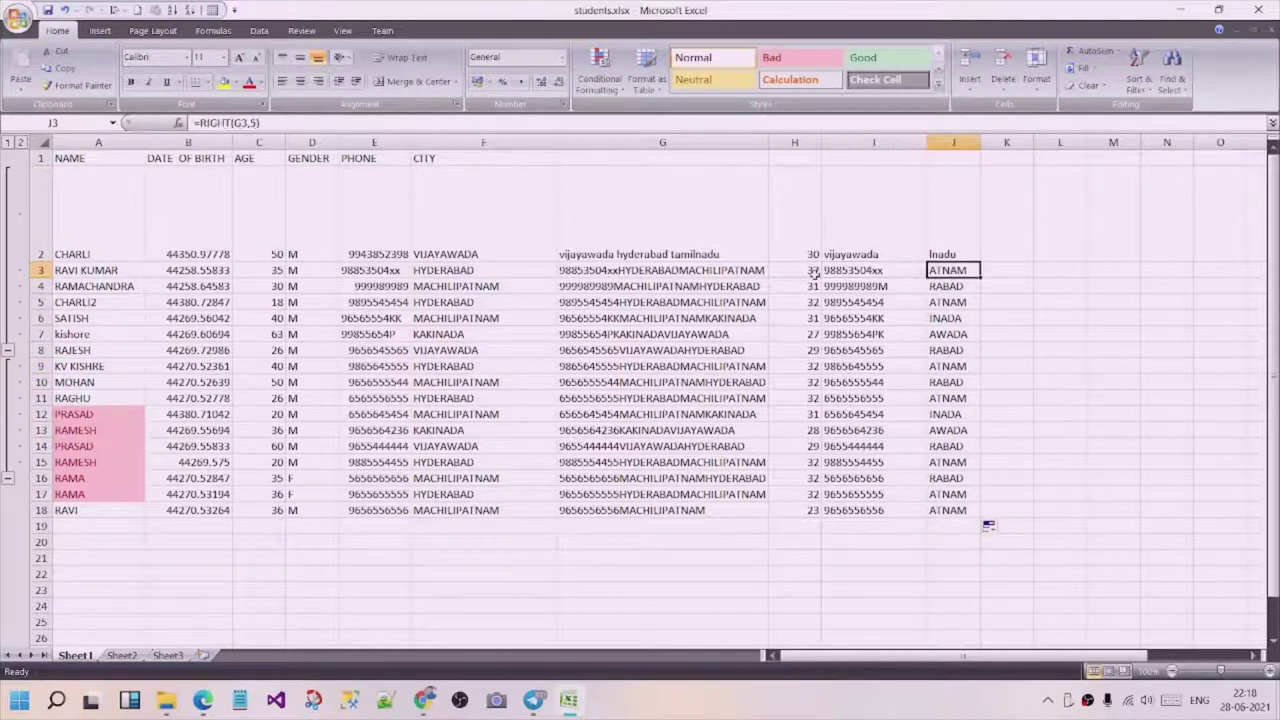
click(870, 270)
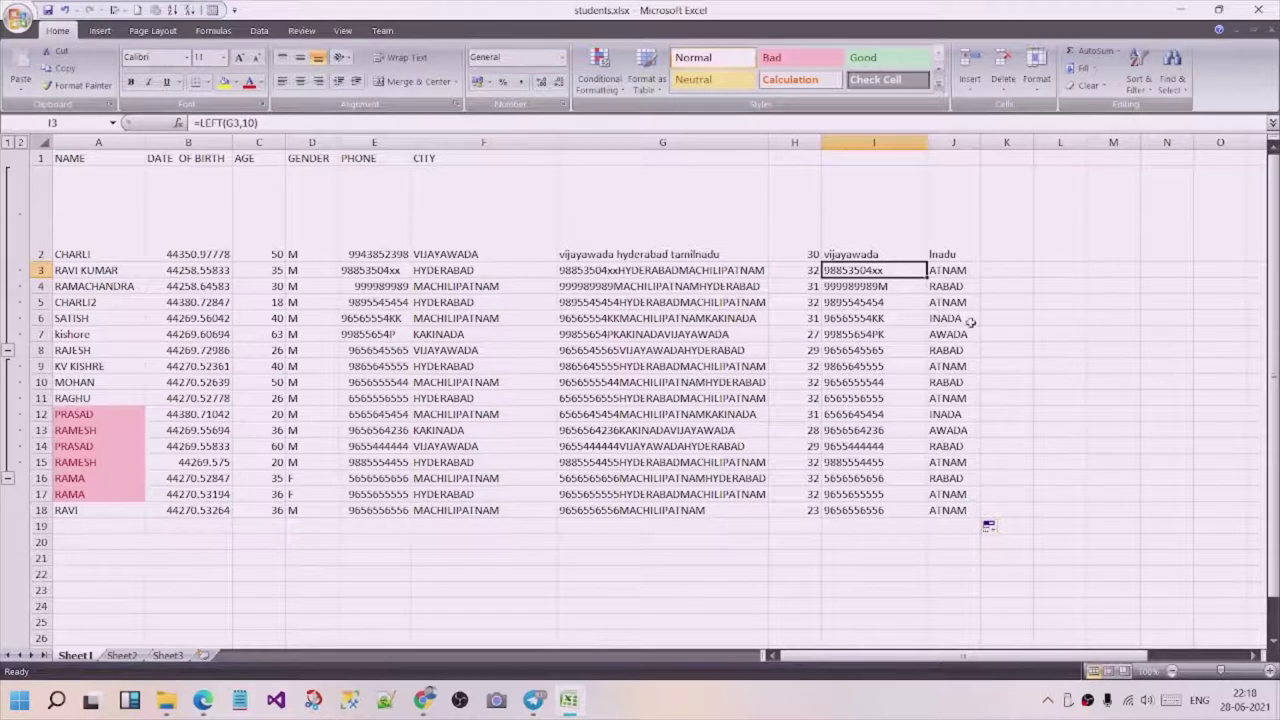
click(1052, 336)
click(1015, 270)
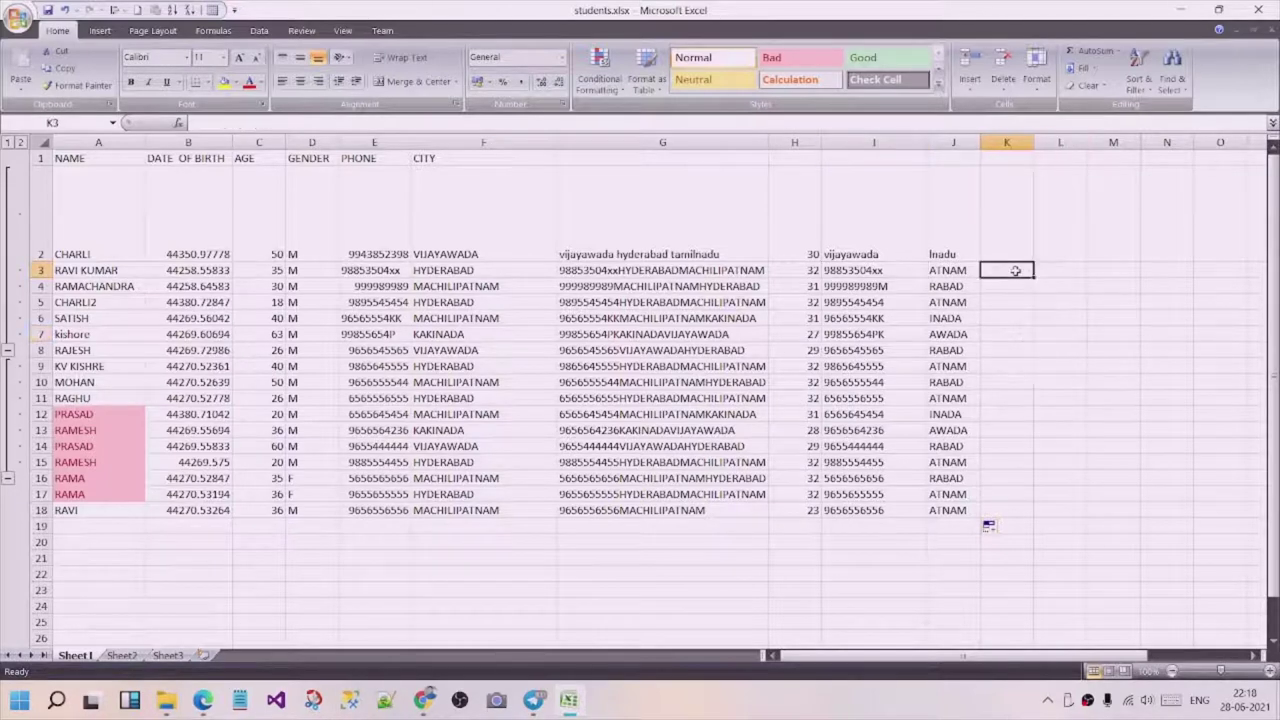
click(590, 287)
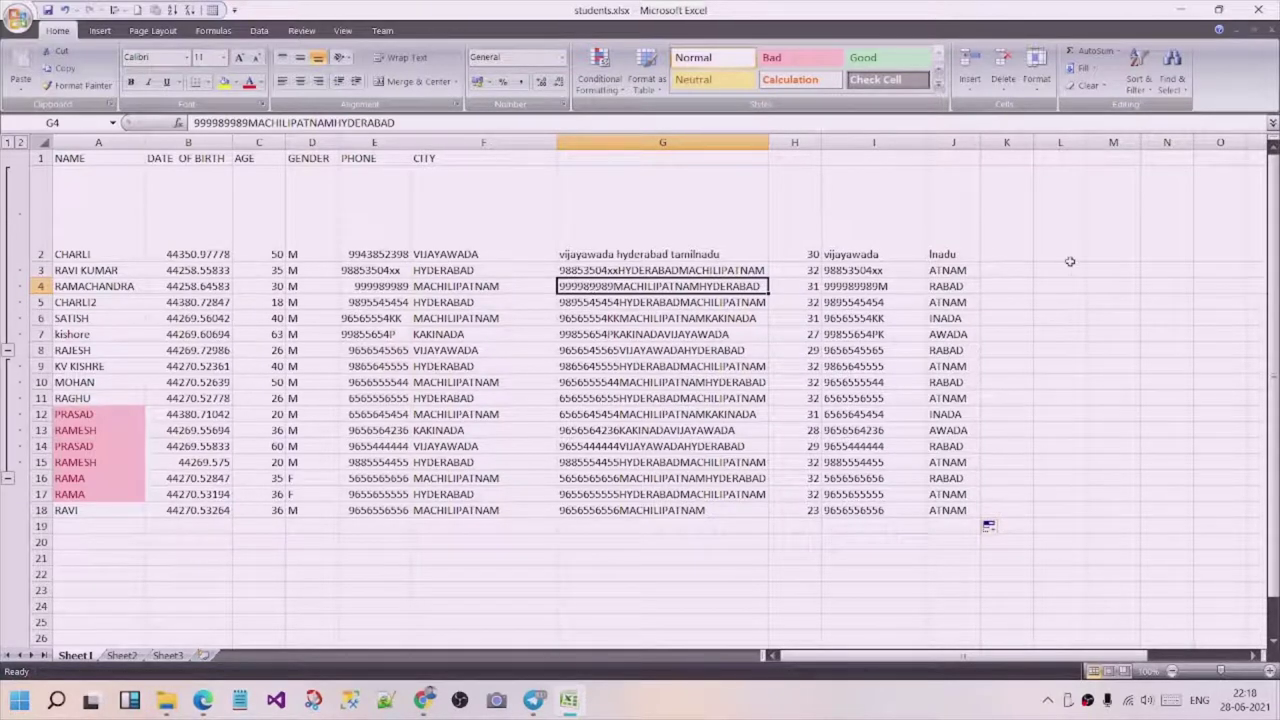
click(997, 258)
text(=)
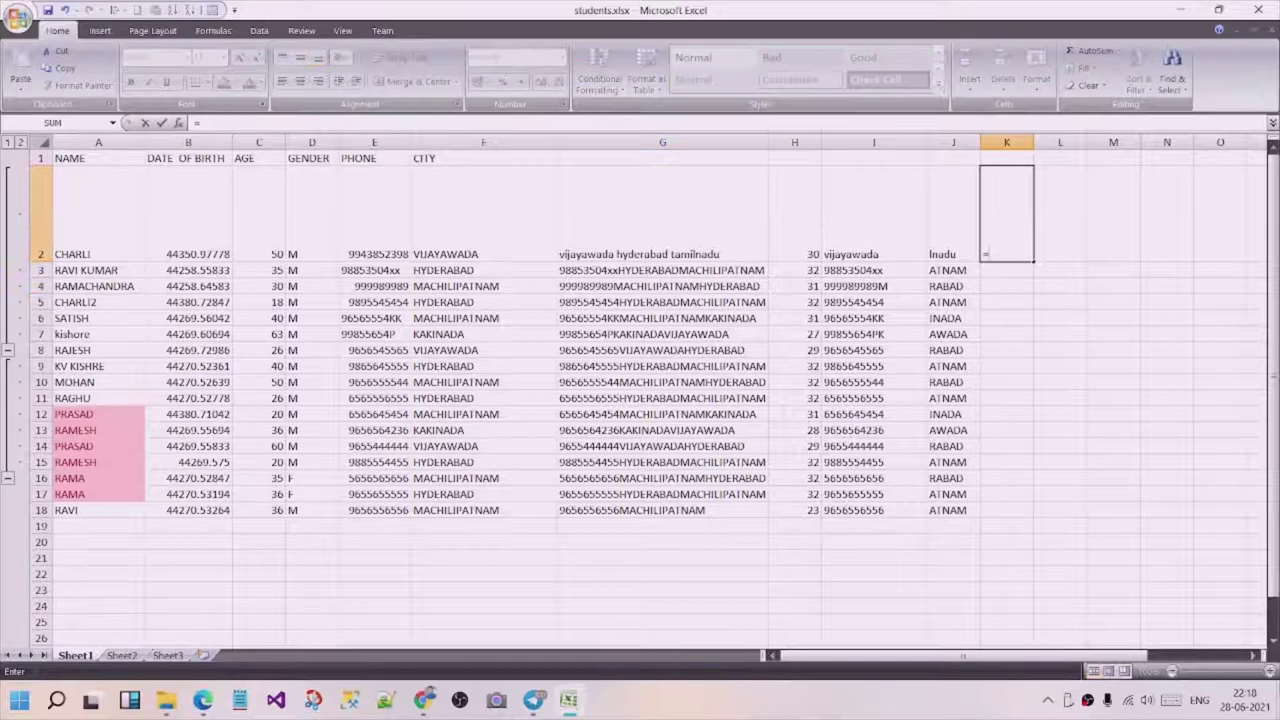
text(sub)
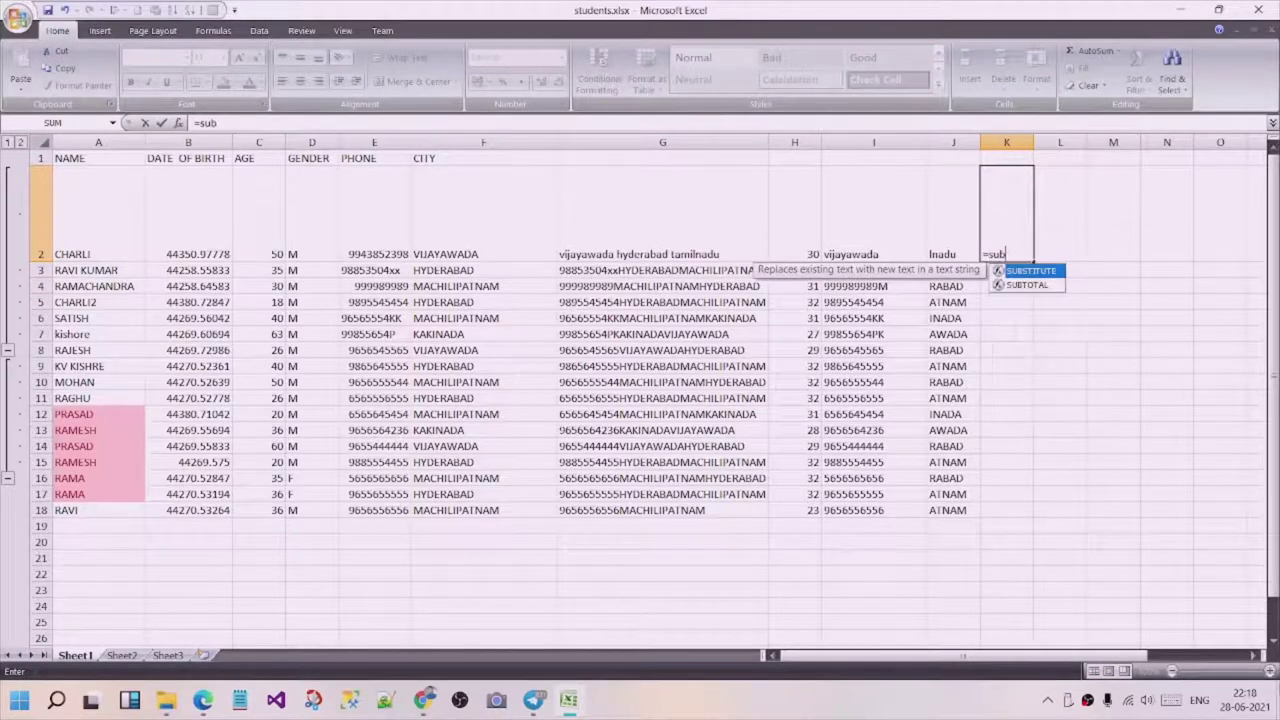
text(stri)
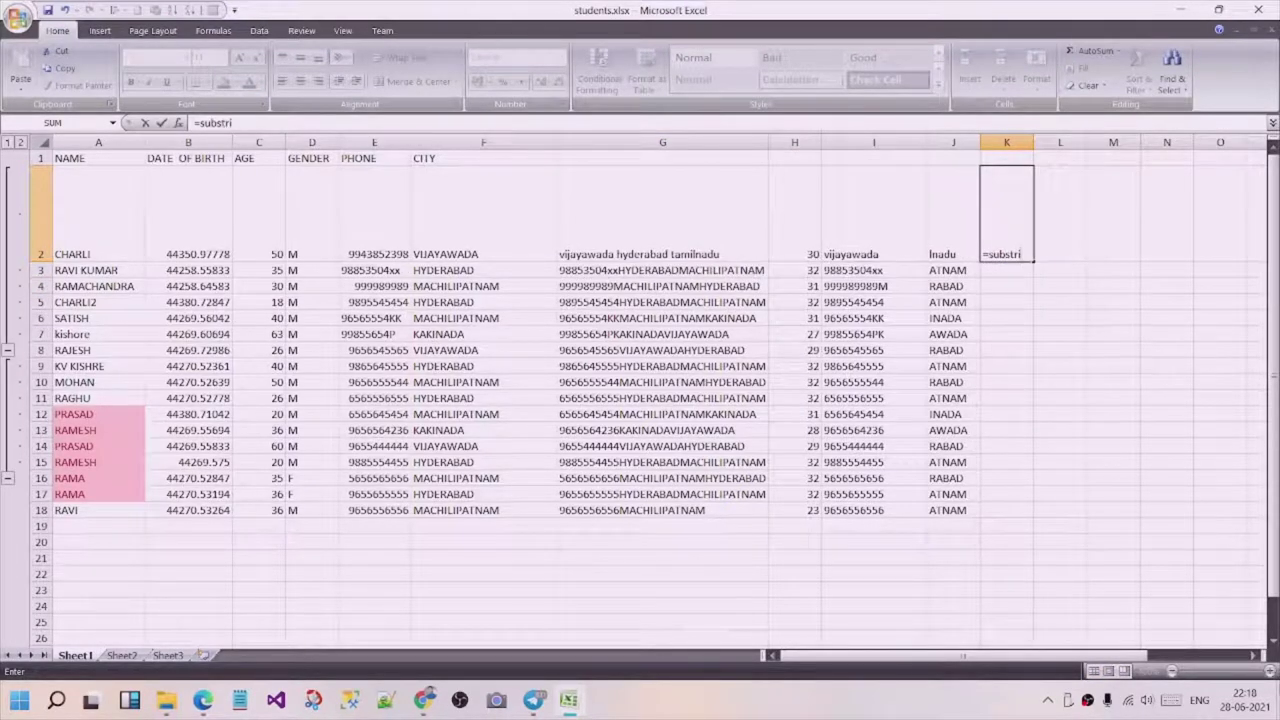
text(ng)
key(BackSpace)
key(BackSpace)
key(BackSpace)
key(BackSpace)
key(BackSpace)
key(BackSpace)
key(BackSpace)
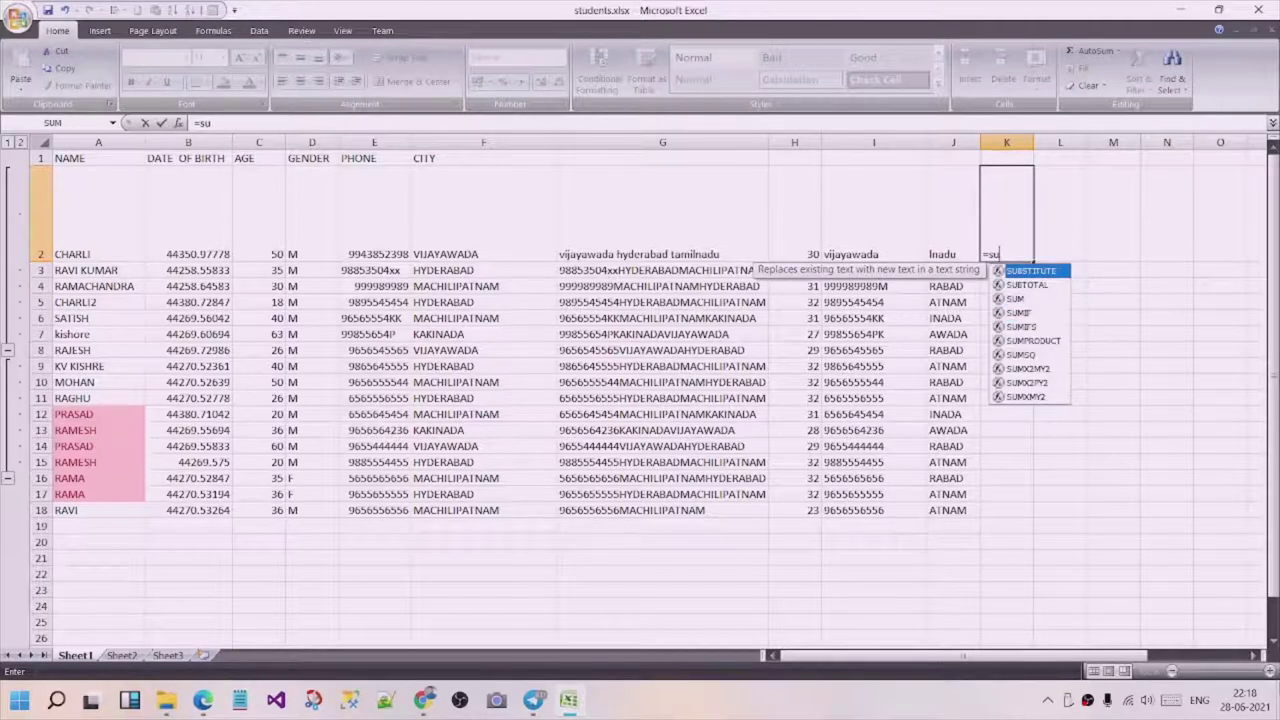
key(BackSpace)
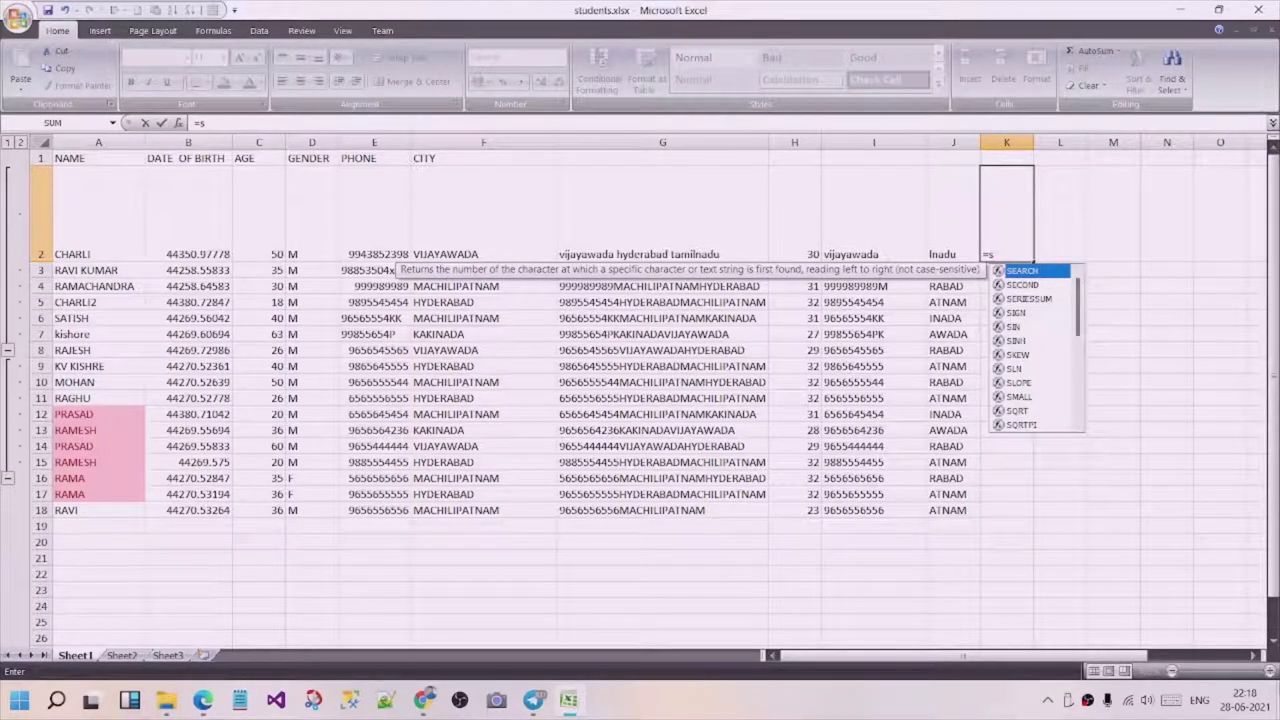
drag(1077, 314, 1066, 416)
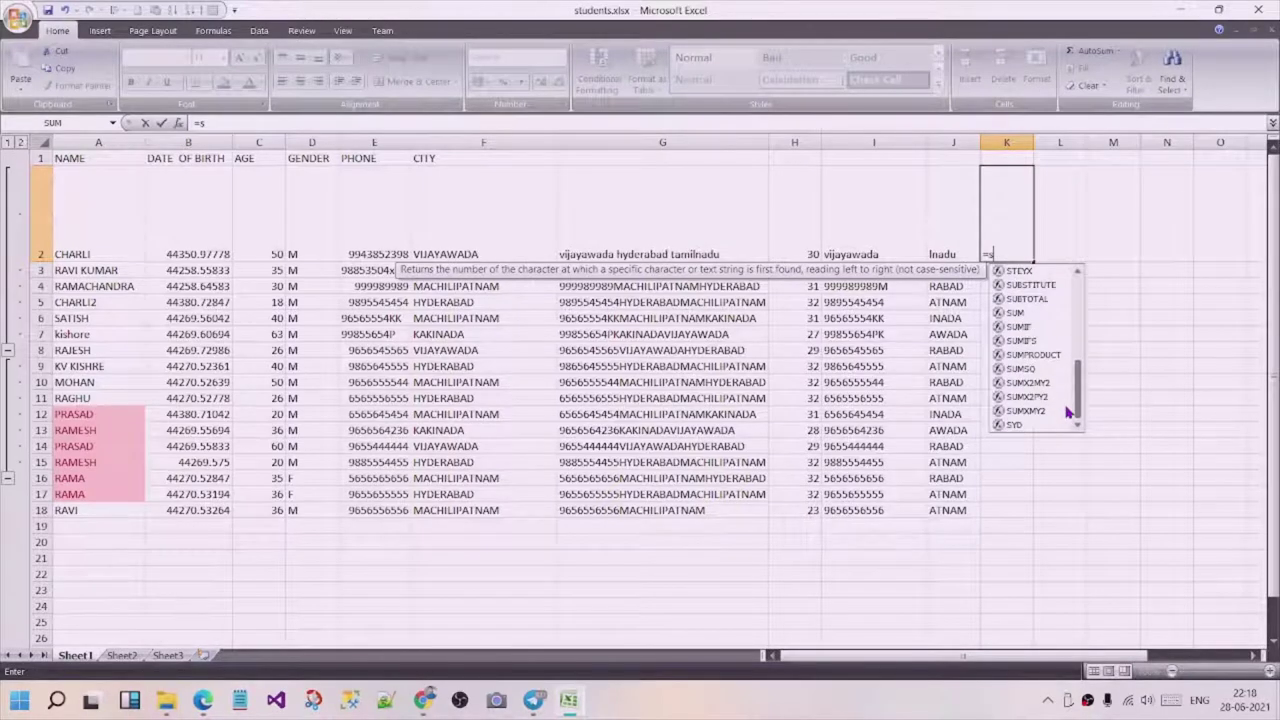
drag(1066, 408, 1074, 300)
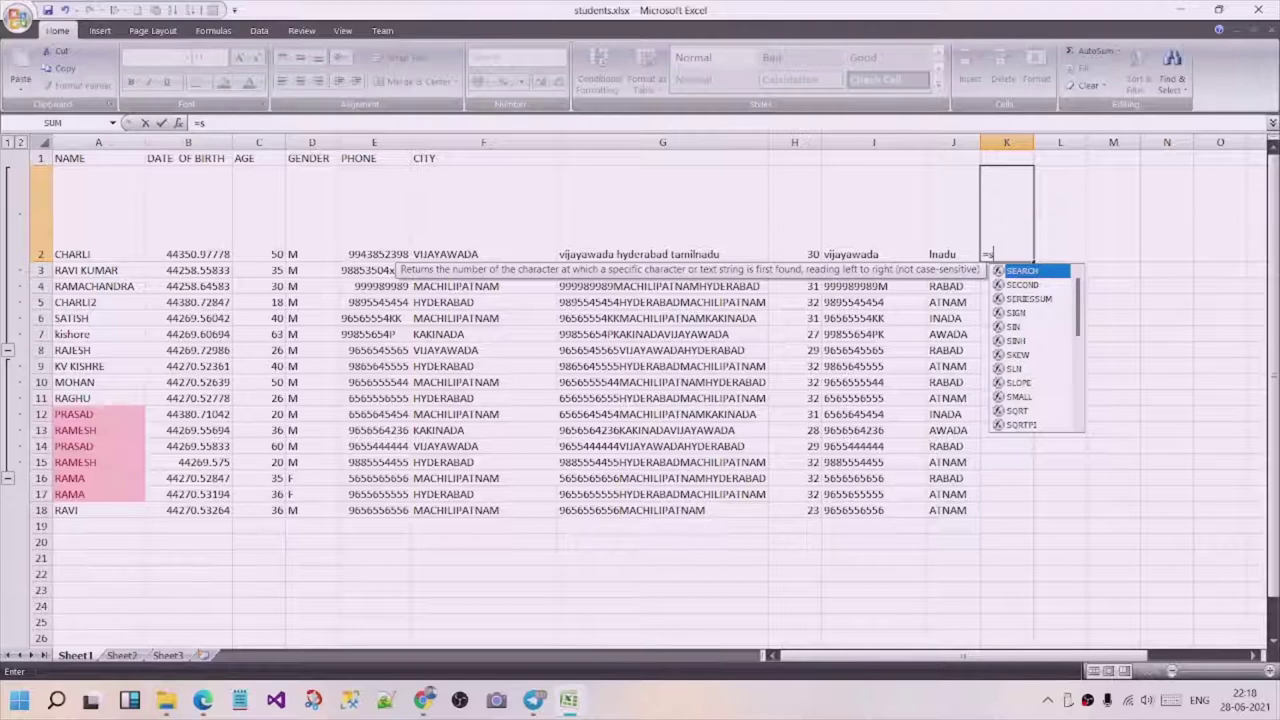
key(BackSpace)
key(BackSpace)
text(m)
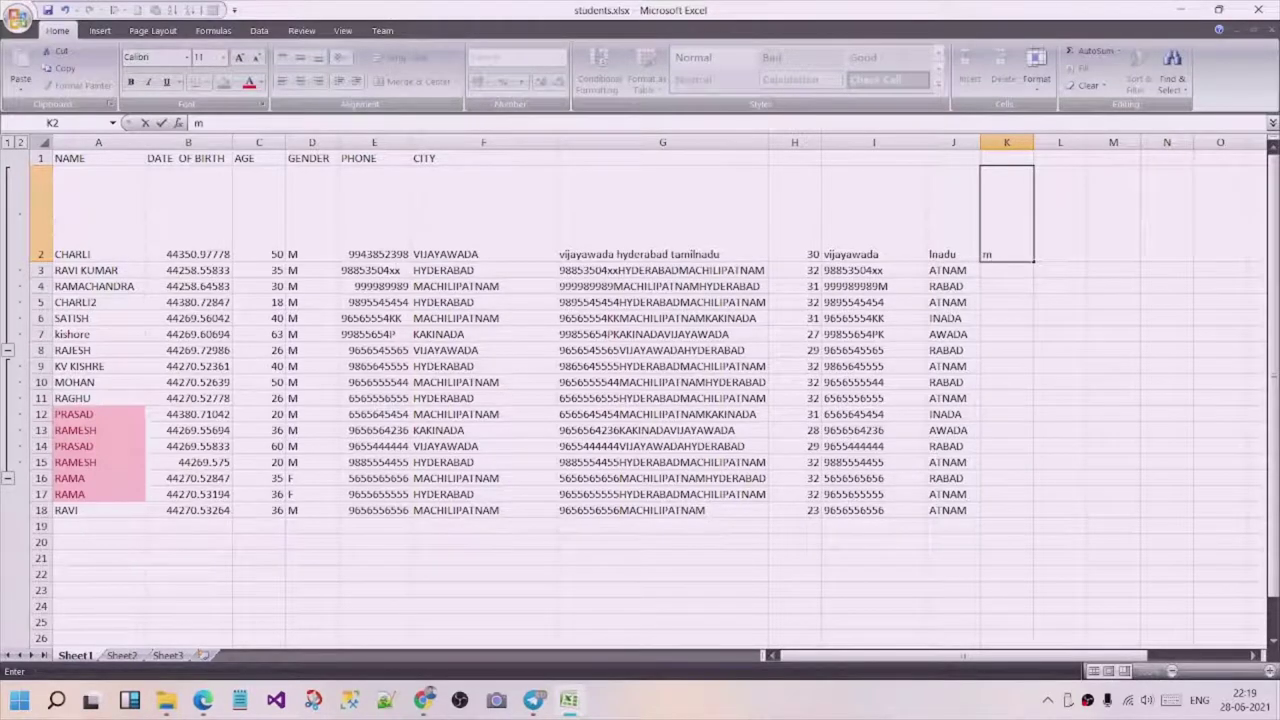
text(=mi)
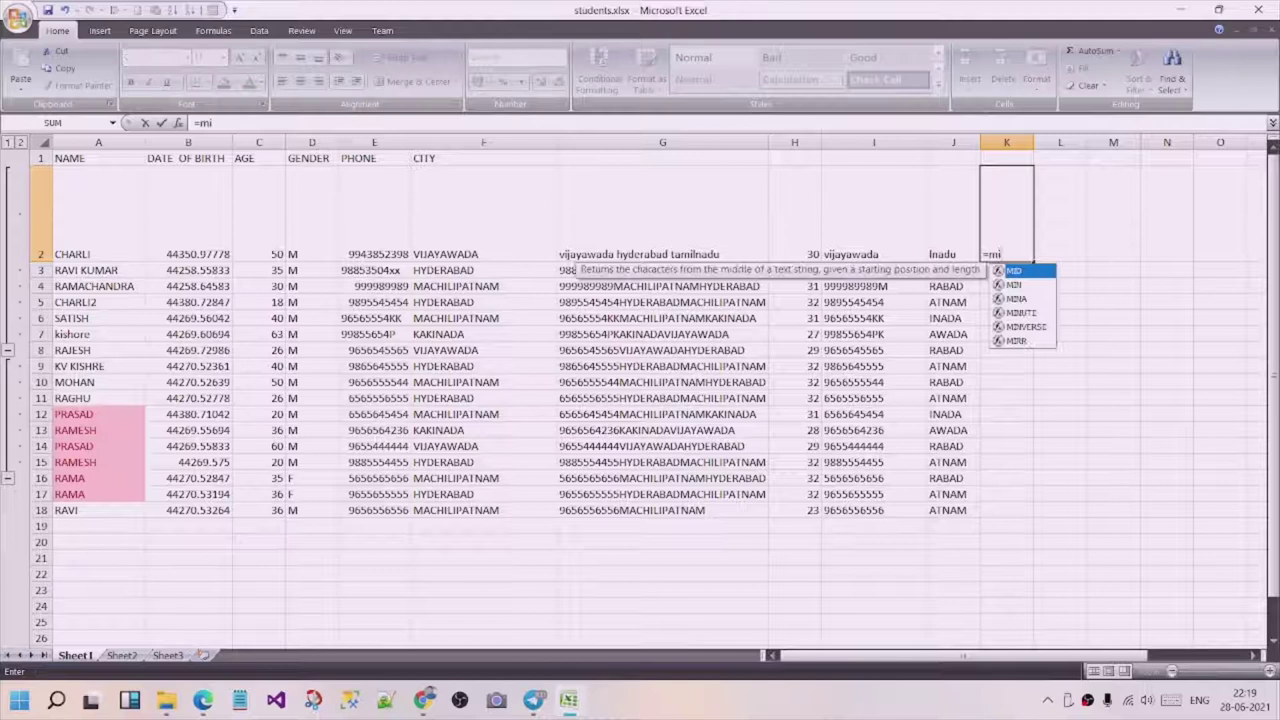
text(a)
key(BackSpace)
key(BackSpace)
key(BackSpace)
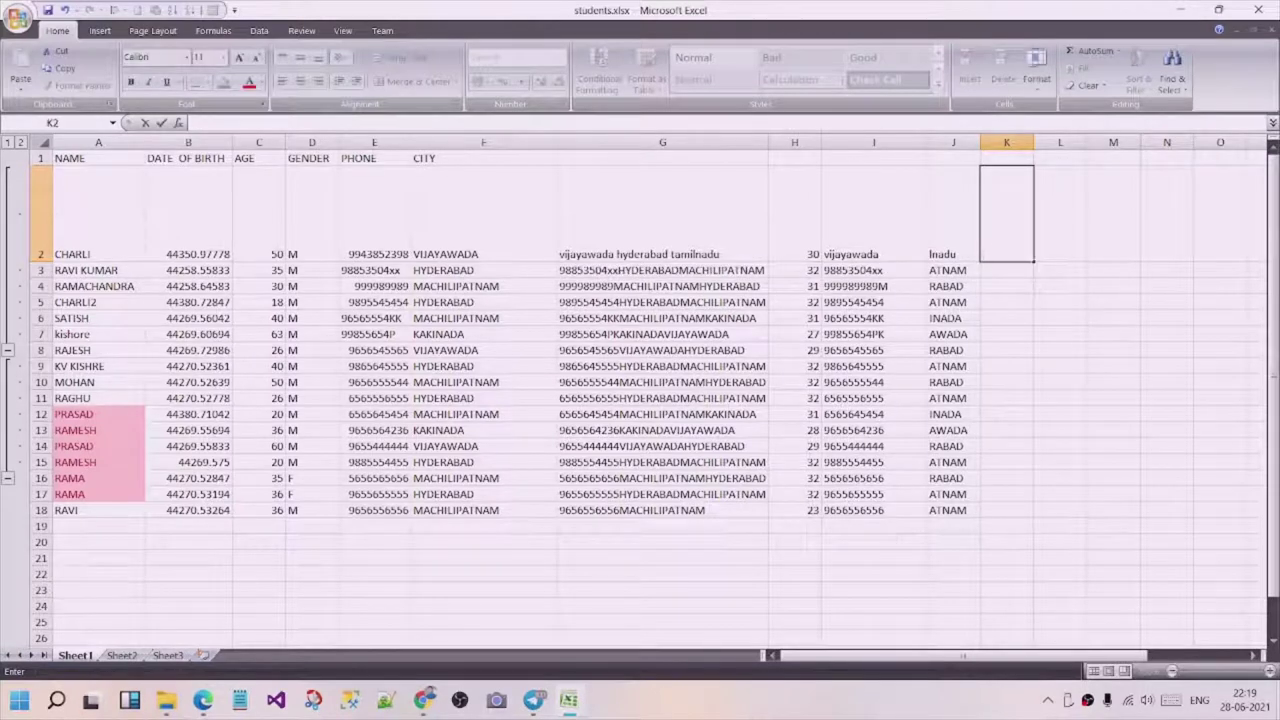
- Abandon the unfinished K2 entry and review the formulas in H2, I2 and J2
key(Return)
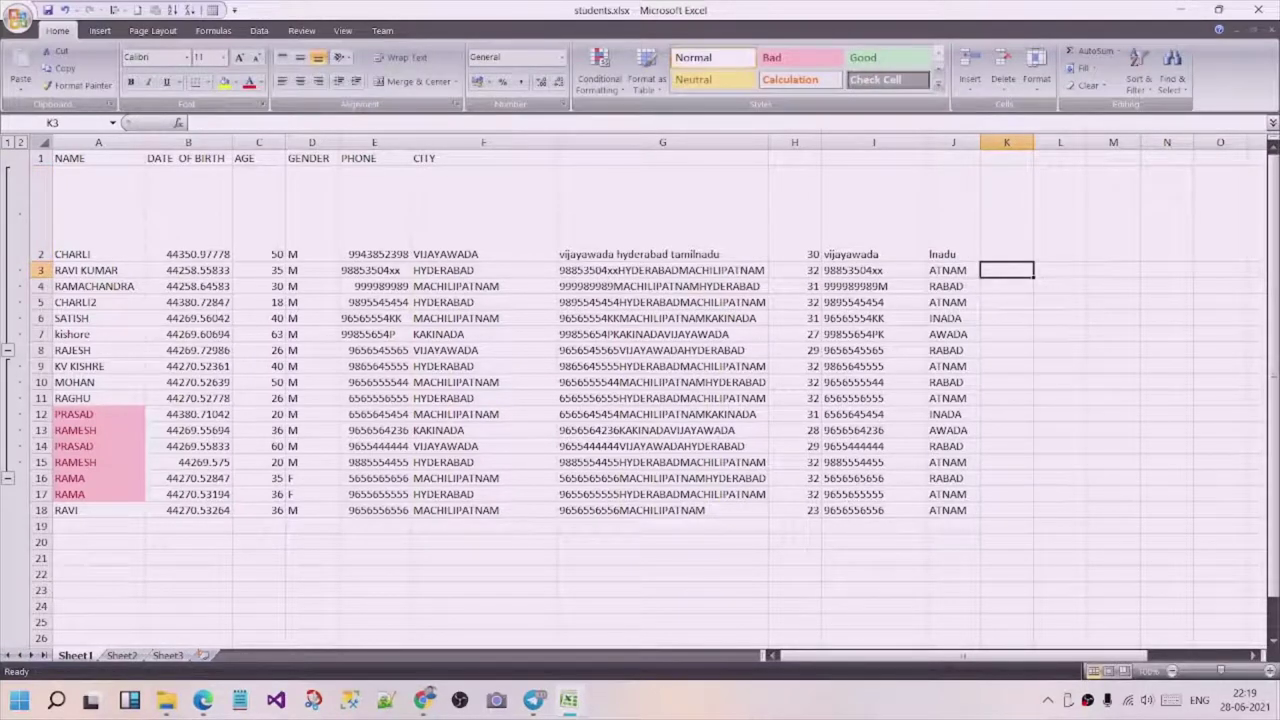
click(816, 250)
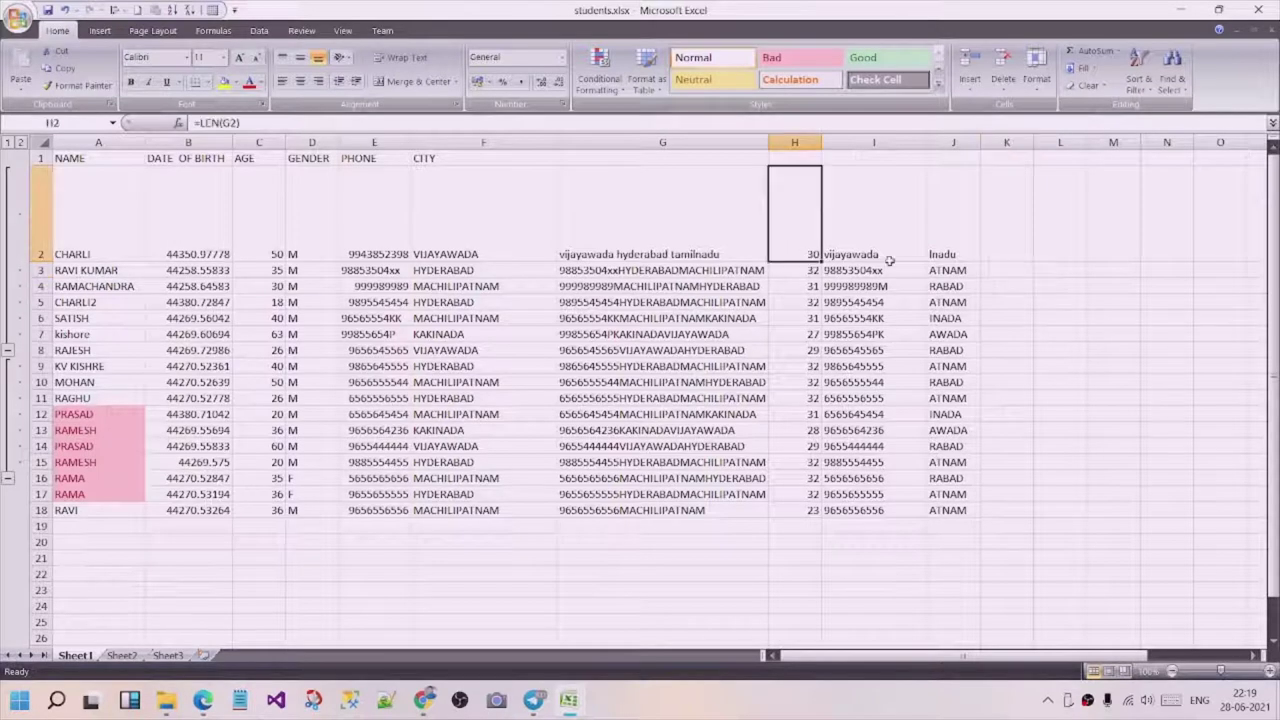
click(831, 243)
click(958, 244)
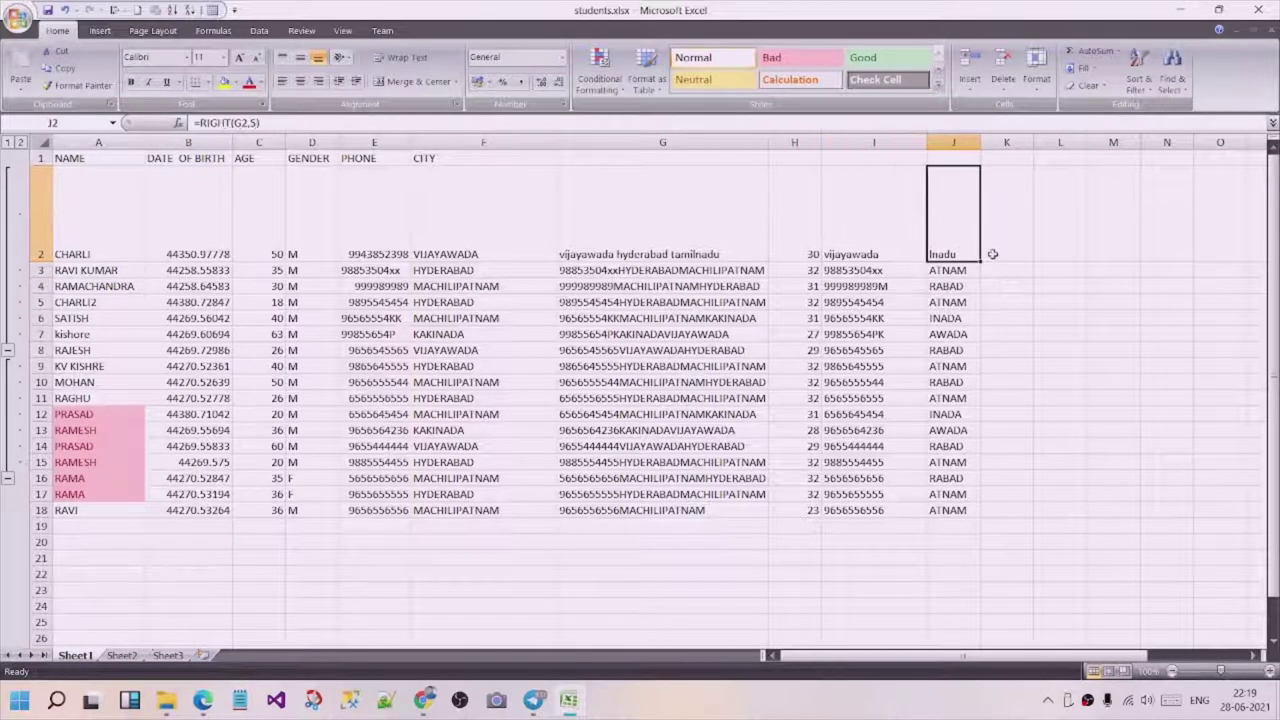
click(1015, 251)
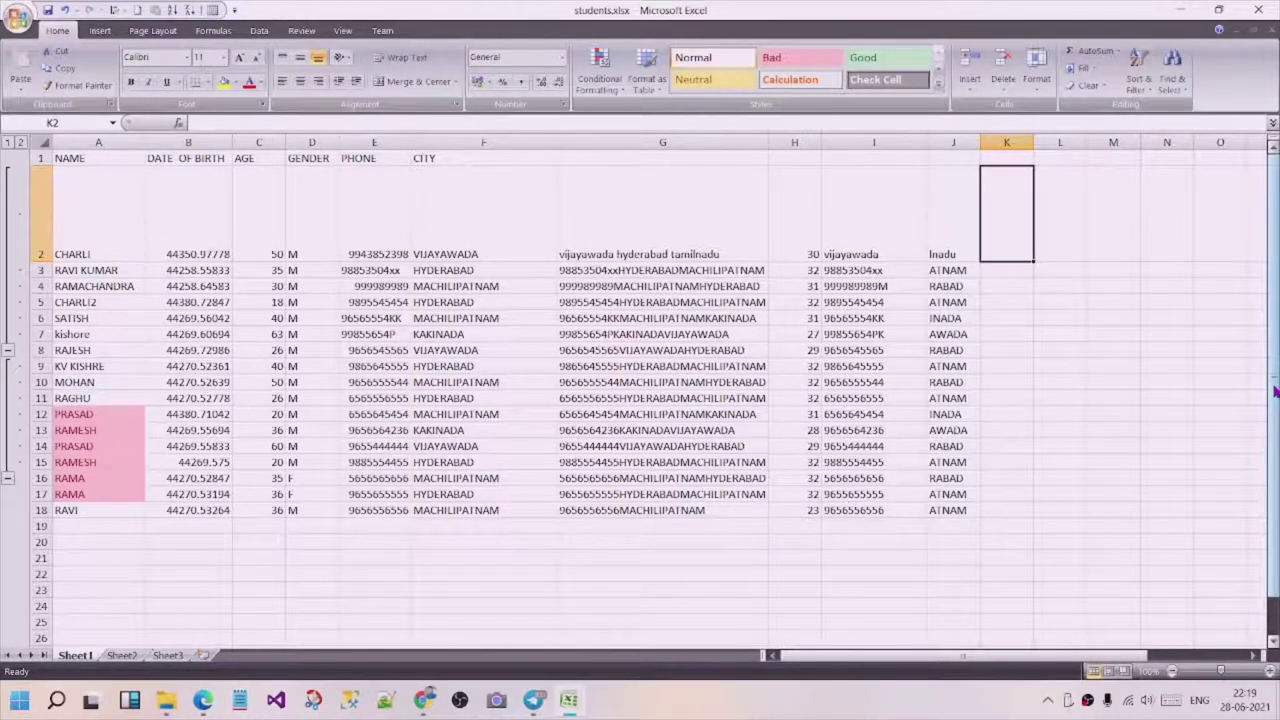
- Type =LEFT(G2,5) into cell K2
text(=)
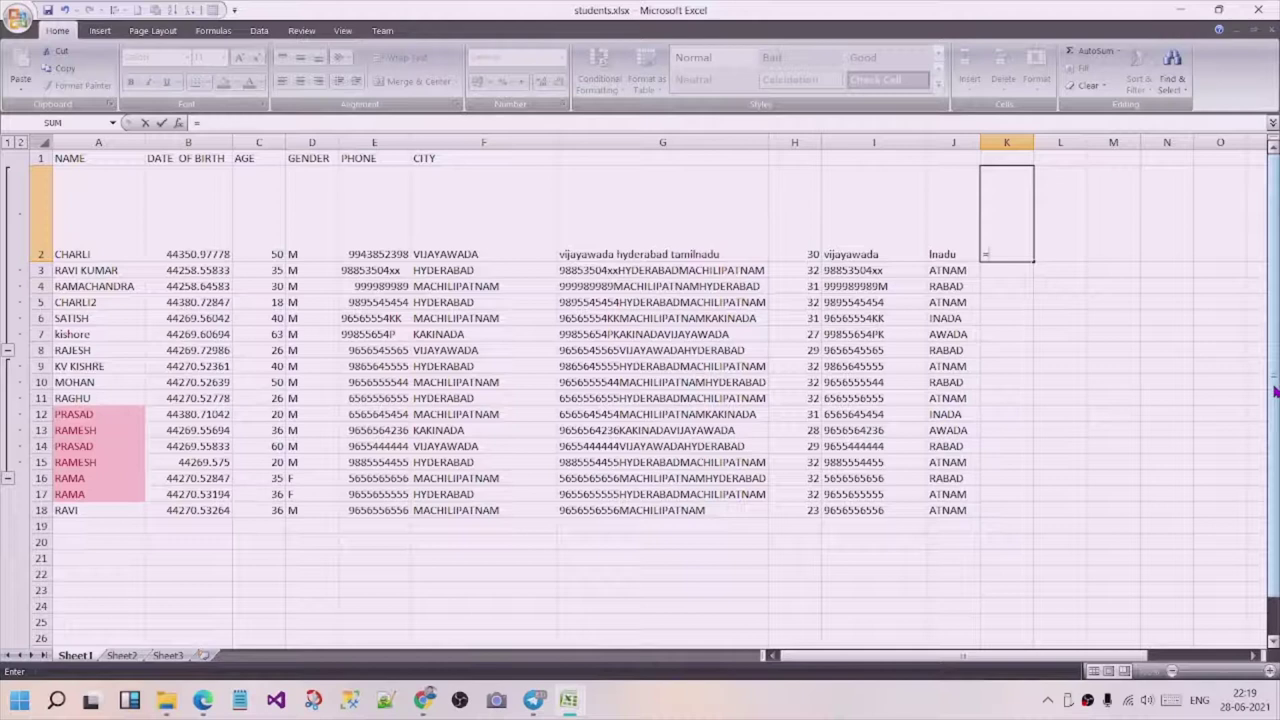
text(left)
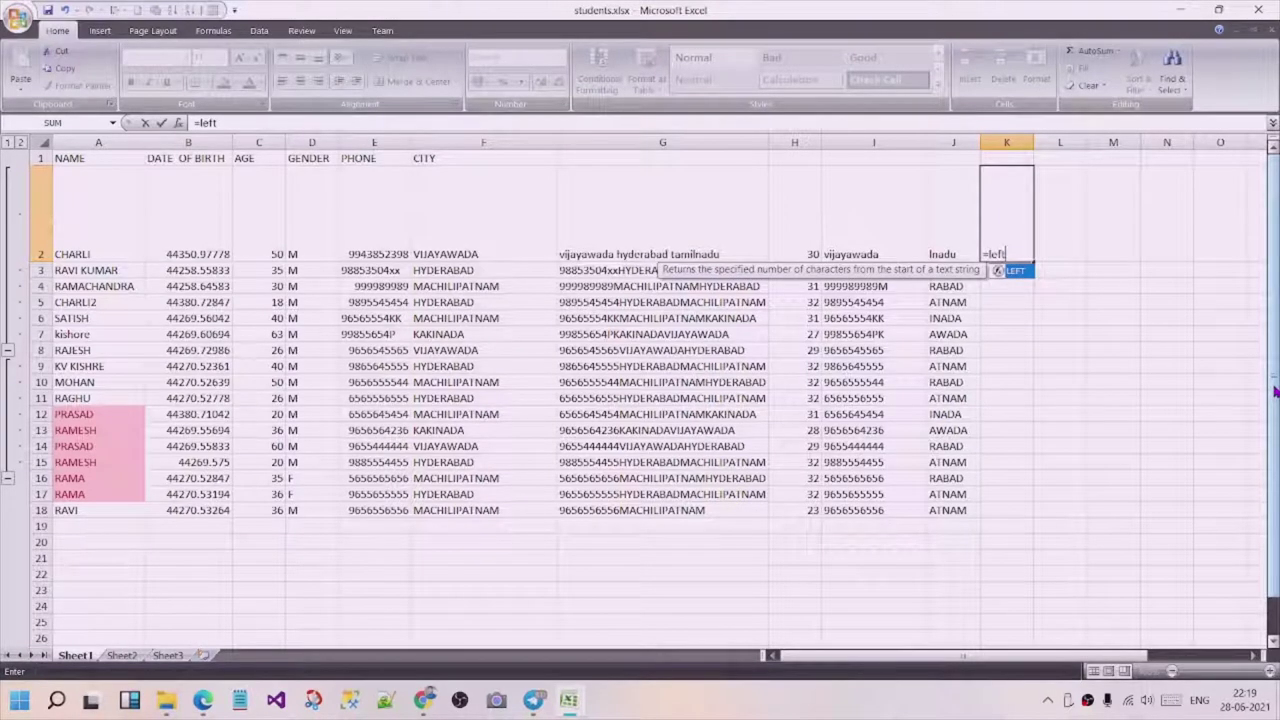
click(585, 255)
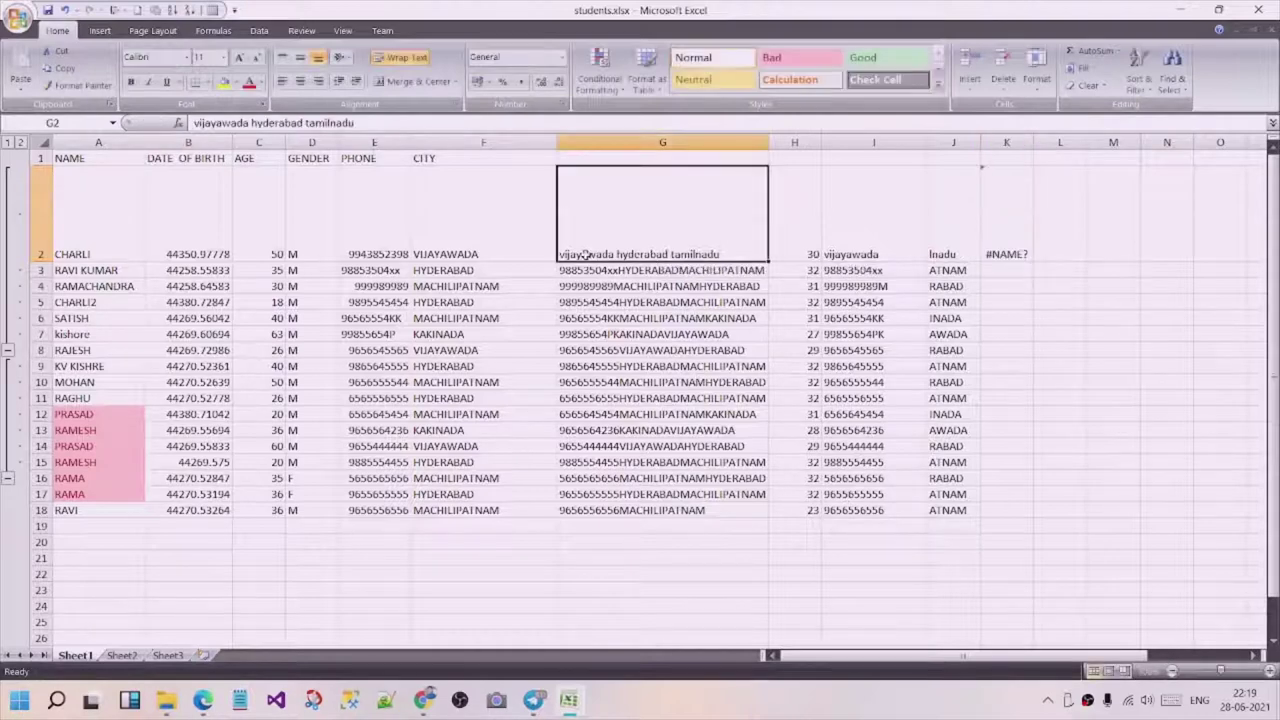
click(1018, 256)
click(261, 122)
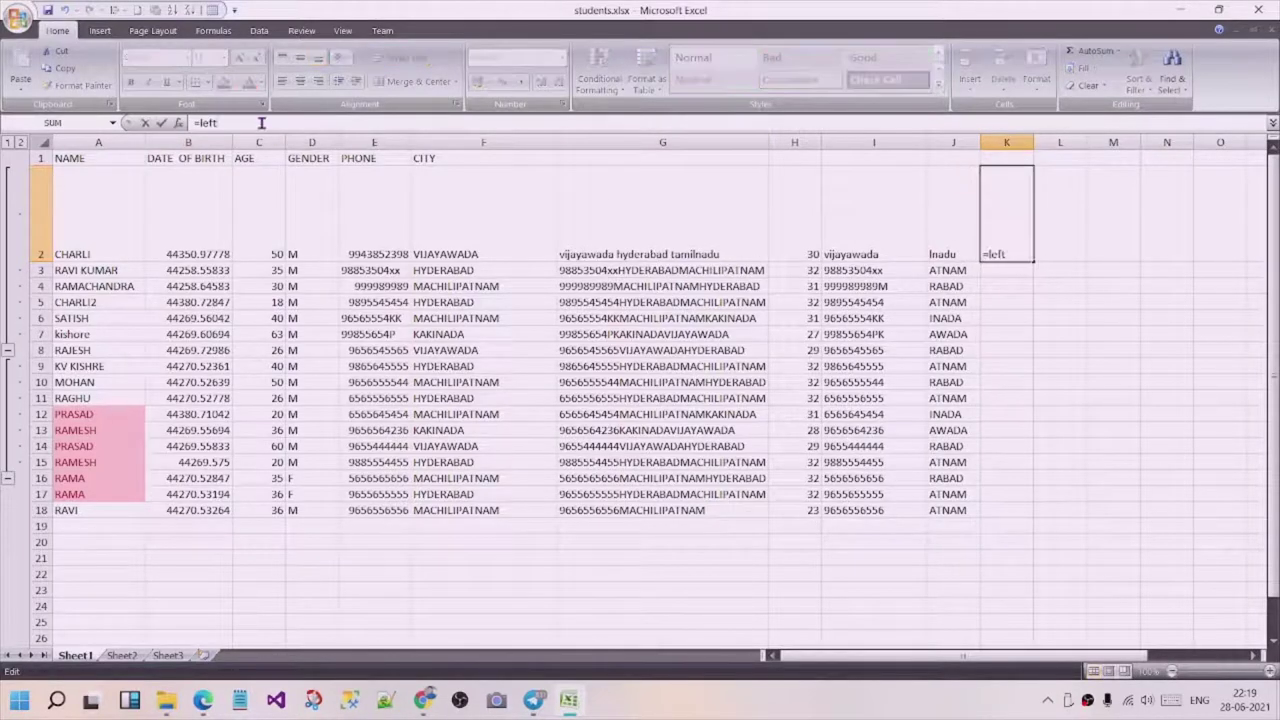
text(()
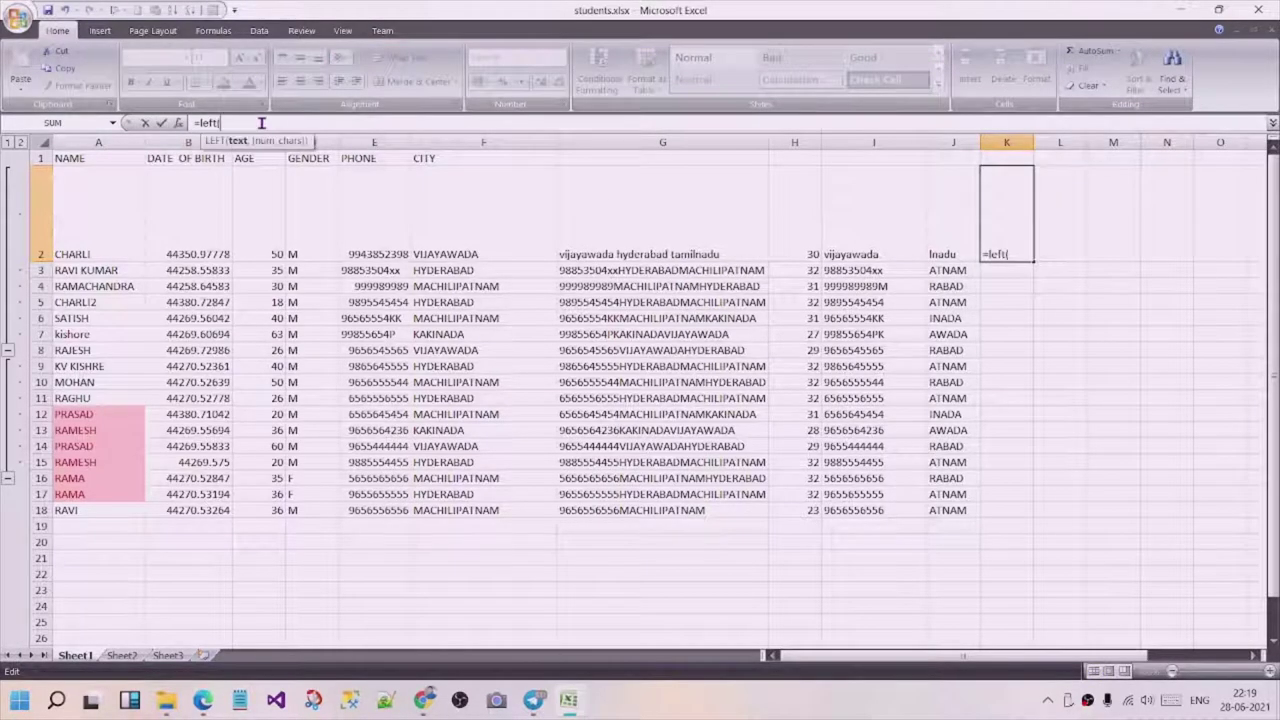
click(657, 252)
text(,)
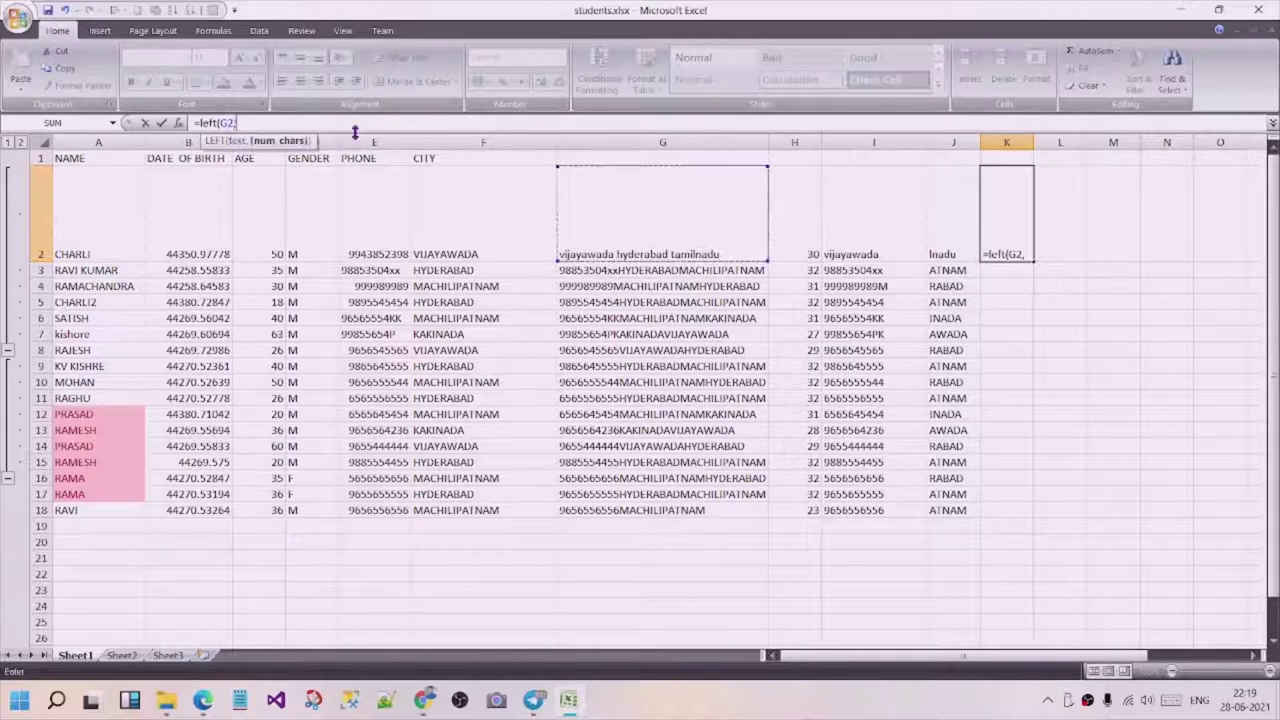
text(5))
- Extend K2 to =LEFT(G2,5)&RIGHT(G2,5) so it shows 'vijaylnadu'
key(Return)
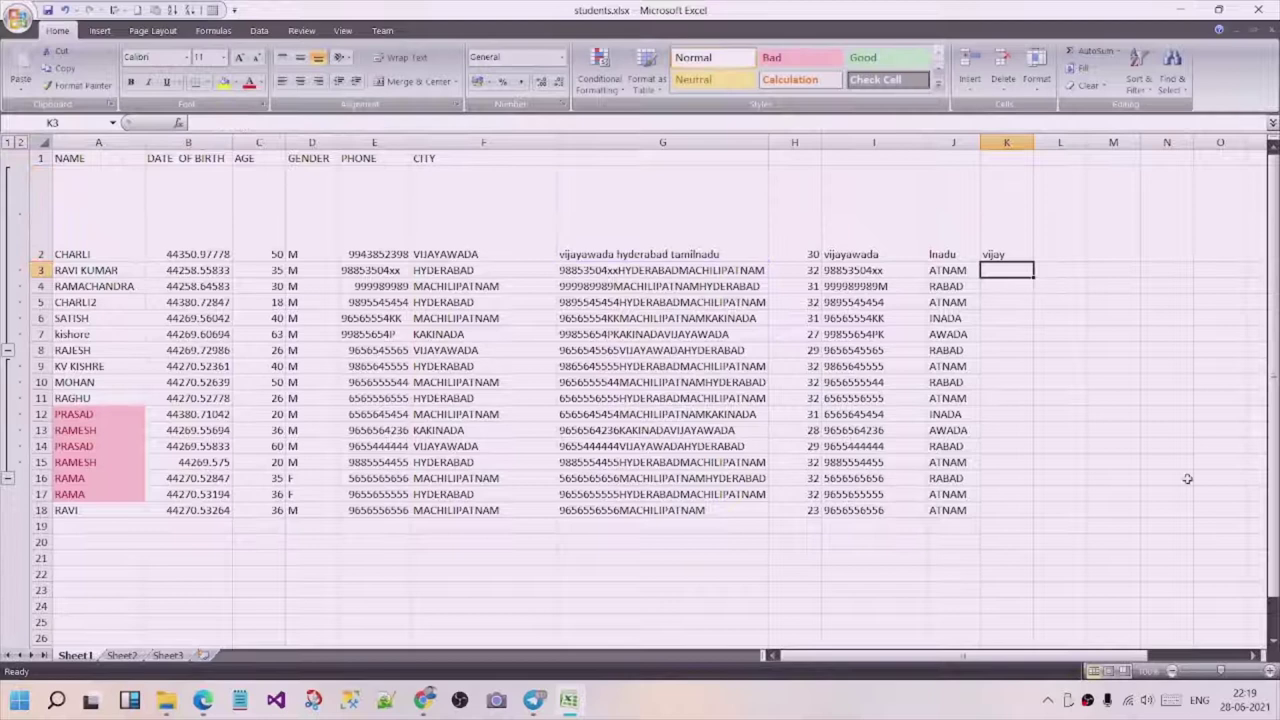
click(997, 221)
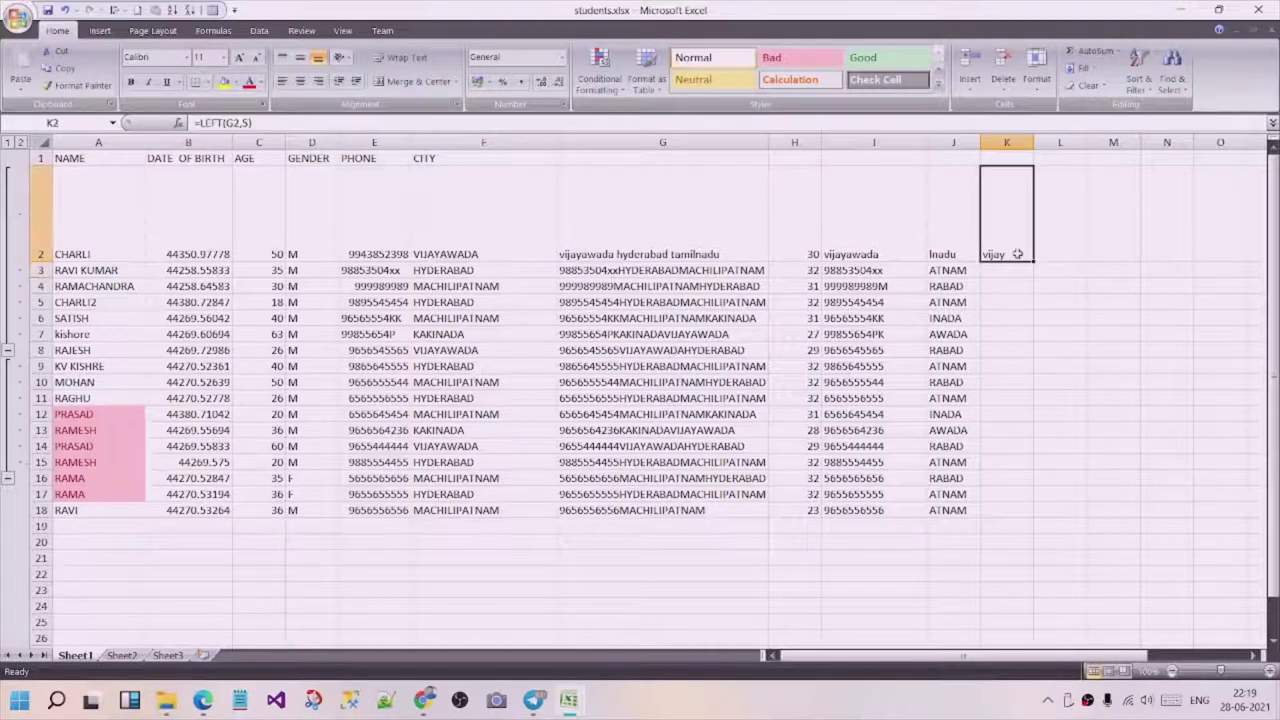
click(283, 124)
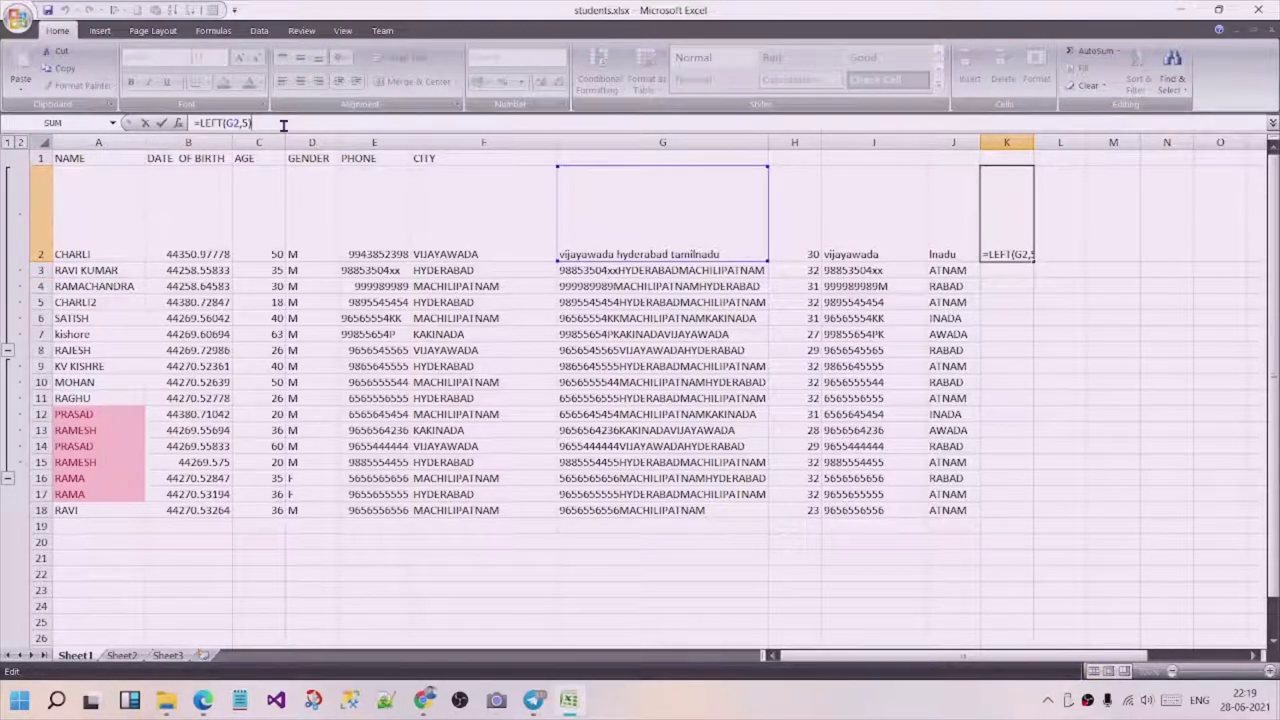
key(End)
text(&right)
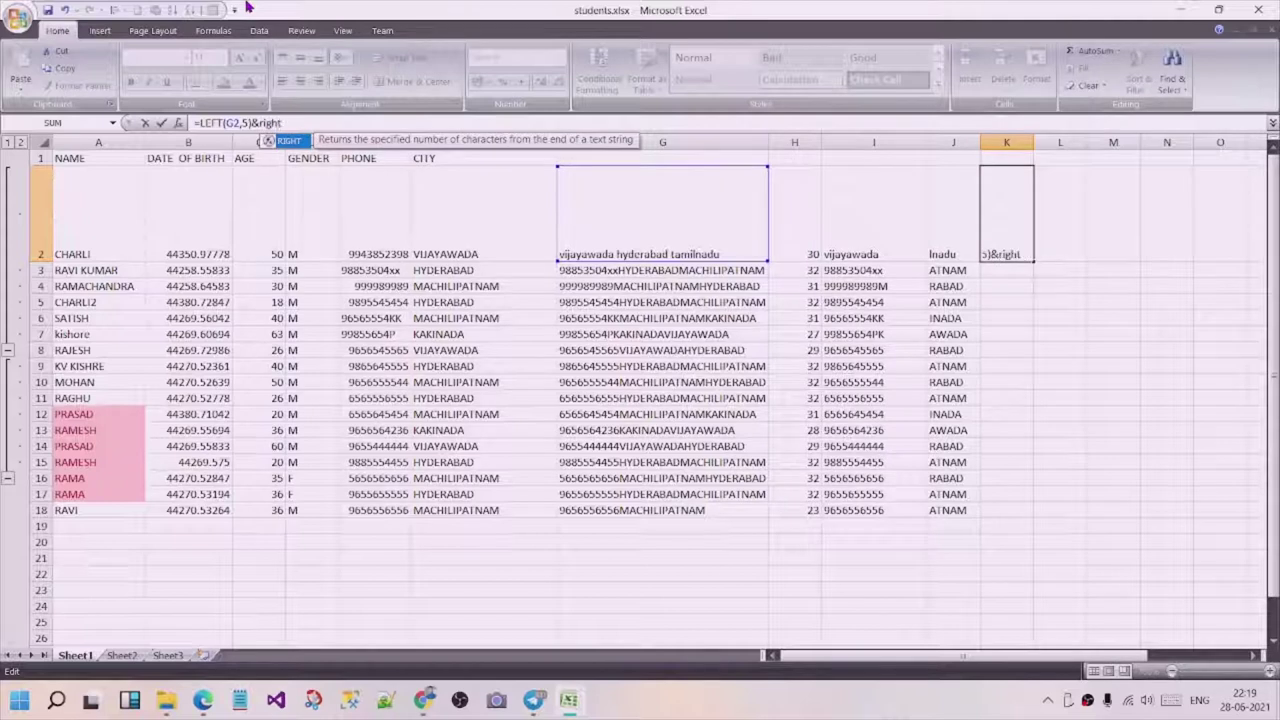
text(()
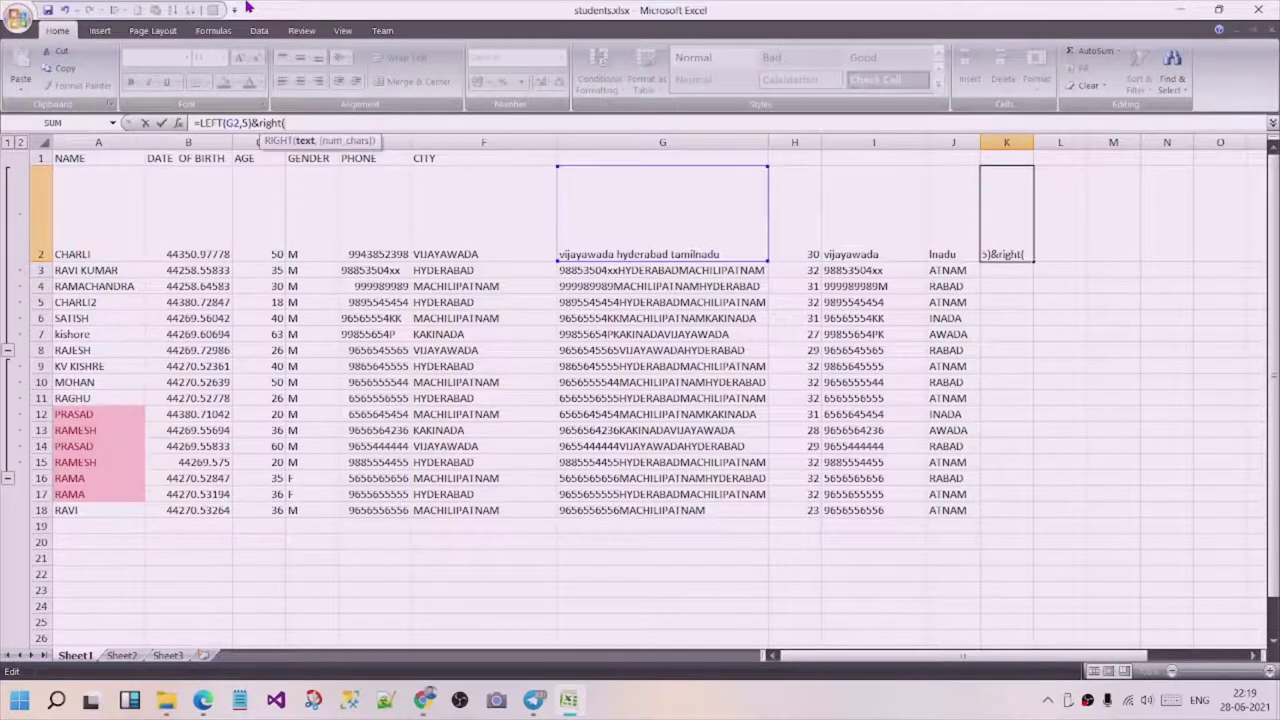
click(675, 241)
text(,)
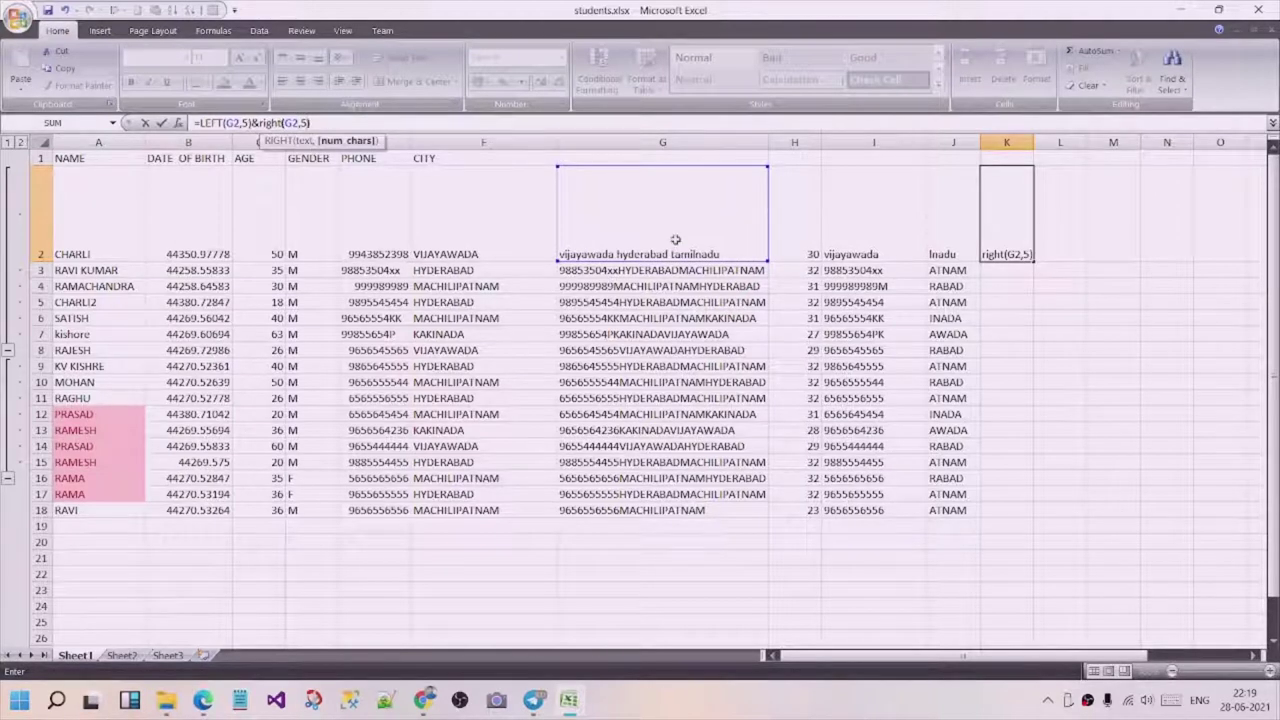
text(5))
key(Return)
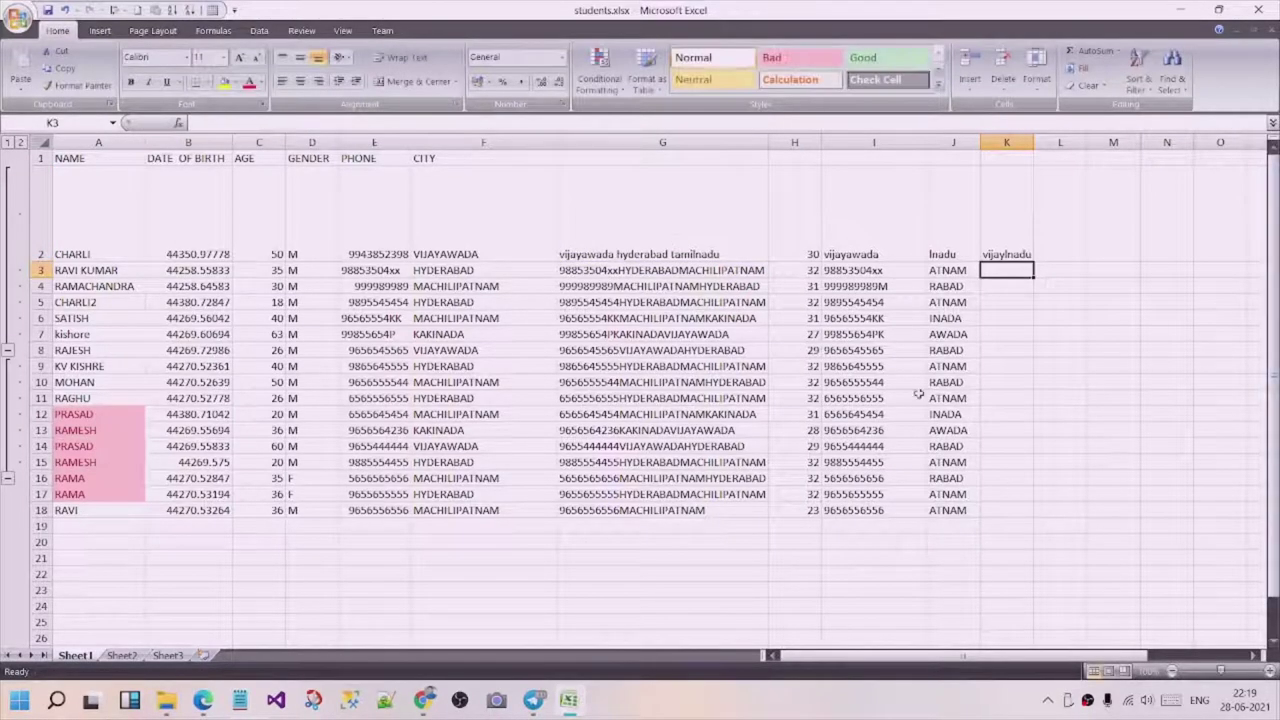
- Fill K2's formula down to K18 and widen column K
click(1016, 254)
drag(1035, 261, 1008, 514)
click(1138, 247)
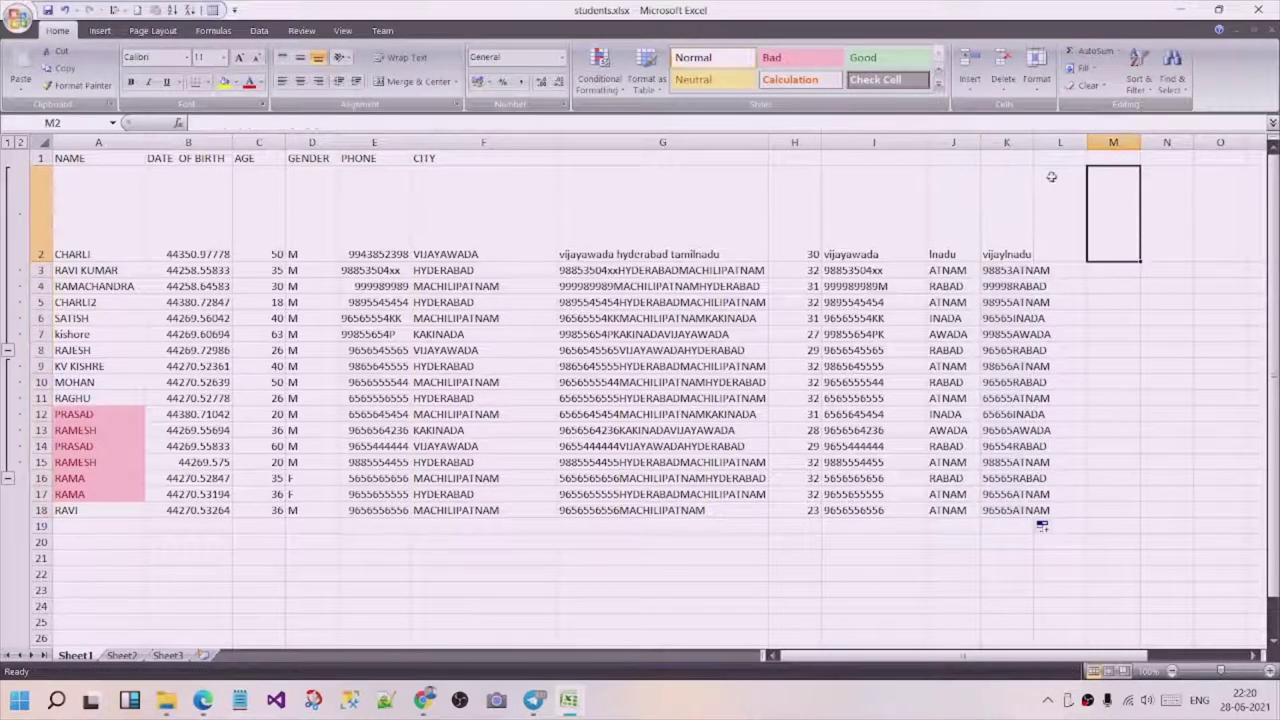
drag(1033, 143, 1097, 143)
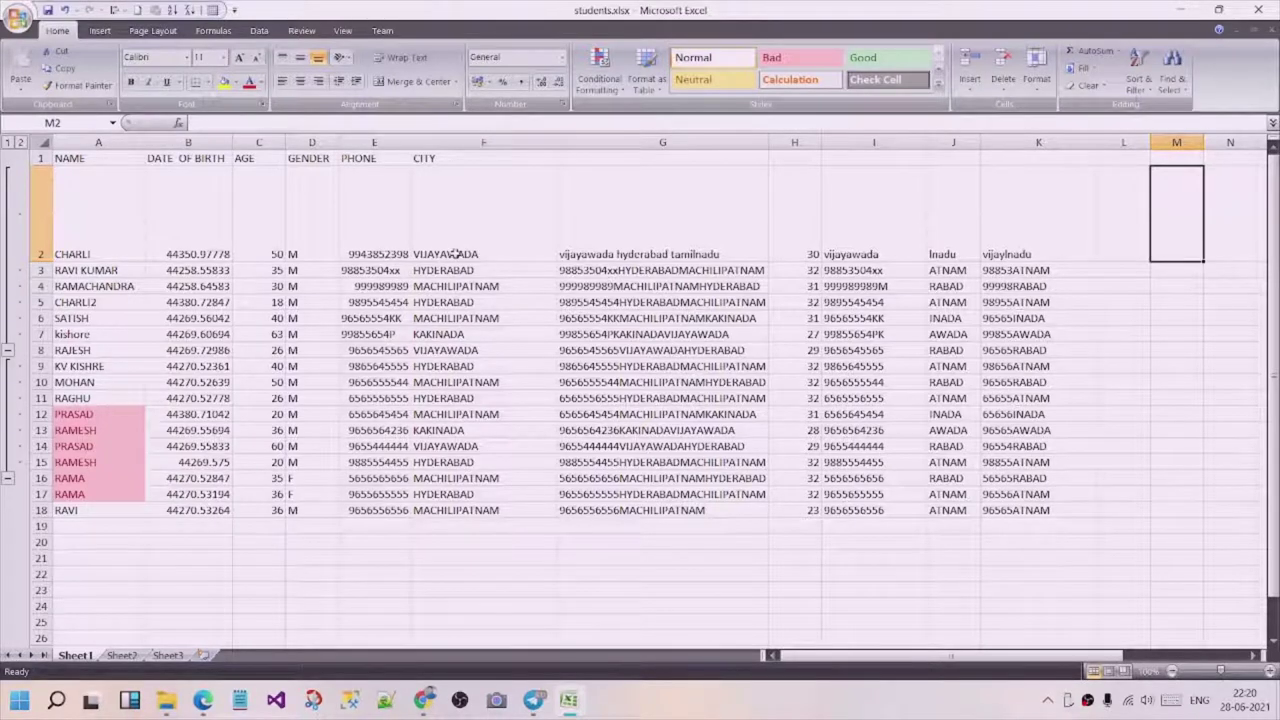
- Select F2:F19 and check the formulas in columns I, J and K for rows 4 and 5
drag(455, 254, 445, 517)
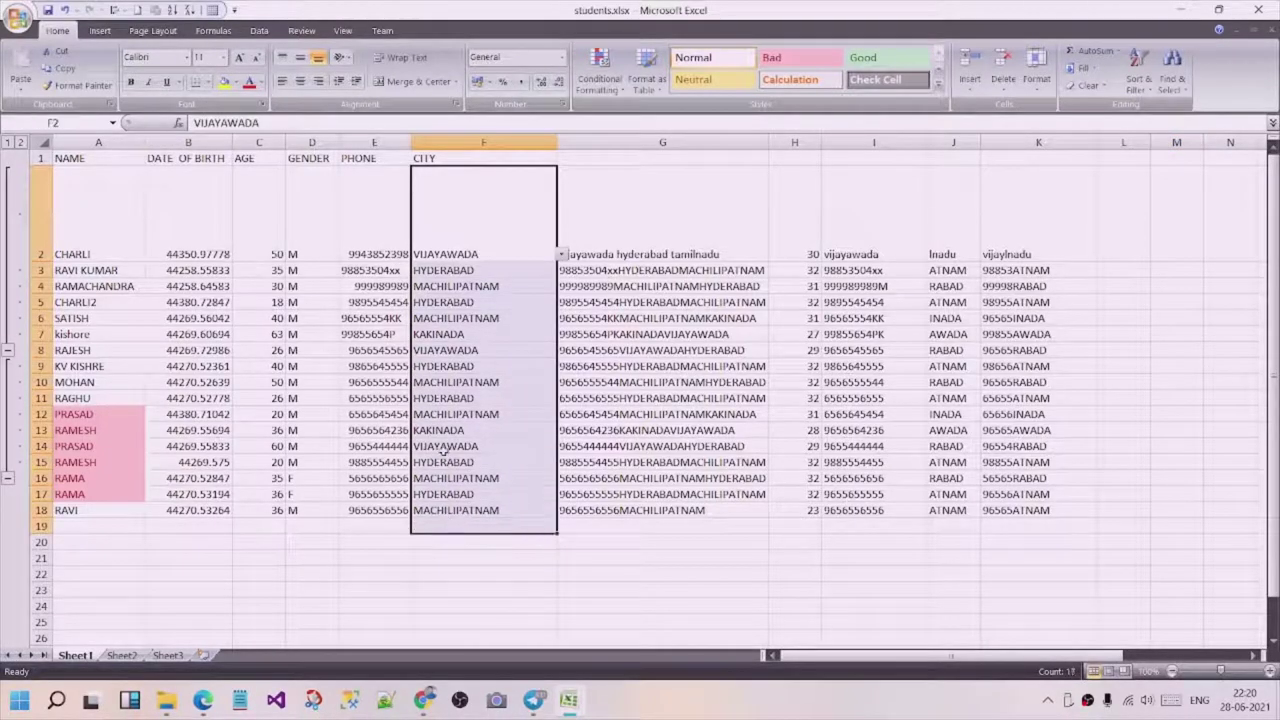
click(1047, 300)
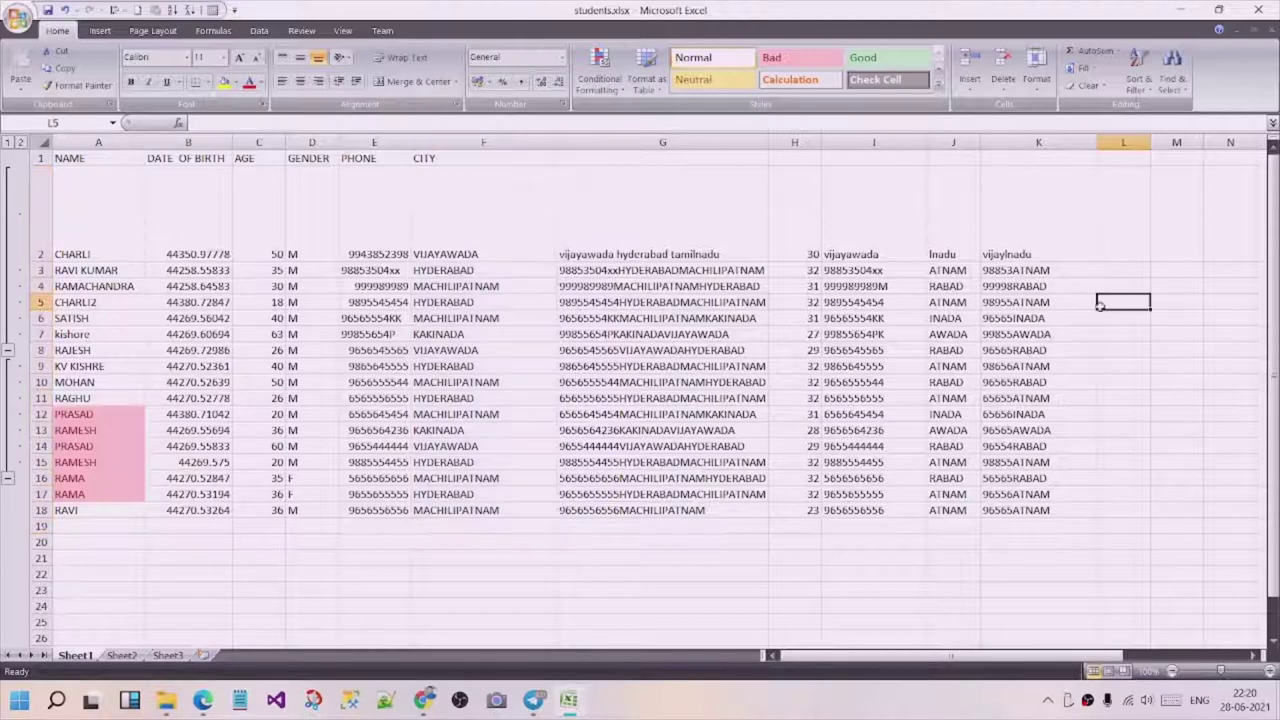
click(875, 304)
click(950, 302)
click(1025, 289)
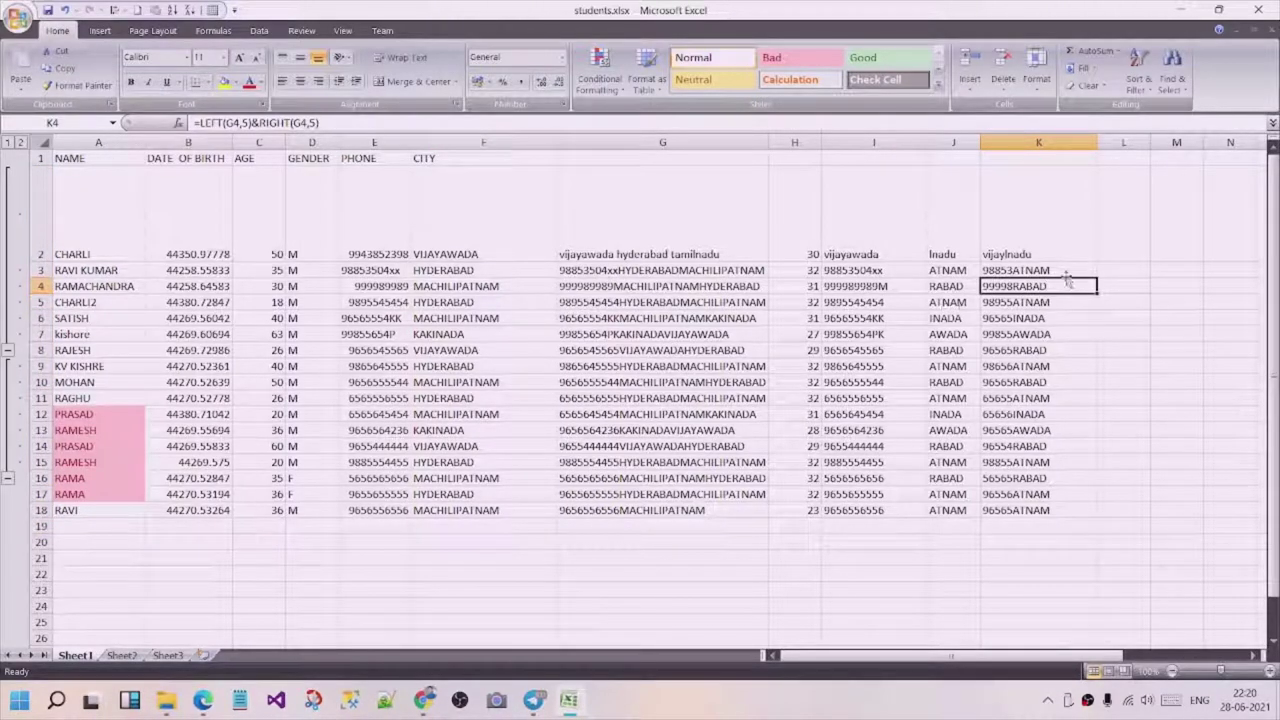
click(1116, 286)
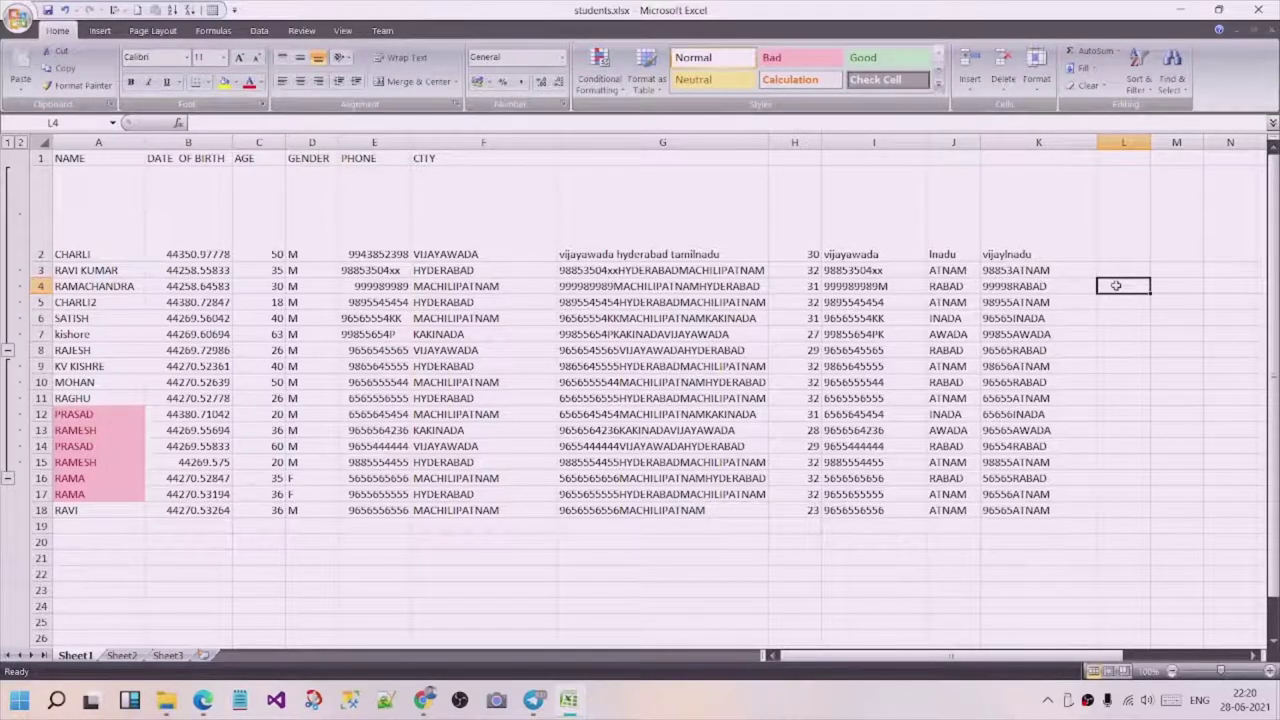
key(ctrl+z)
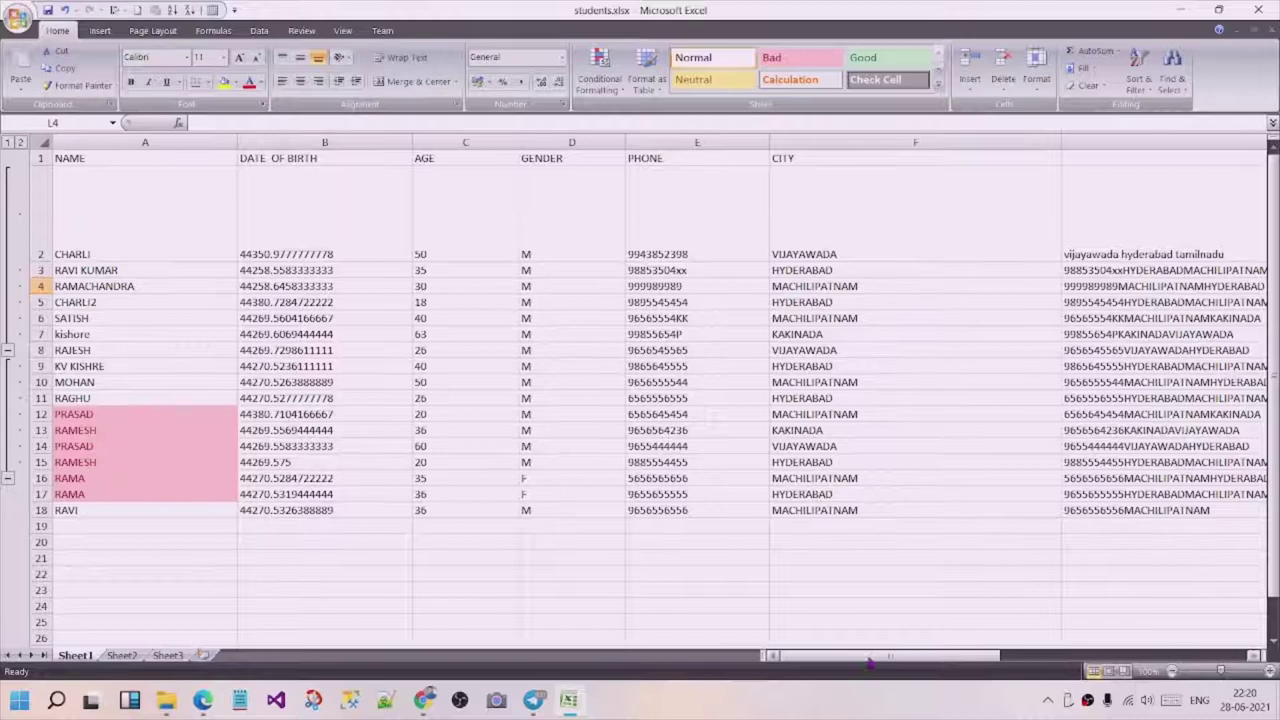
drag(870, 662, 1016, 657)
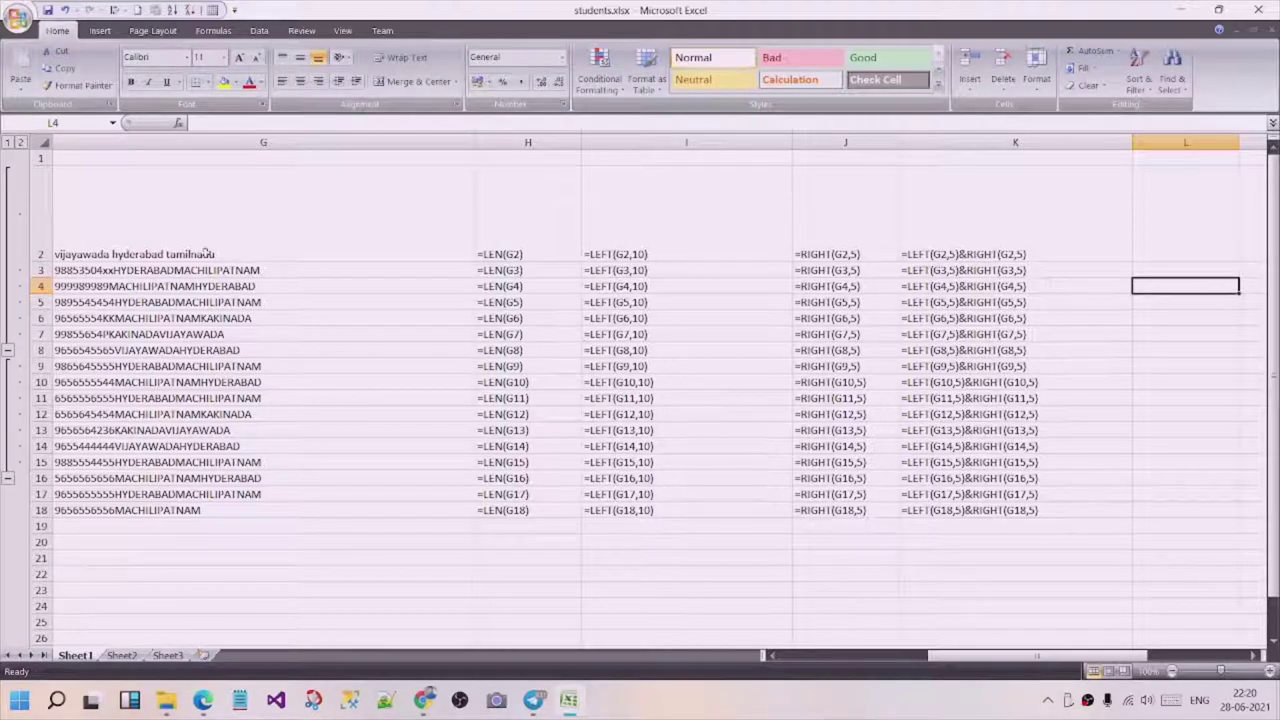
click(506, 250)
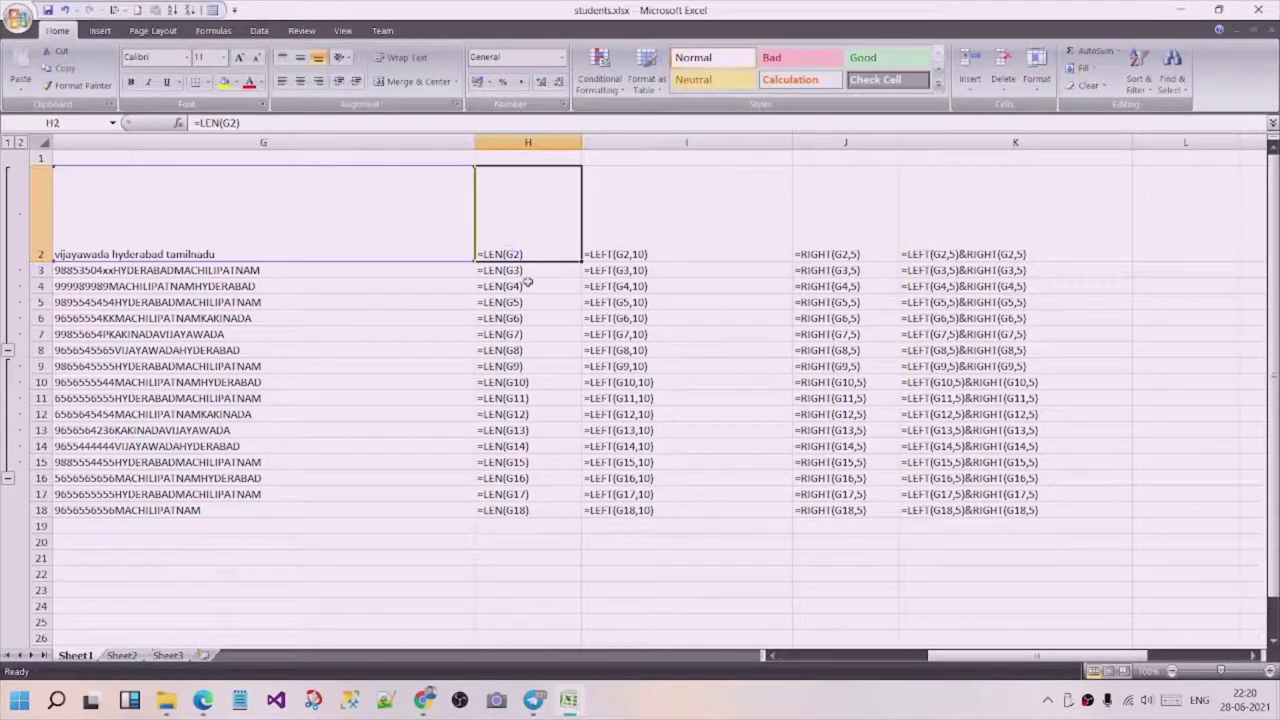
key(ctrl+grave)
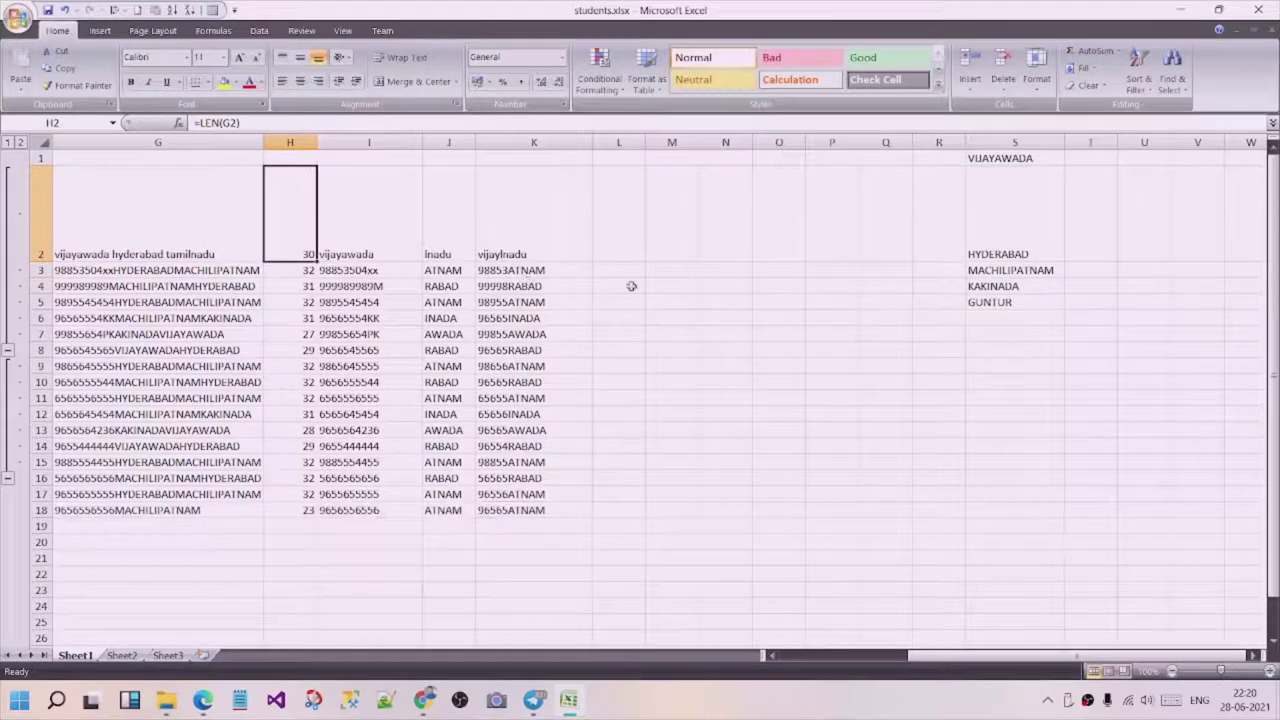
click(368, 256)
key(Down)
key(Down)
key(Down)
key(Down)
key(Down)
key(Down)
key(Down)
key(Down)
key(Down)
key(Down)
key(Down)
key(Down)
key(Down)
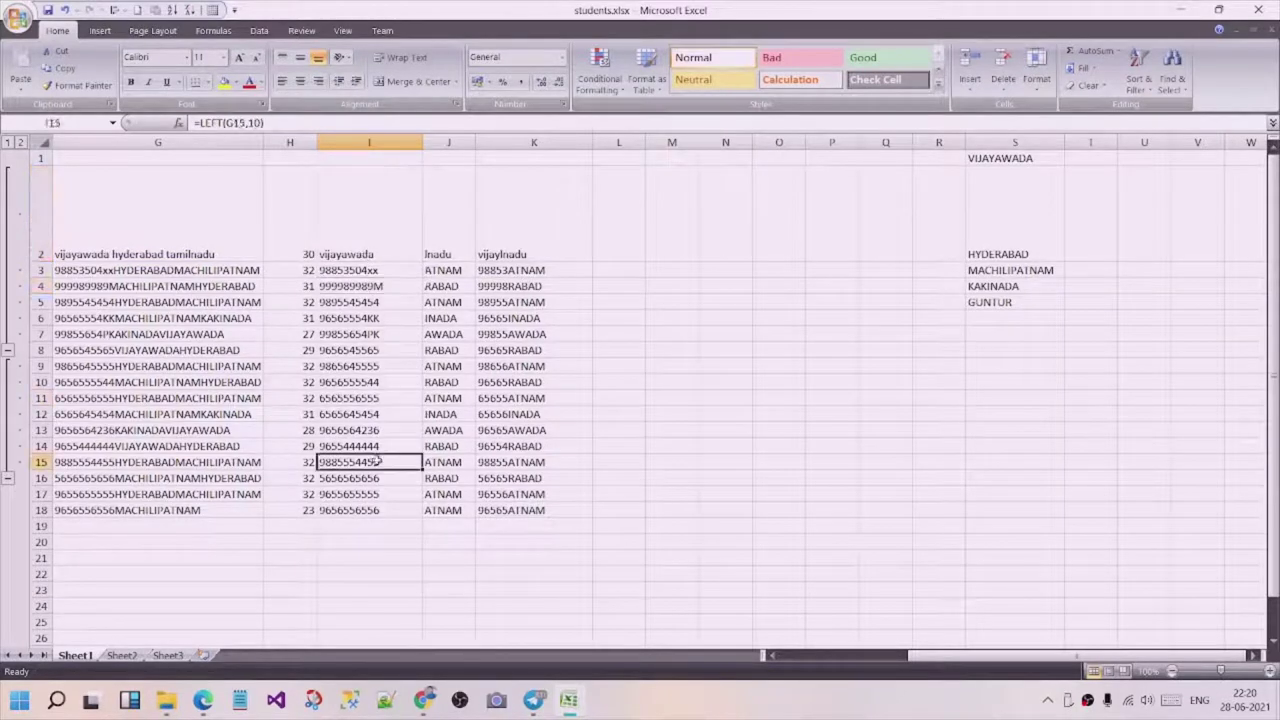